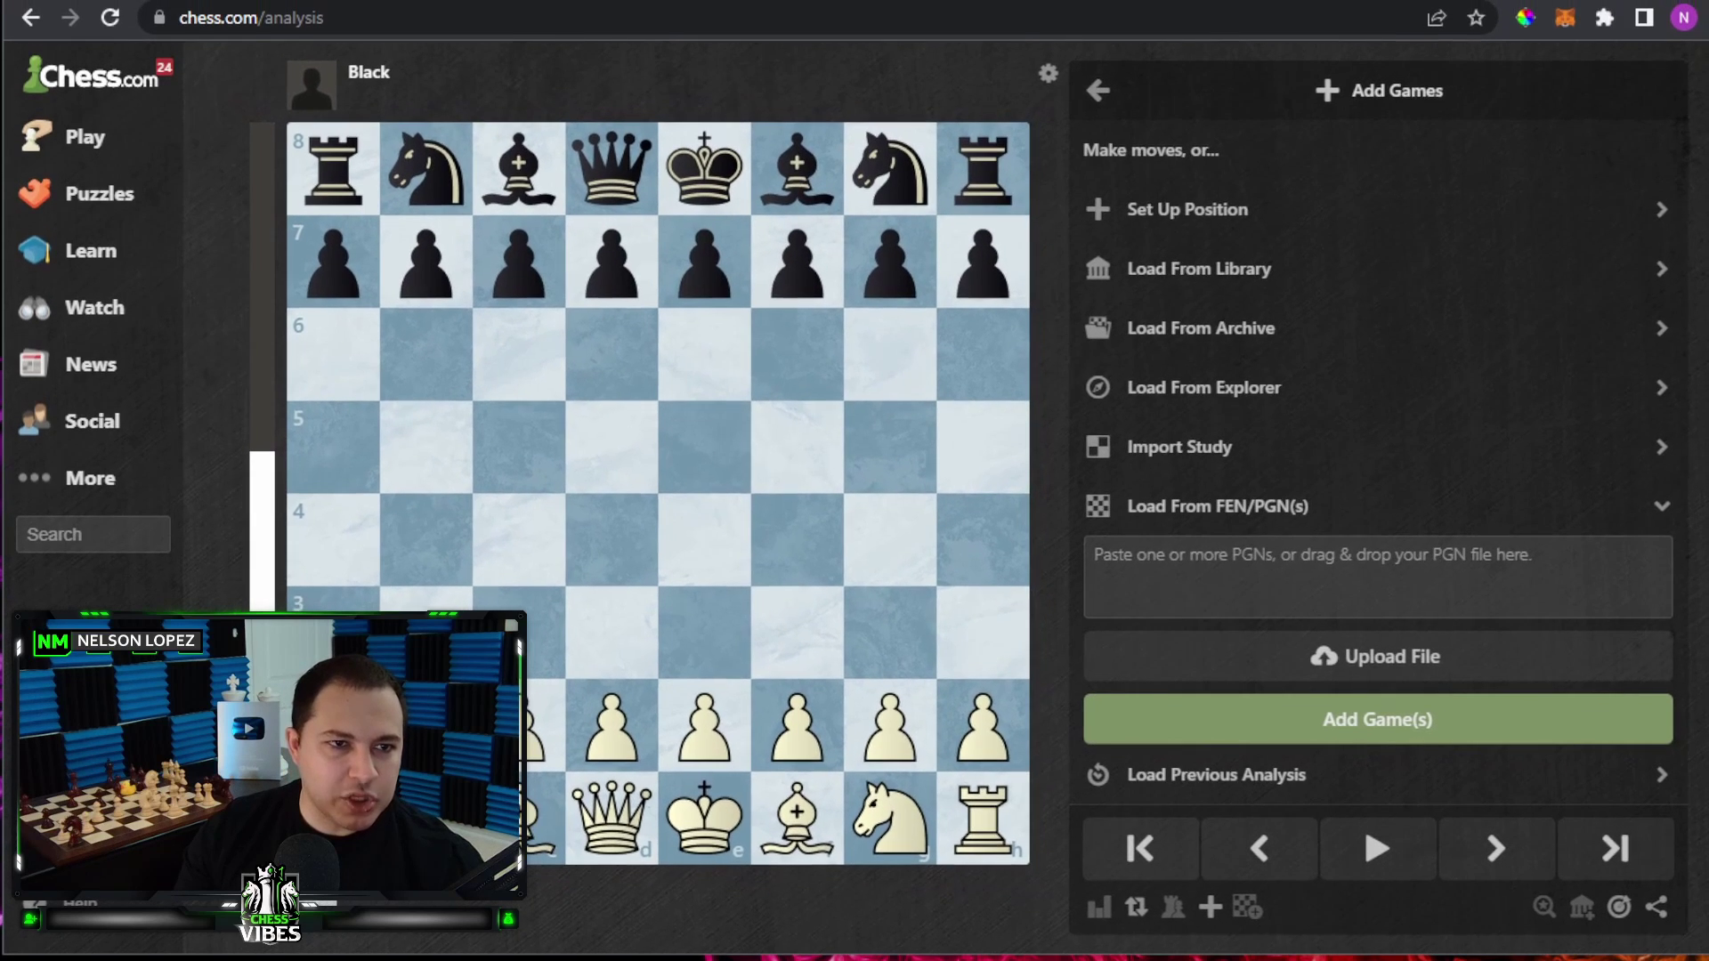
# Play 1. e4 e5 2. Nf3 Nc6 on the analysis board to get the King's Knight Variation
pyautogui.hotkey('ctrl', 'l')
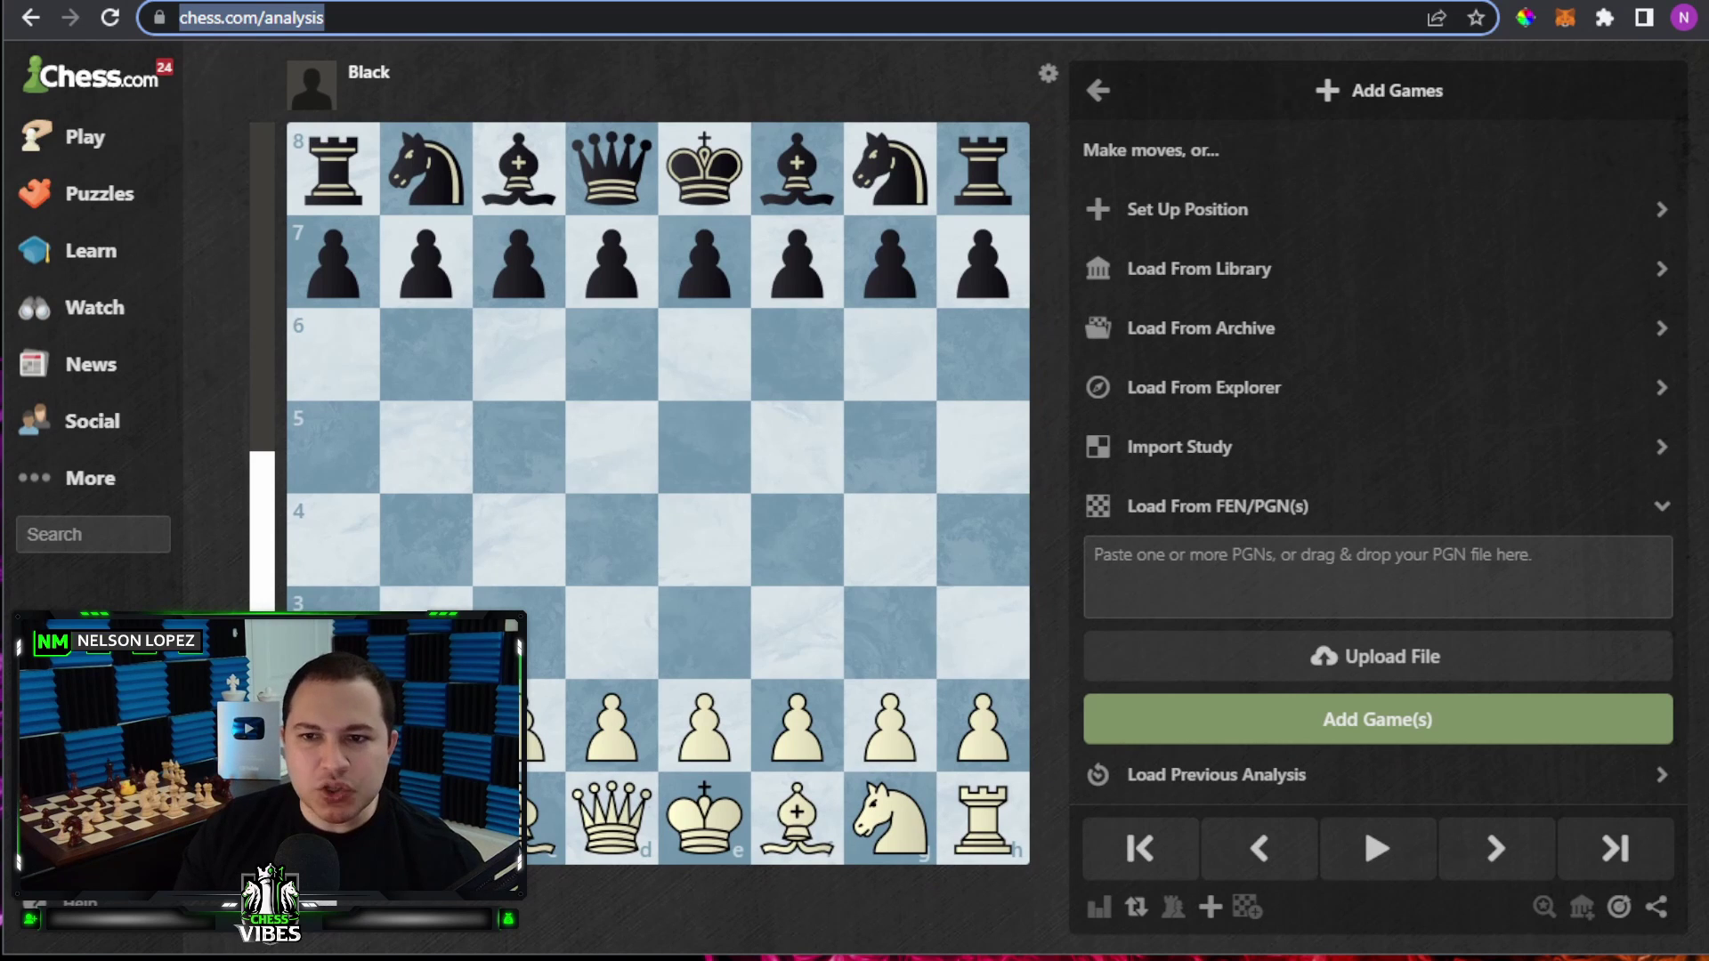
pyautogui.hotkey('alt', 'Tab')
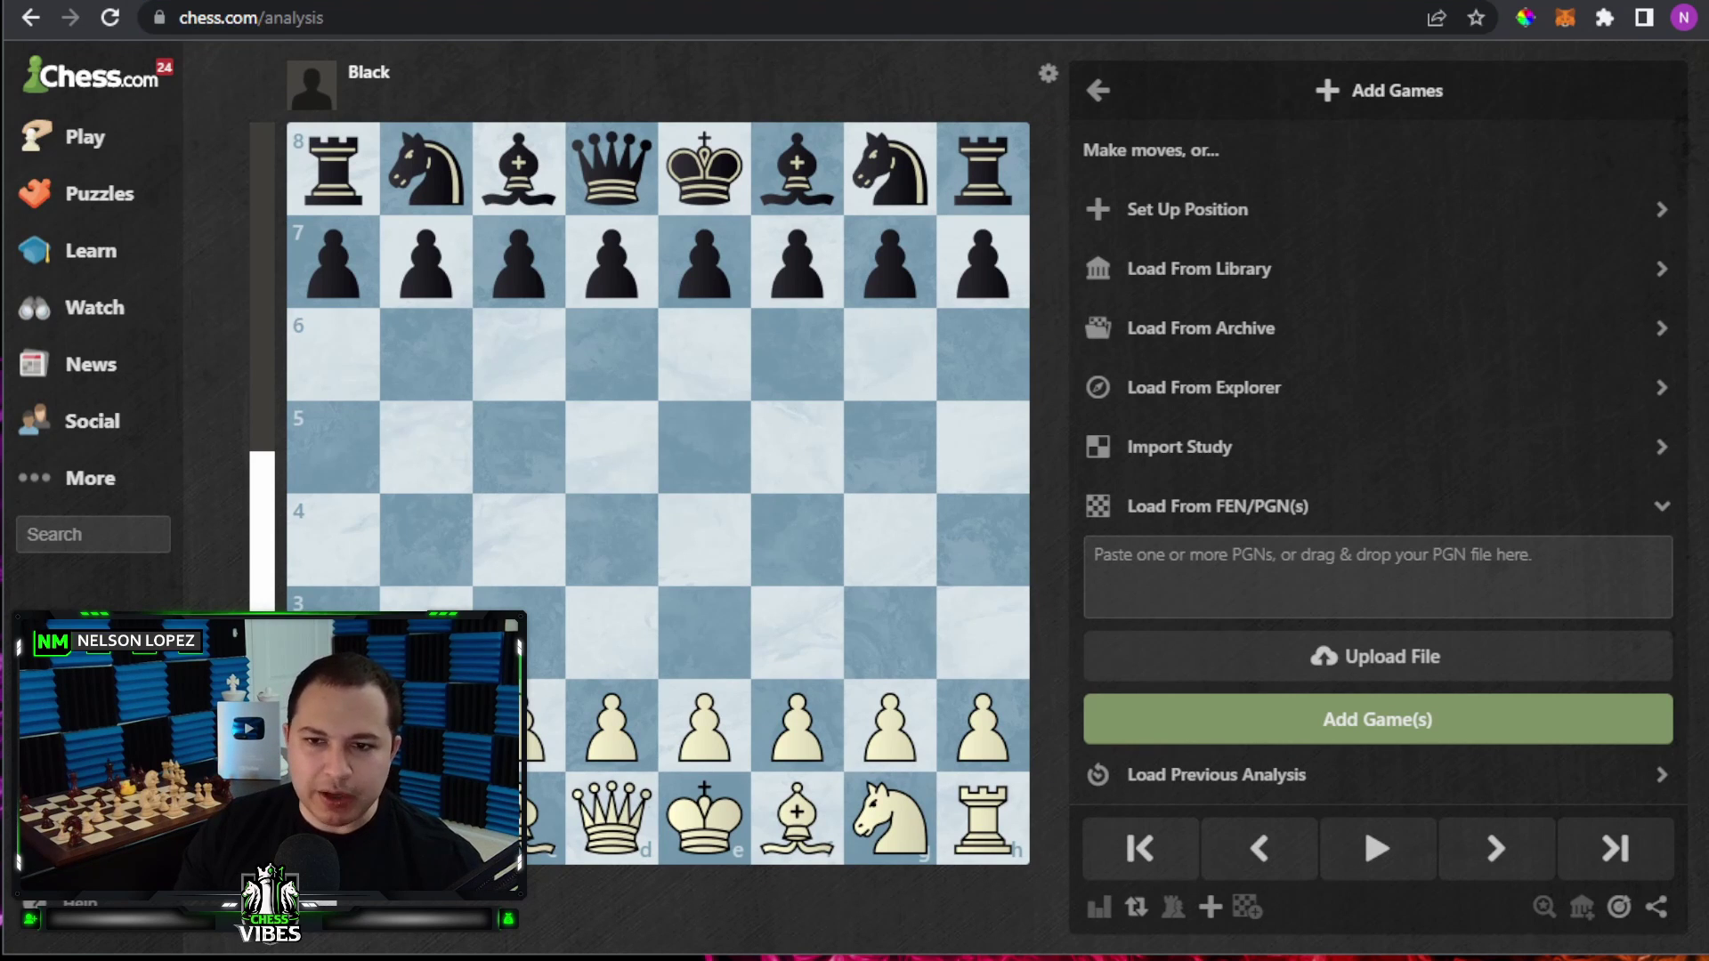
pyautogui.moveTo(704, 725); pyautogui.dragTo(704, 540)
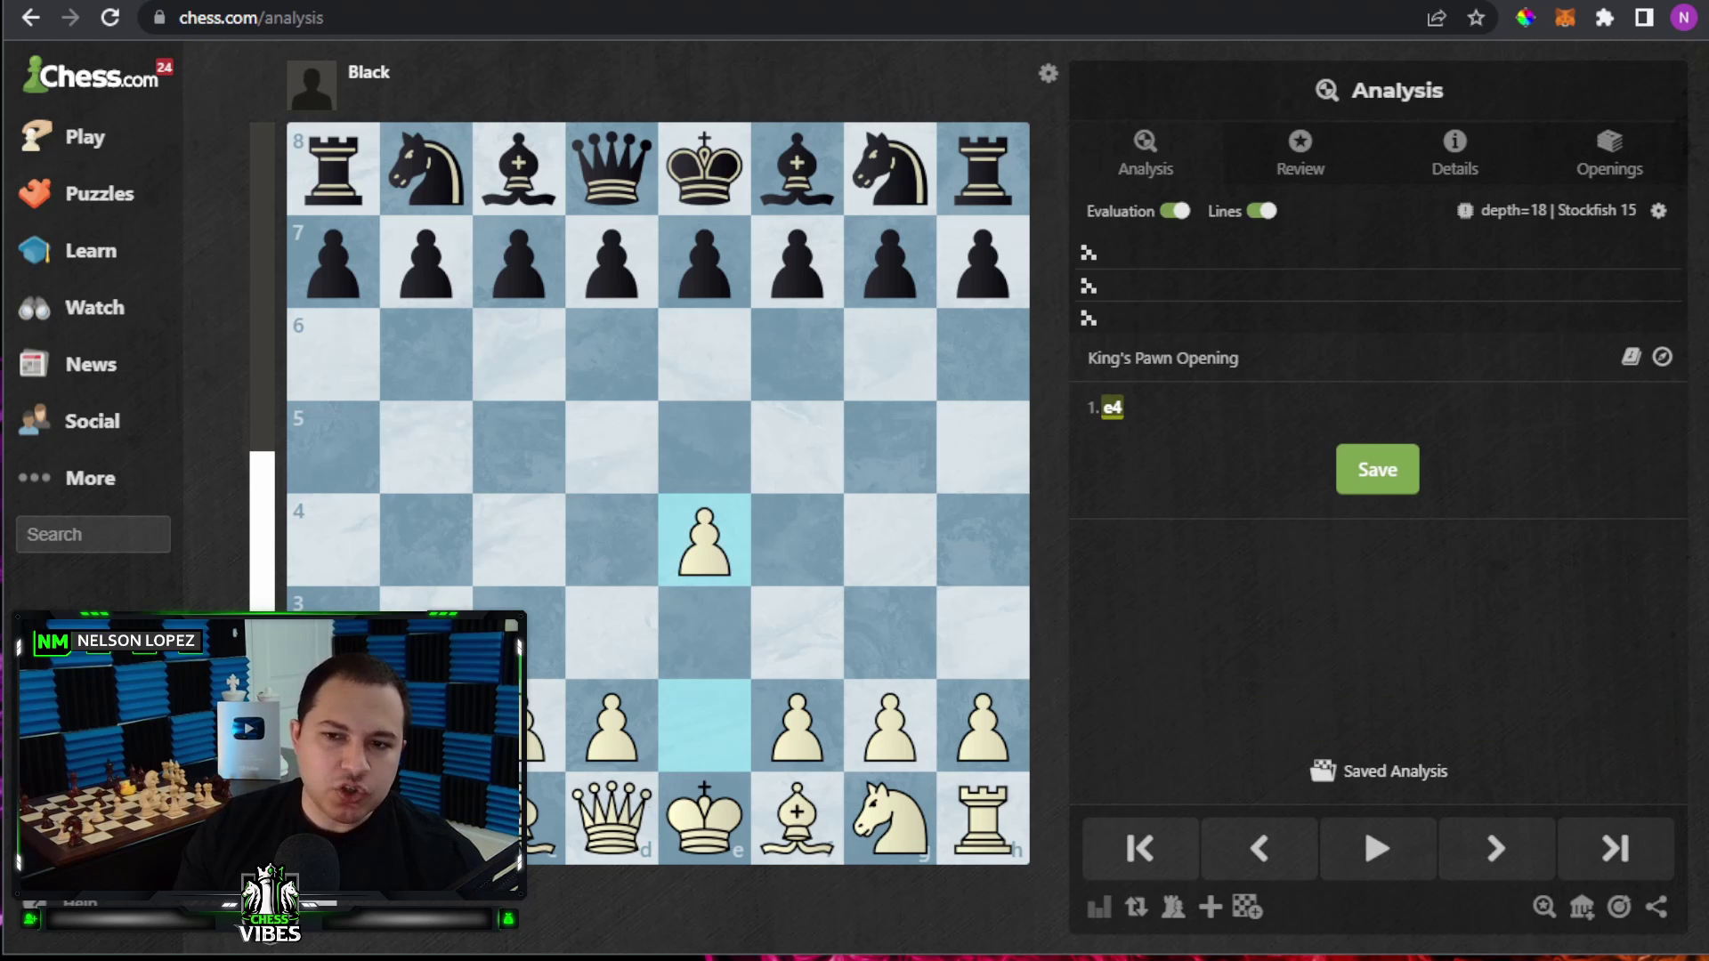
pyautogui.moveTo(704, 261); pyautogui.dragTo(704, 447)
pyautogui.moveTo(890, 817); pyautogui.dragTo(797, 632)
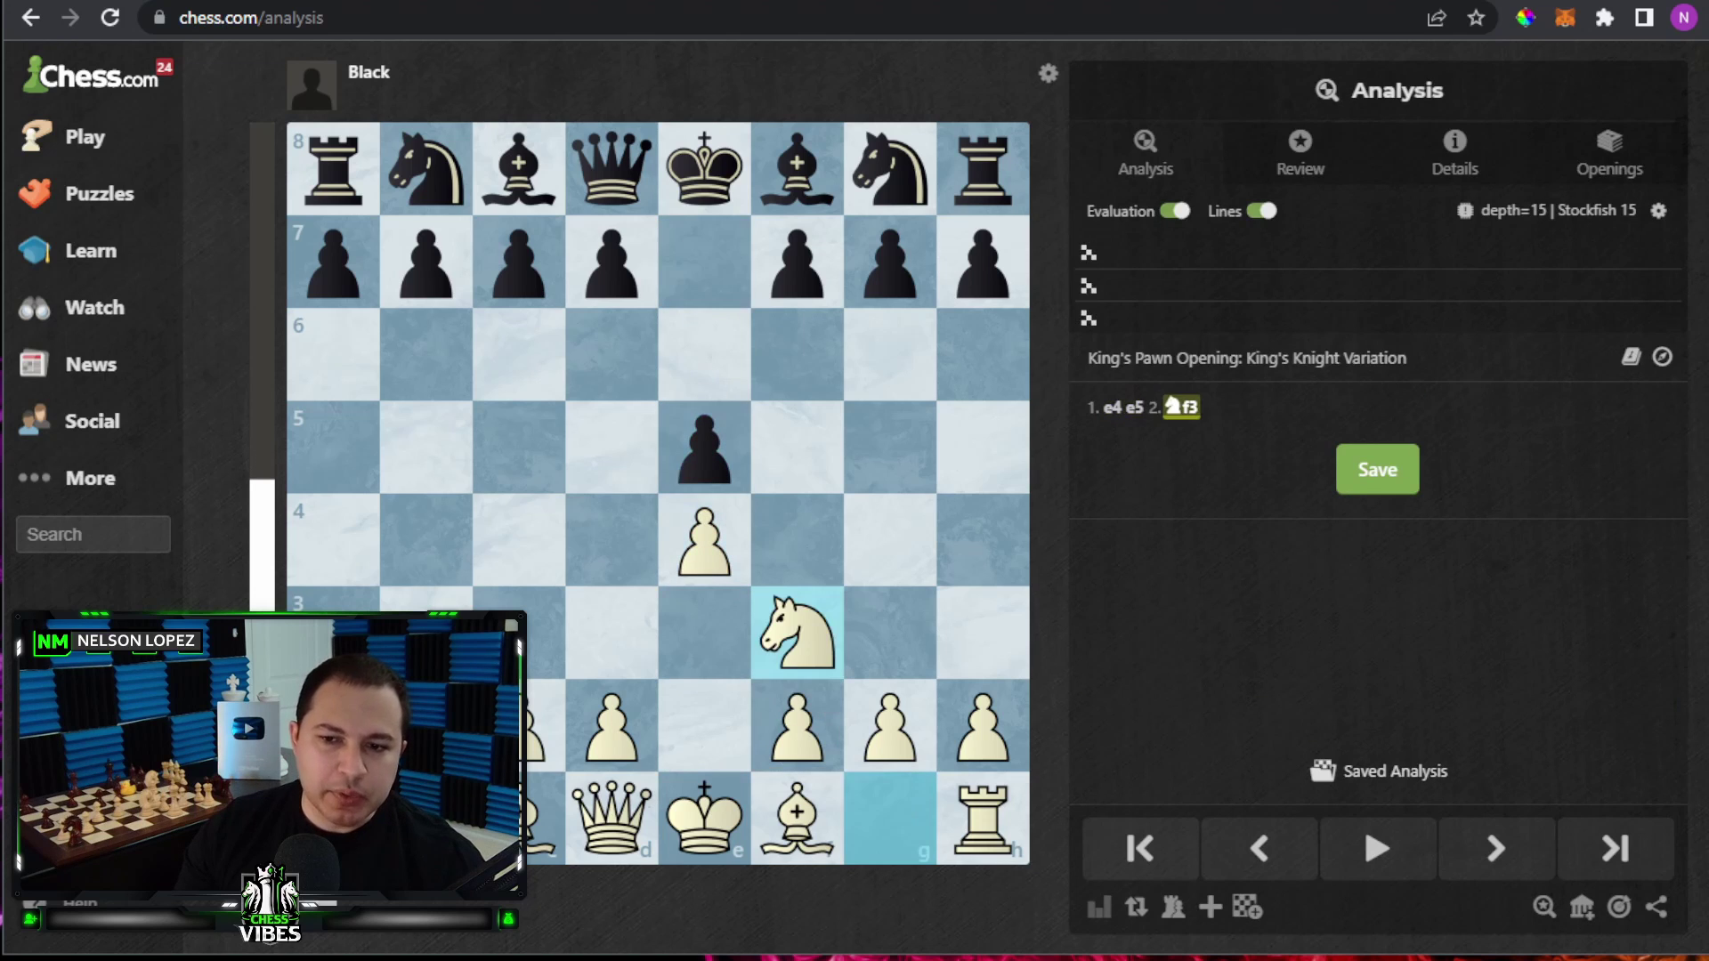
pyautogui.moveTo(427, 169); pyautogui.dragTo(518, 354)
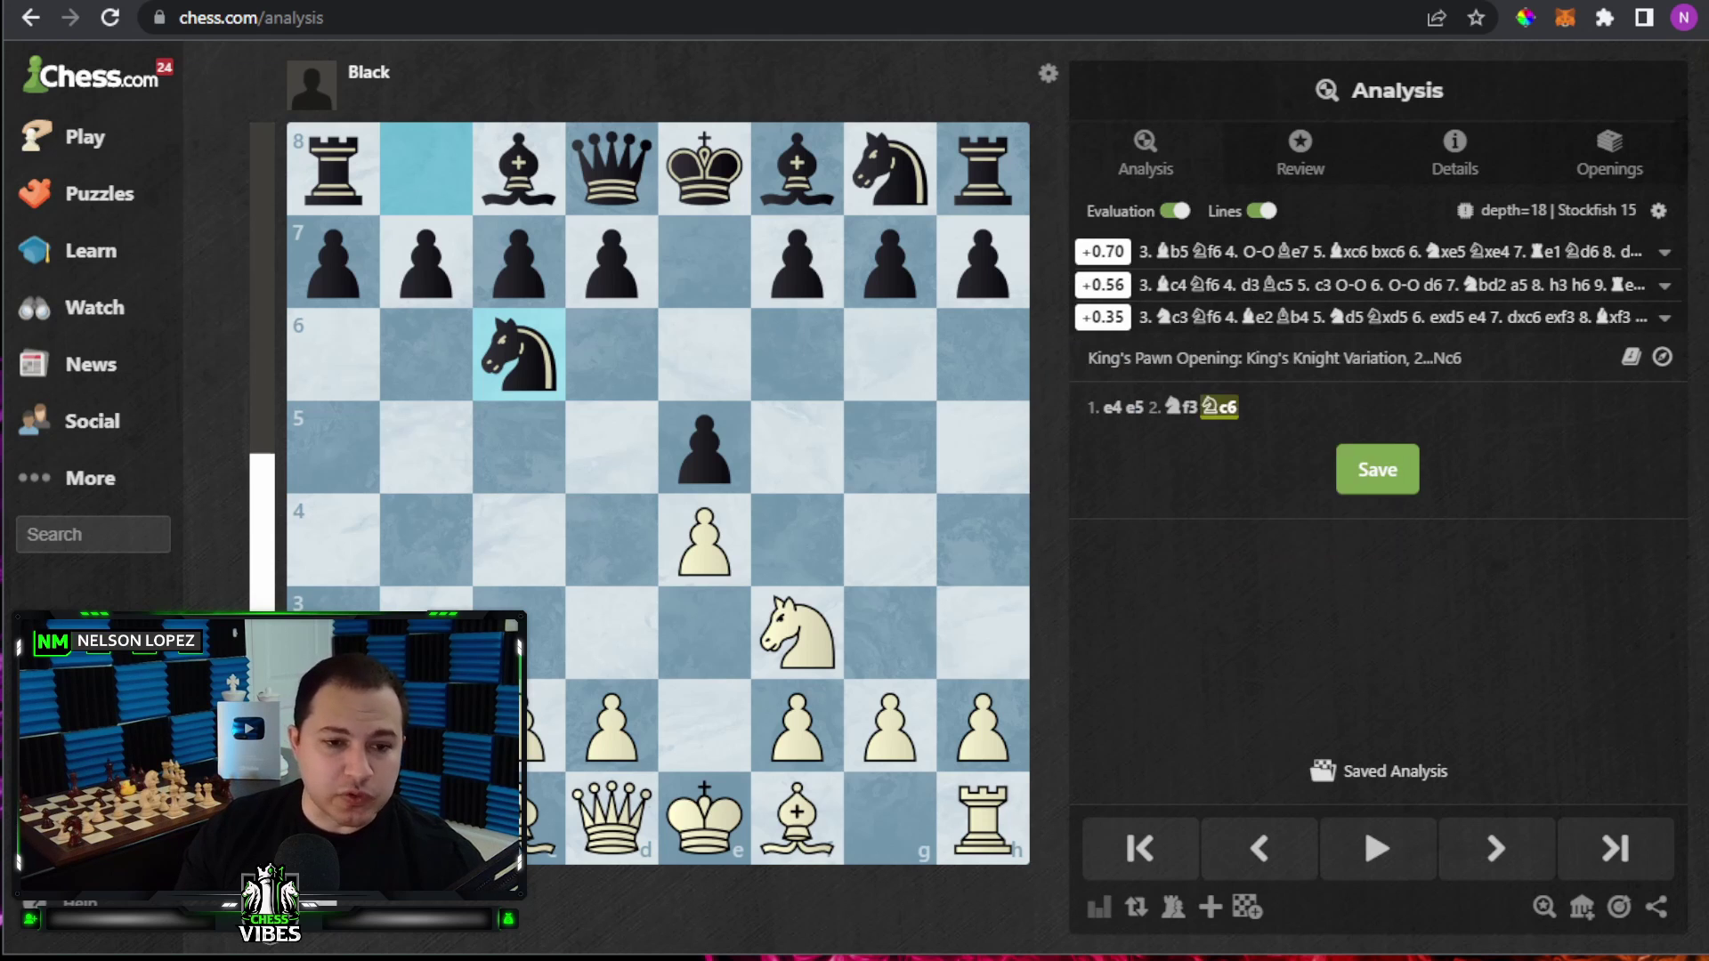
pyautogui.moveTo(1232, 265)
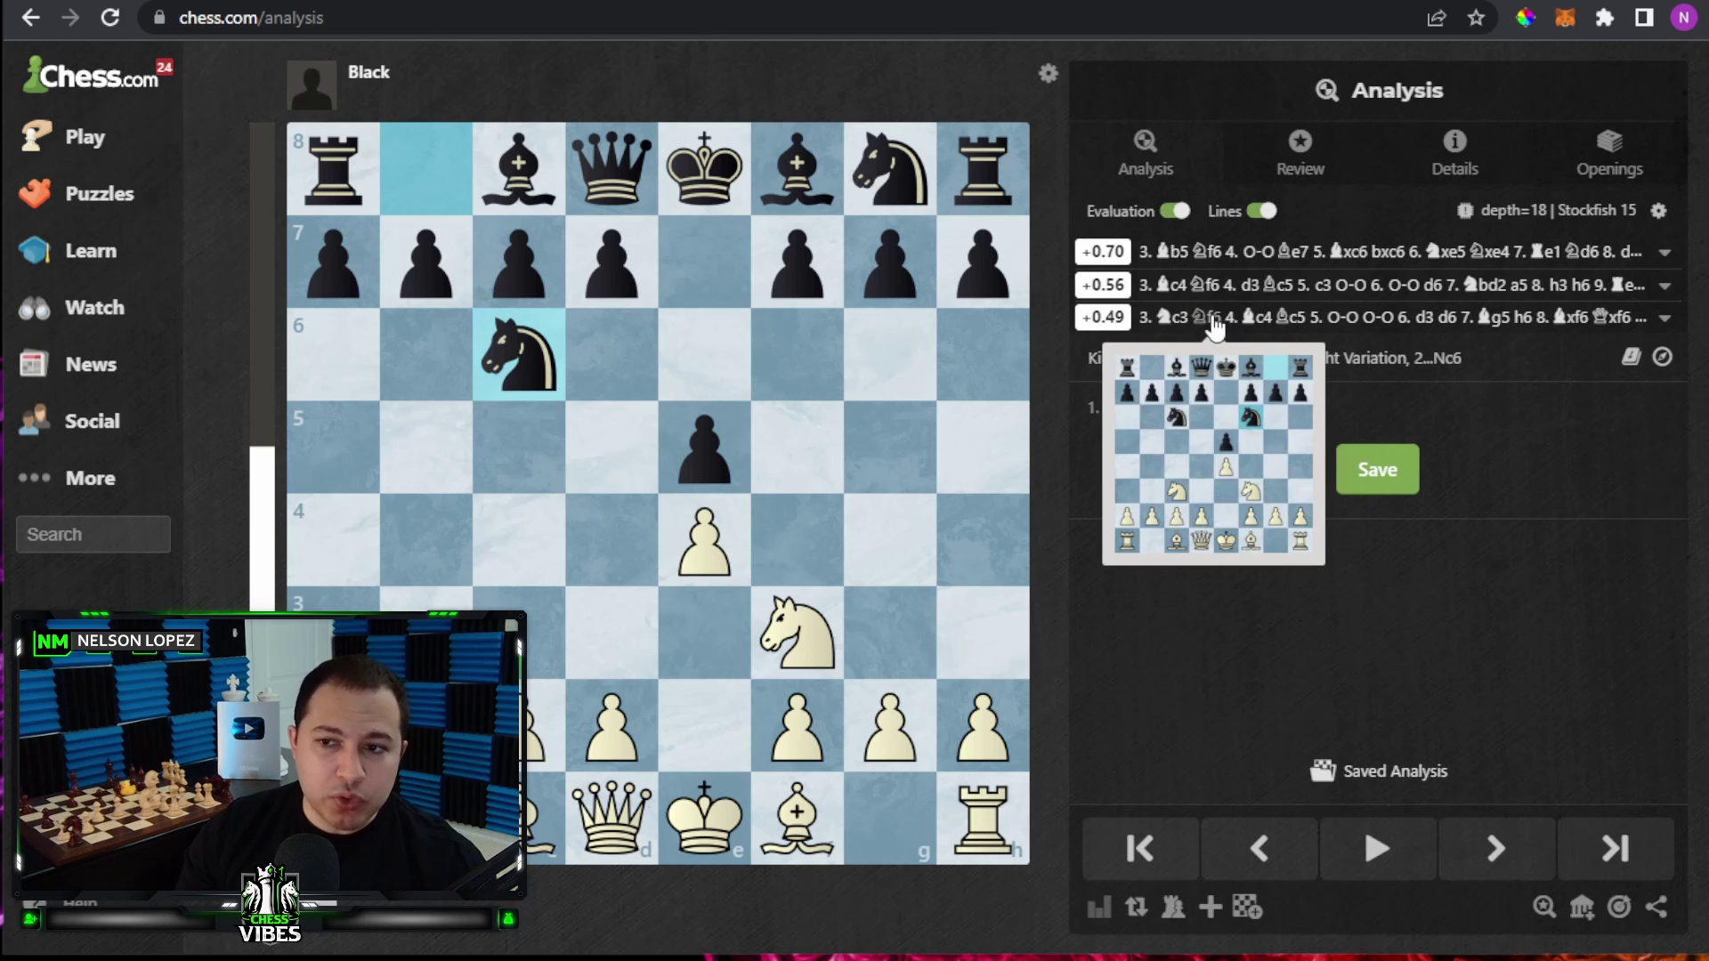
# Set the engine's Number of Lines to 1 and close the analysis settings
pyautogui.click(1047, 75)
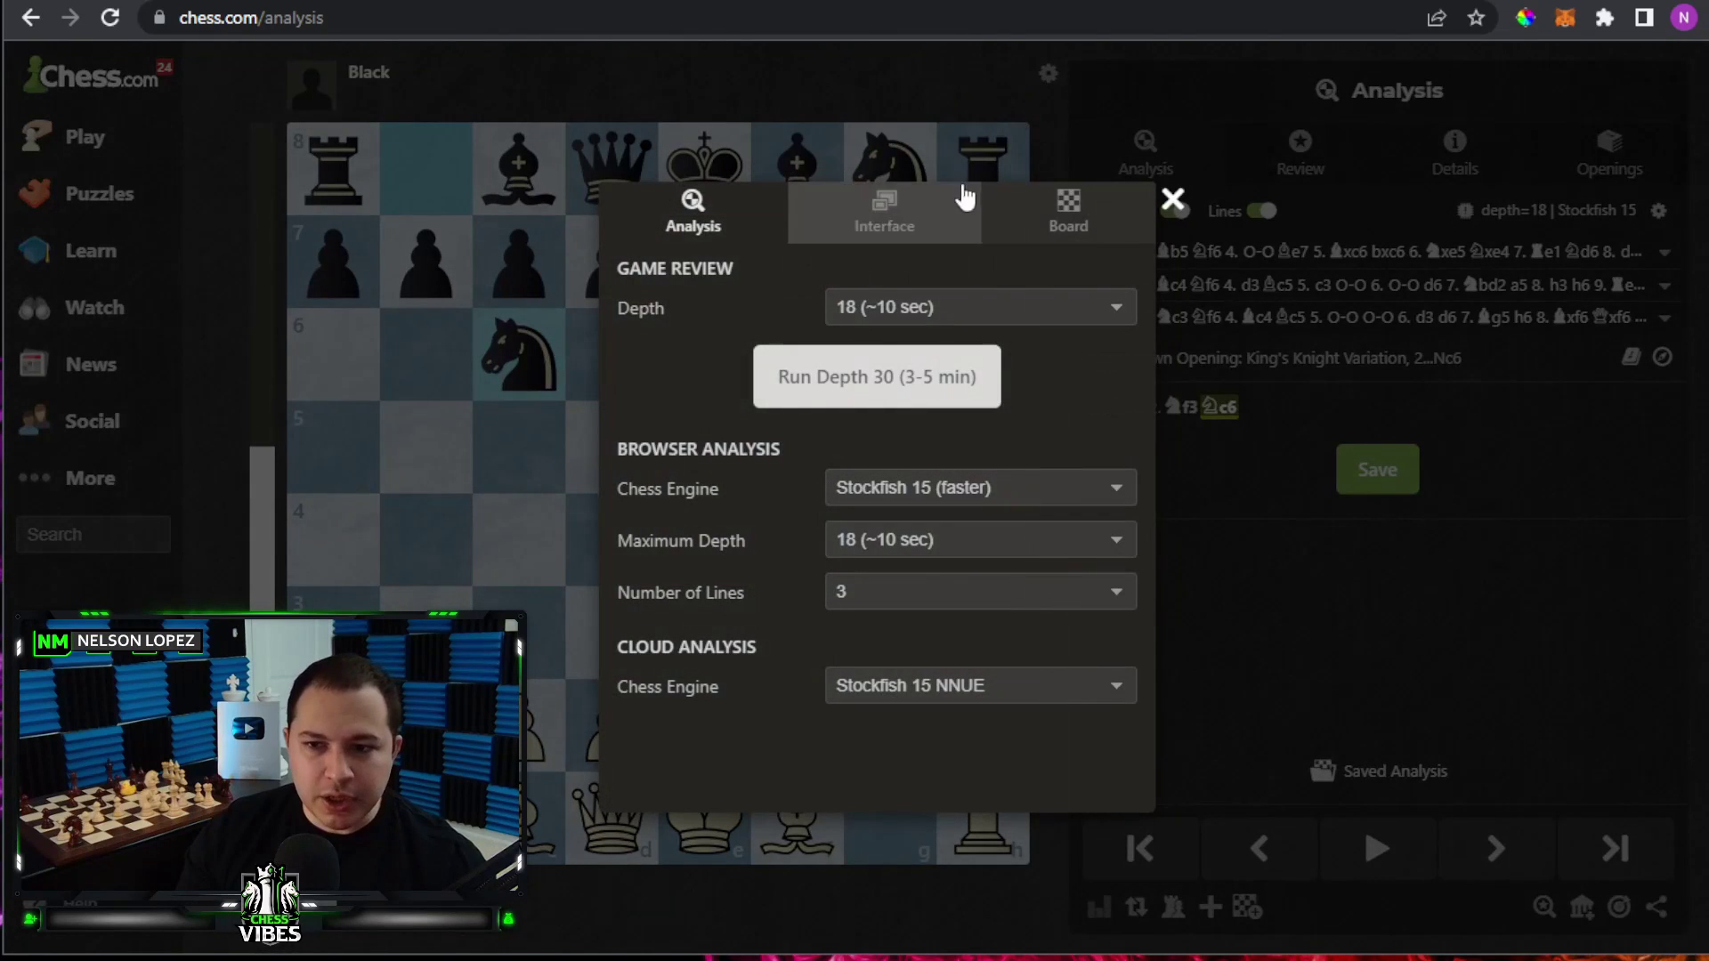
pyautogui.click(917, 592)
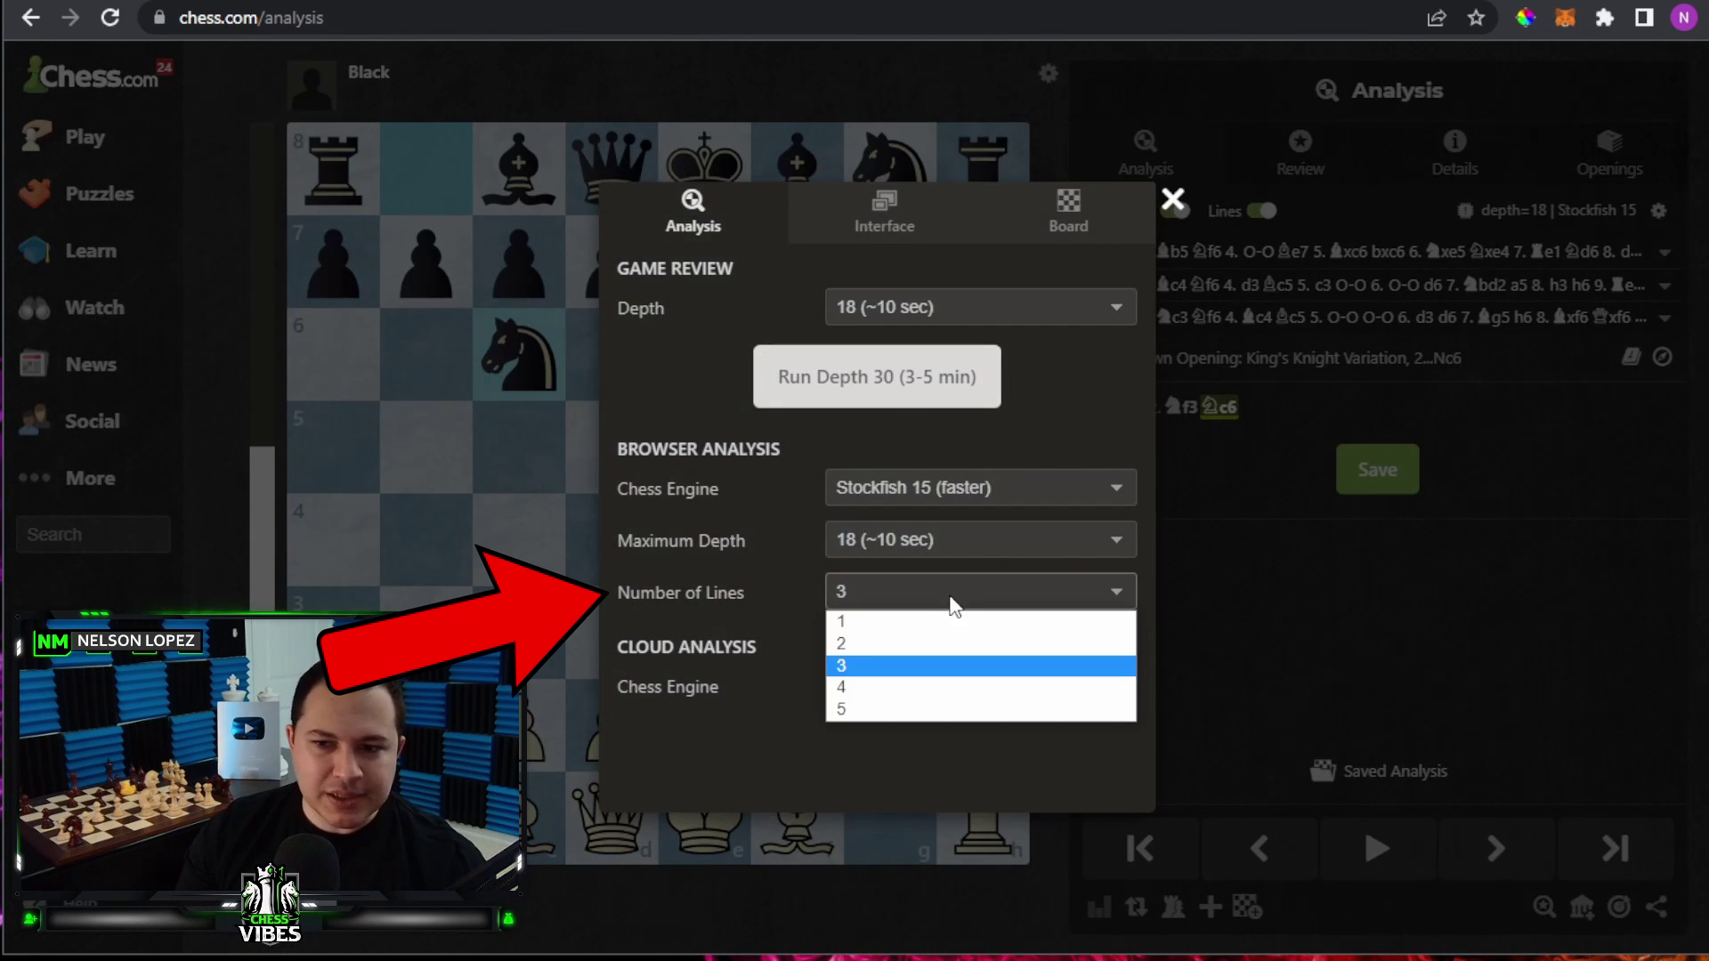
pyautogui.click(878, 621)
pyautogui.click(1172, 199)
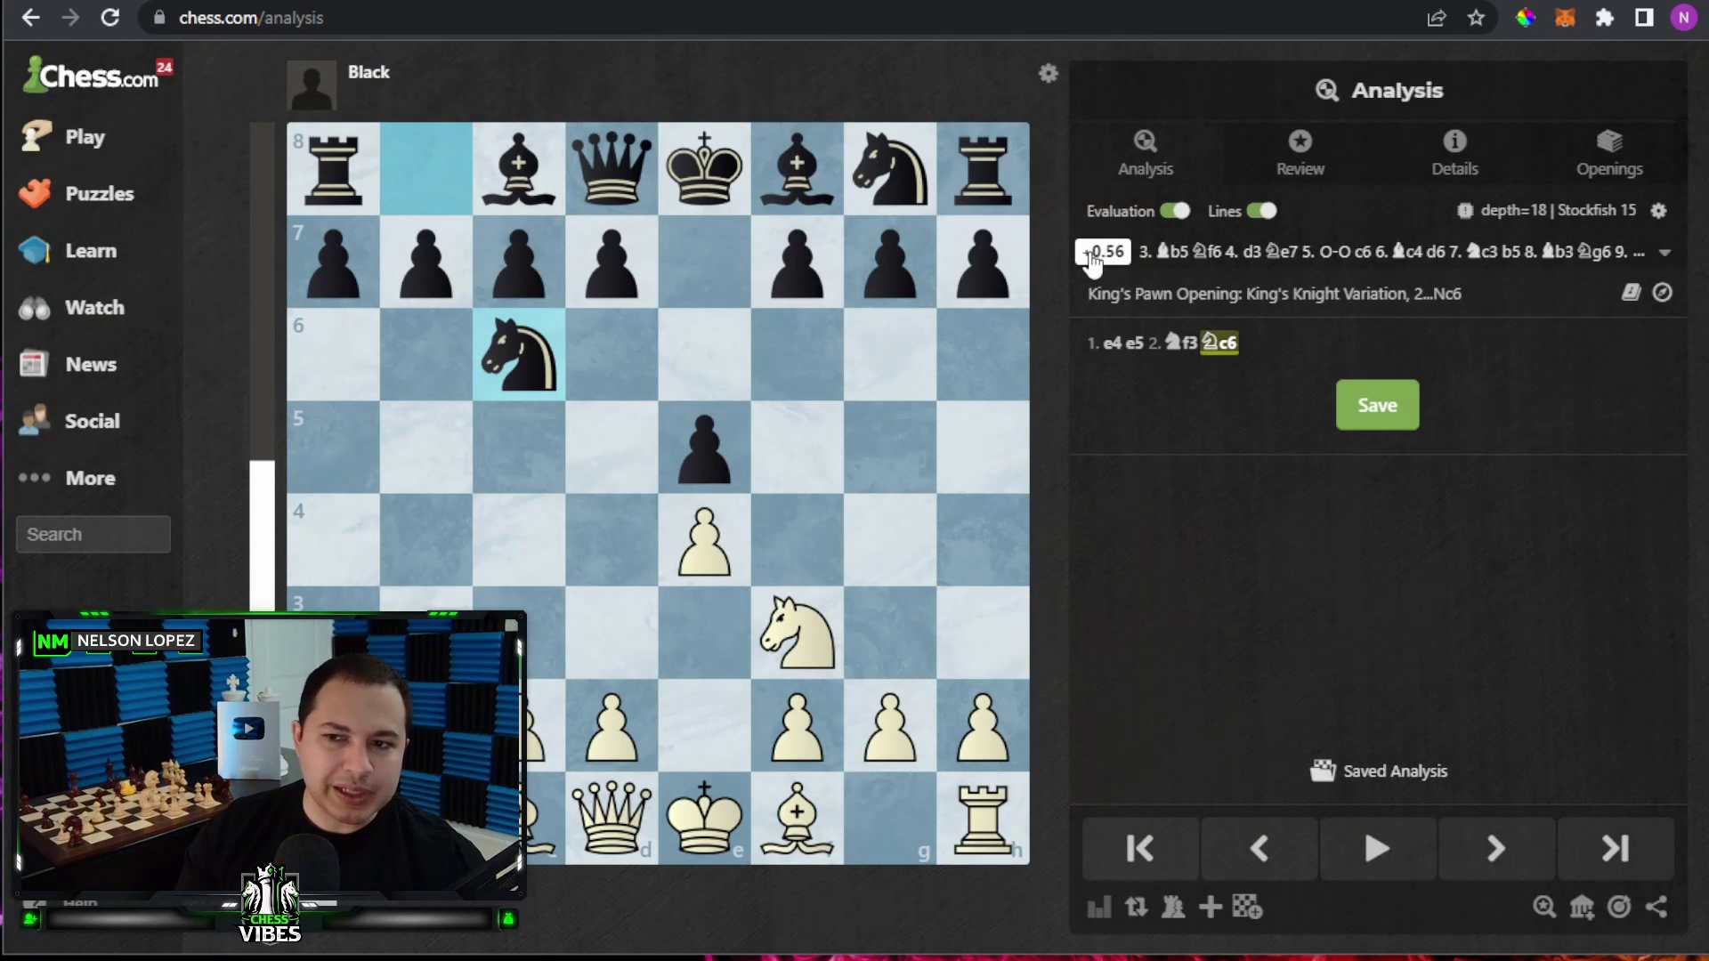
# Switch the engine to show five lines, then close the settings
pyautogui.moveTo(1157, 267)
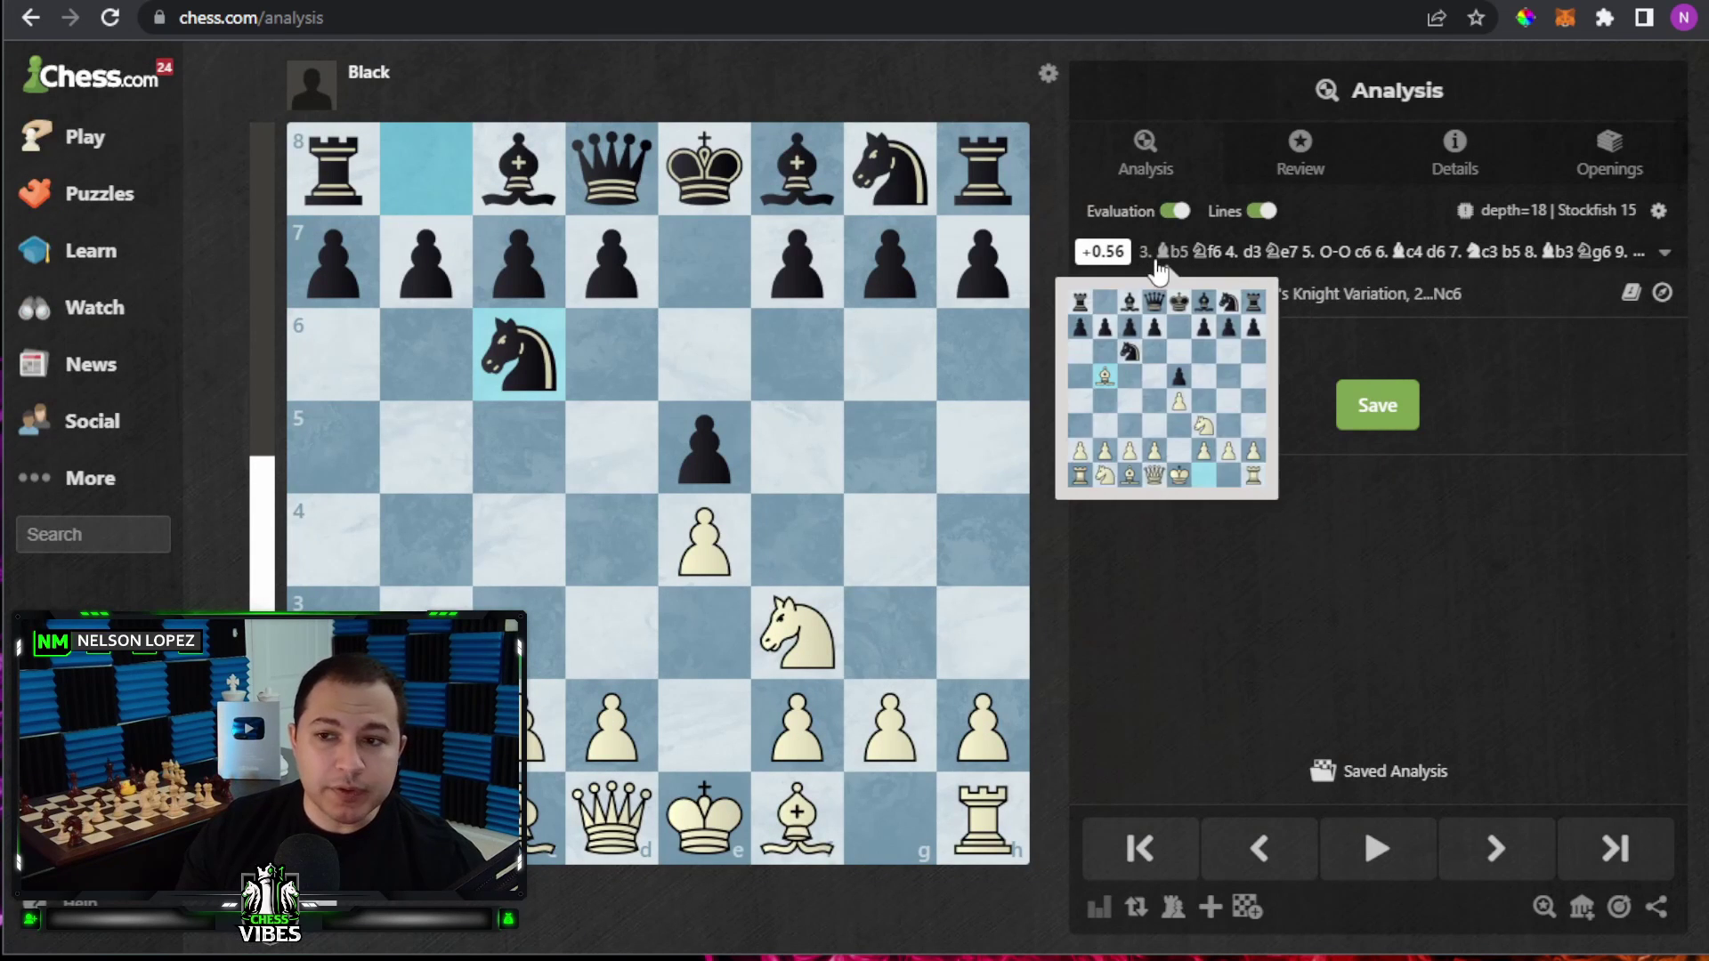
pyautogui.click(1052, 76)
pyautogui.click(854, 590)
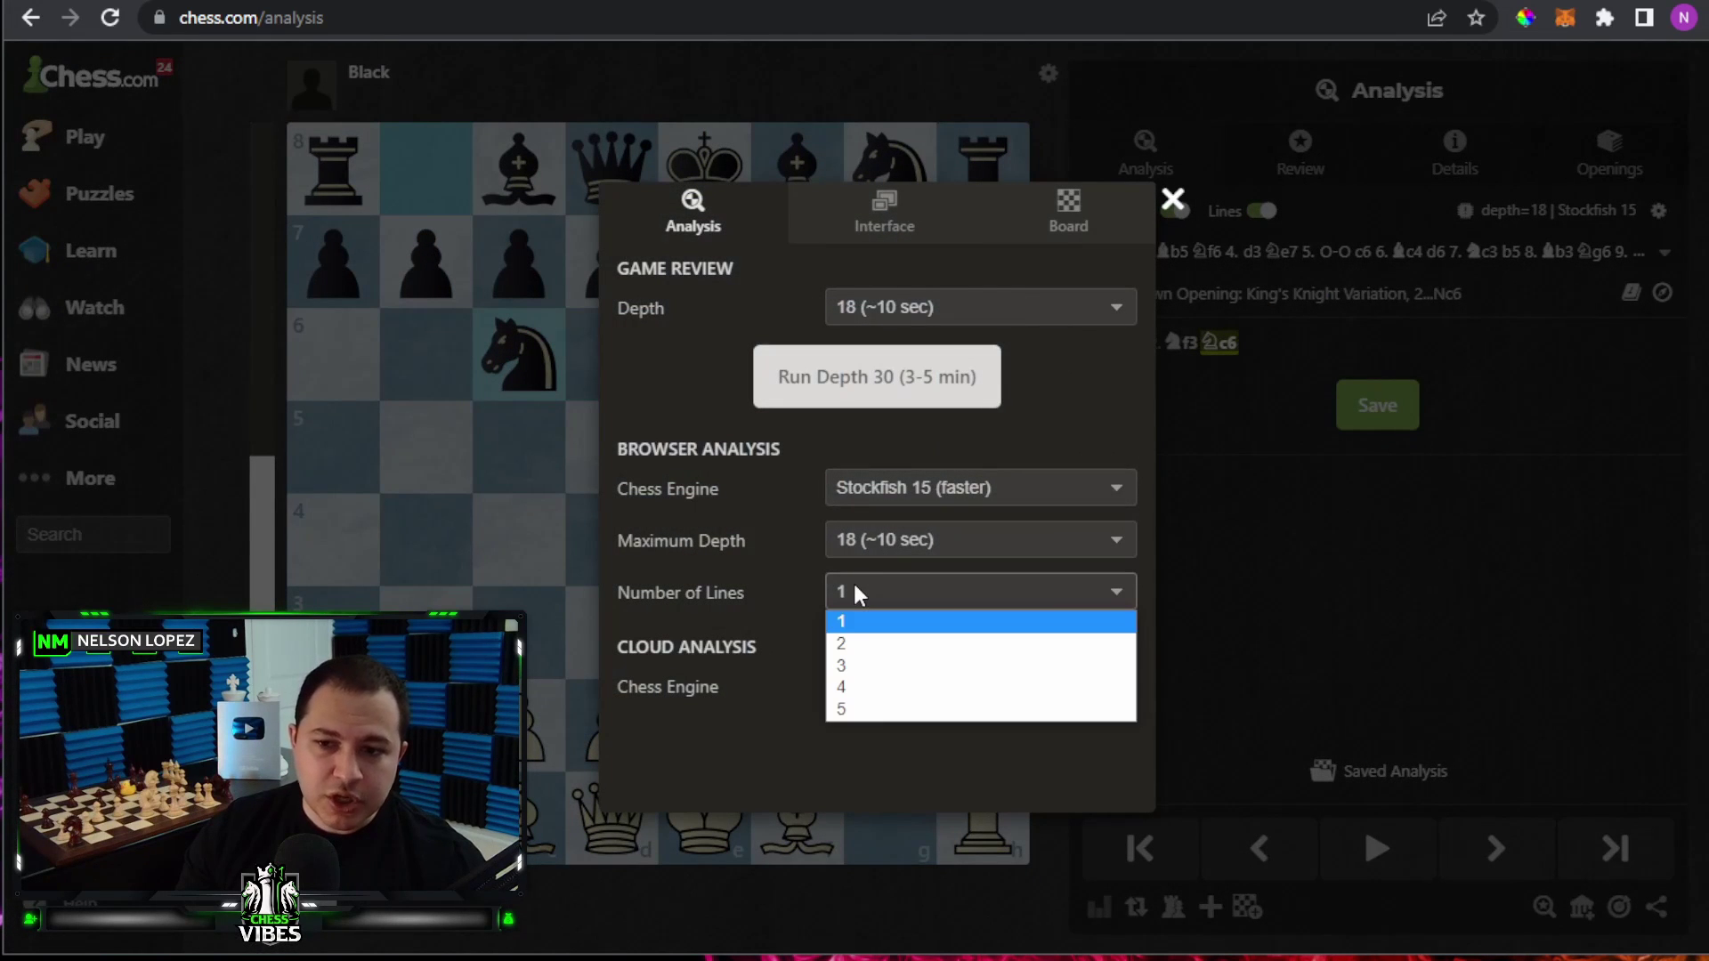
pyautogui.click(865, 709)
pyautogui.click(1171, 200)
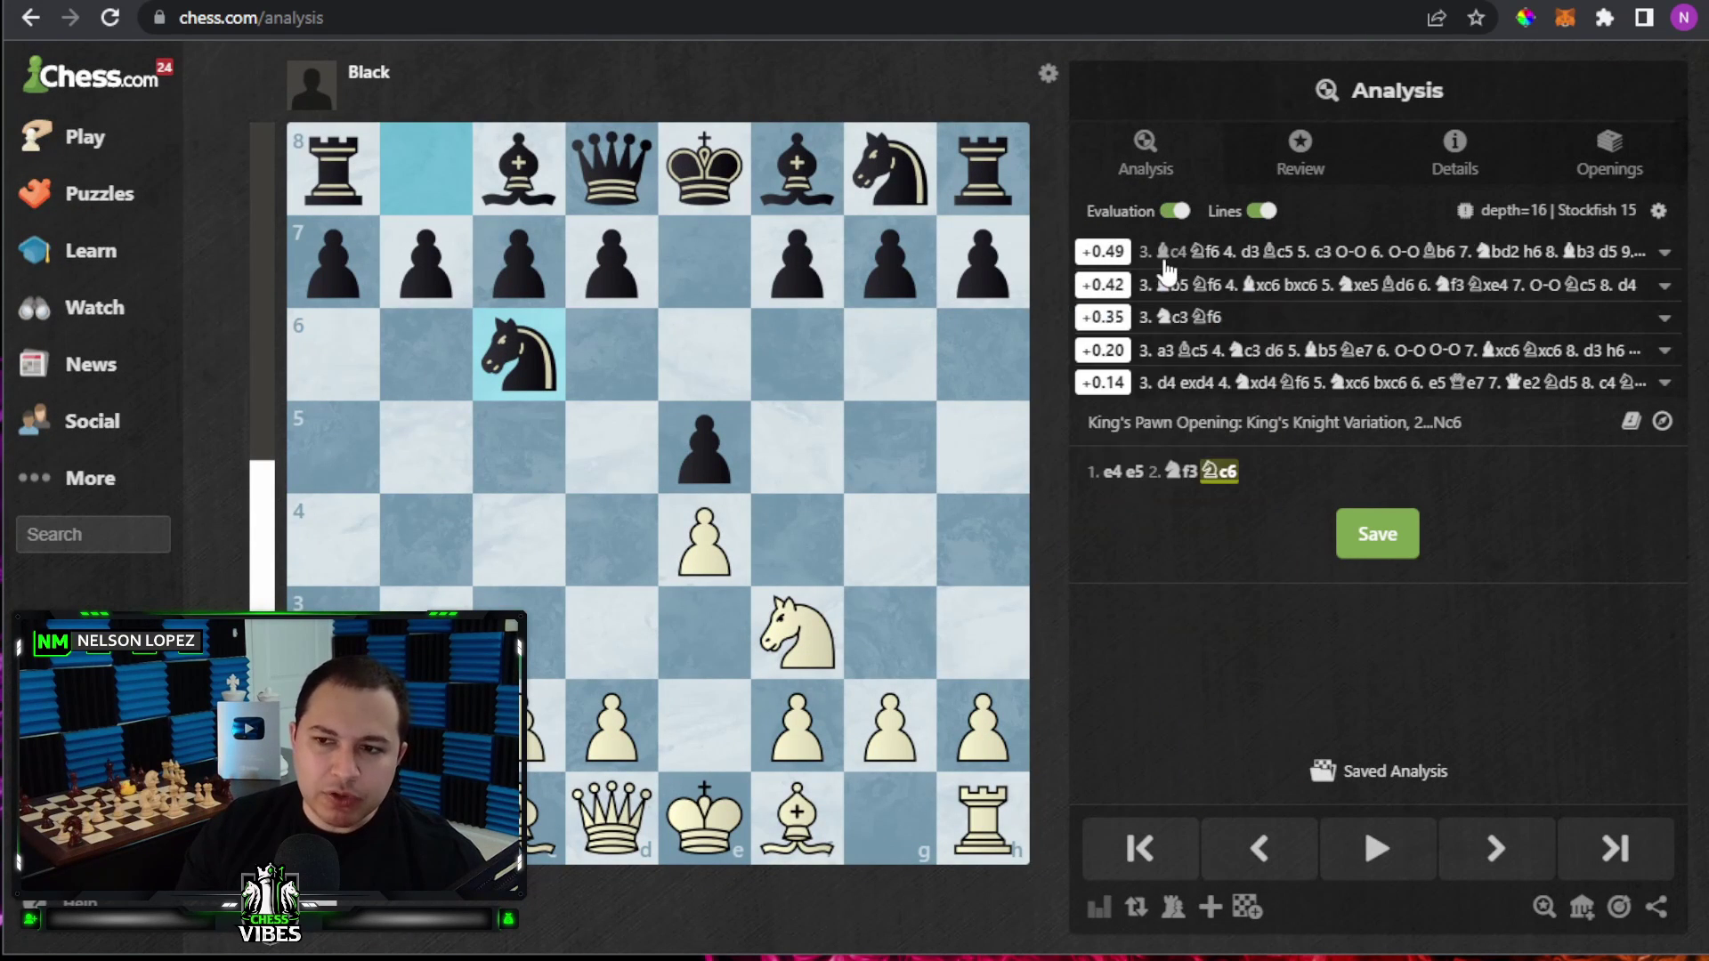
# Reopen the analysis settings and set Number of Lines back to 3
pyautogui.click(1047, 73)
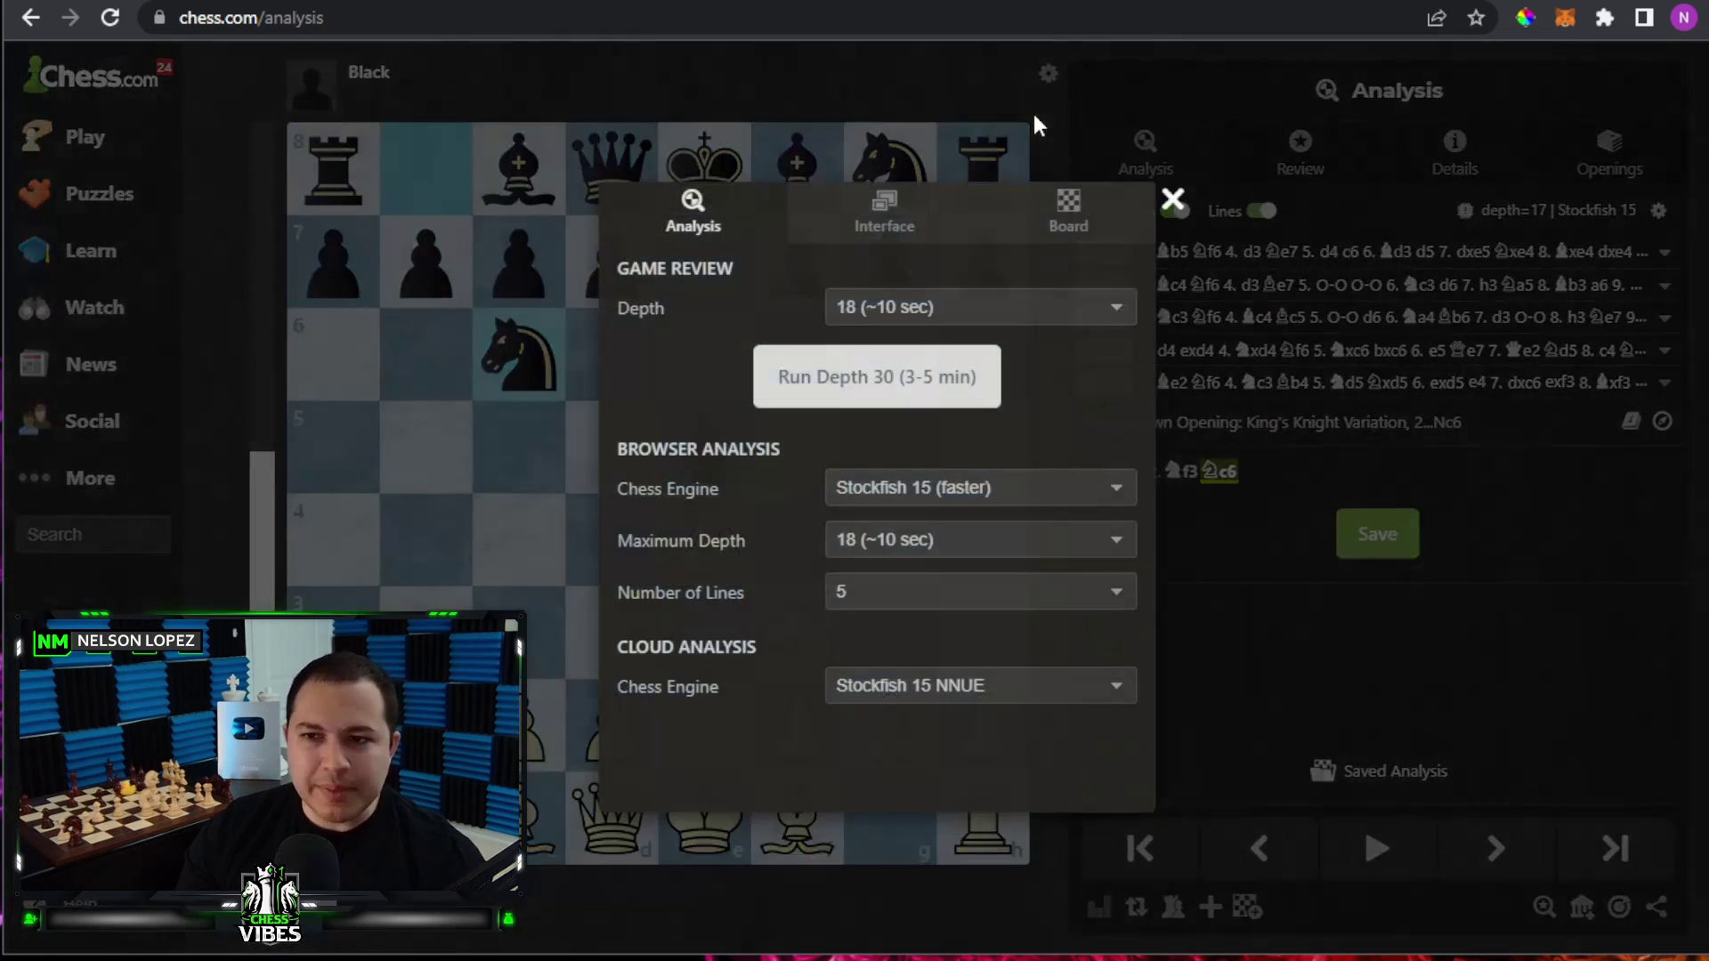
pyautogui.click(964, 589)
pyautogui.click(879, 665)
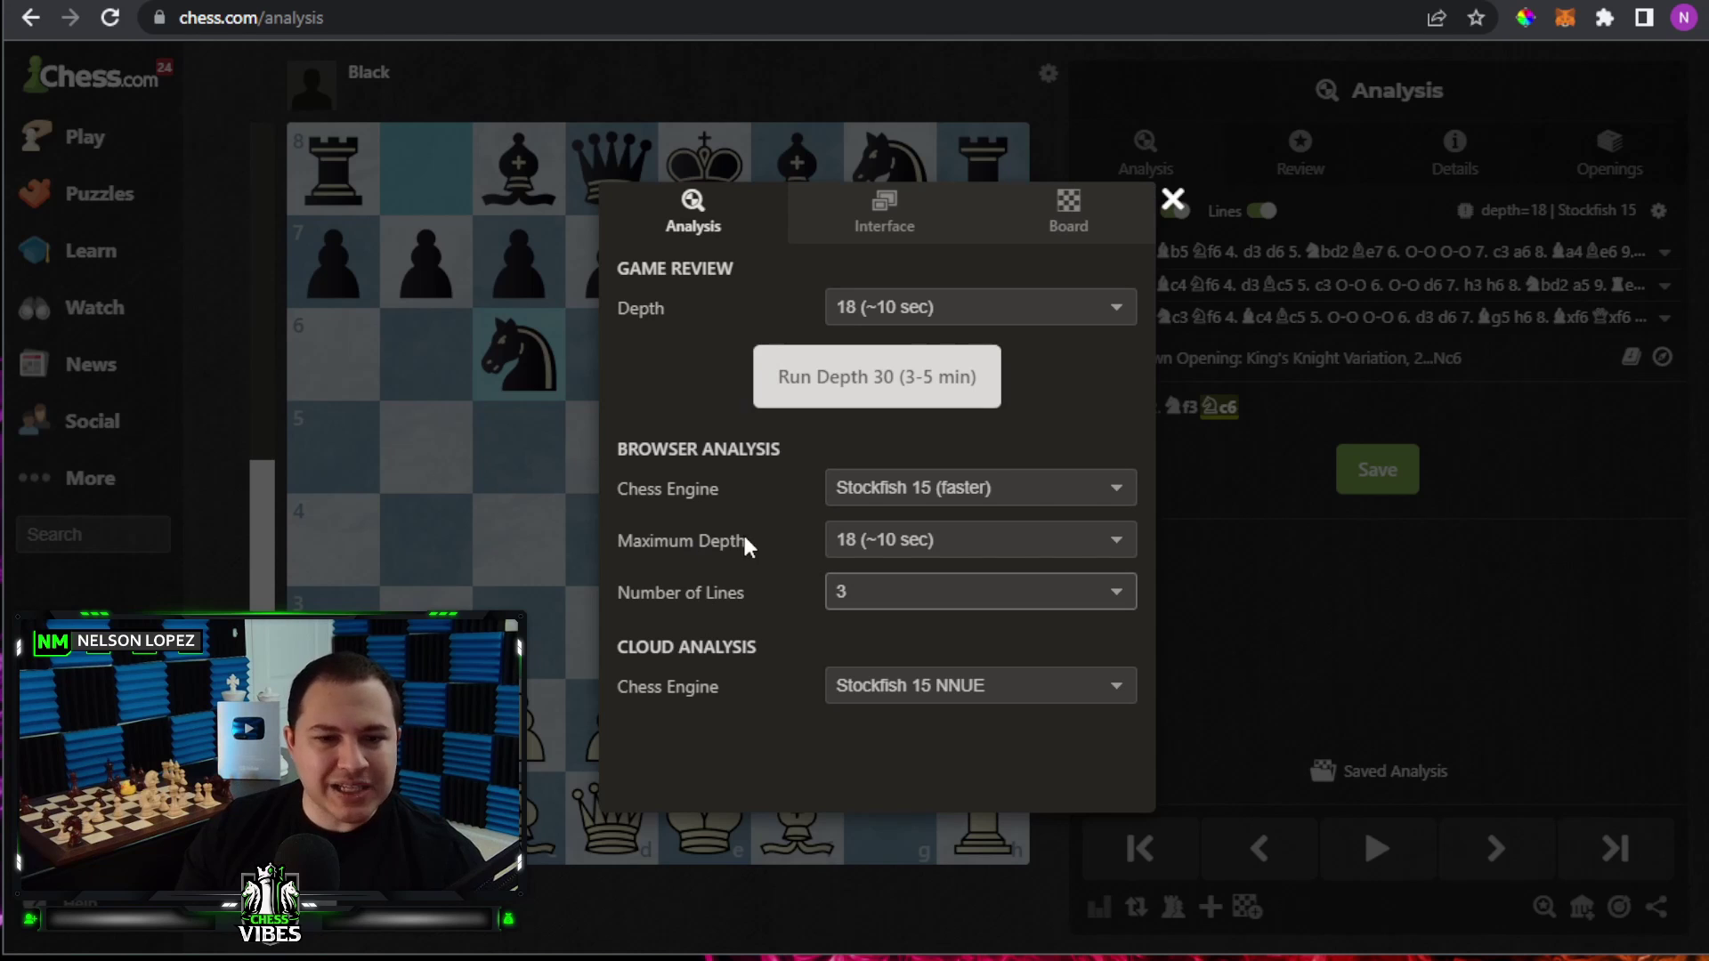
# Keep Maximum Depth at 18 and close the analysis settings dialog
pyautogui.click(950, 539)
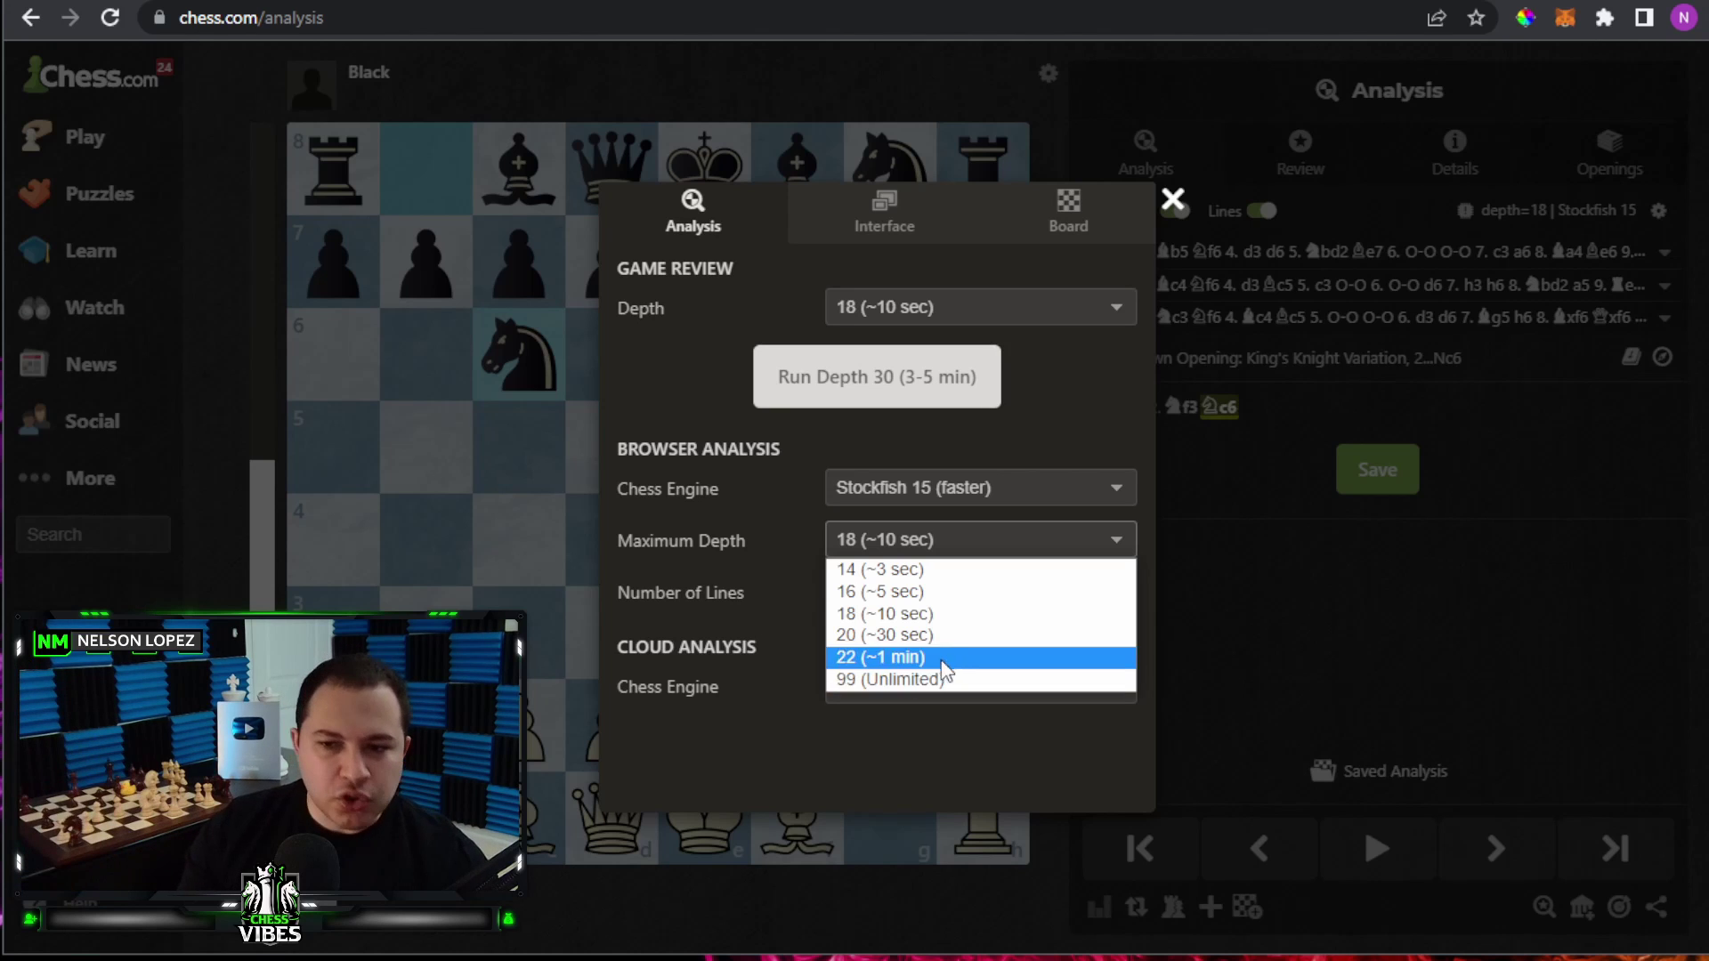
pyautogui.click(783, 532)
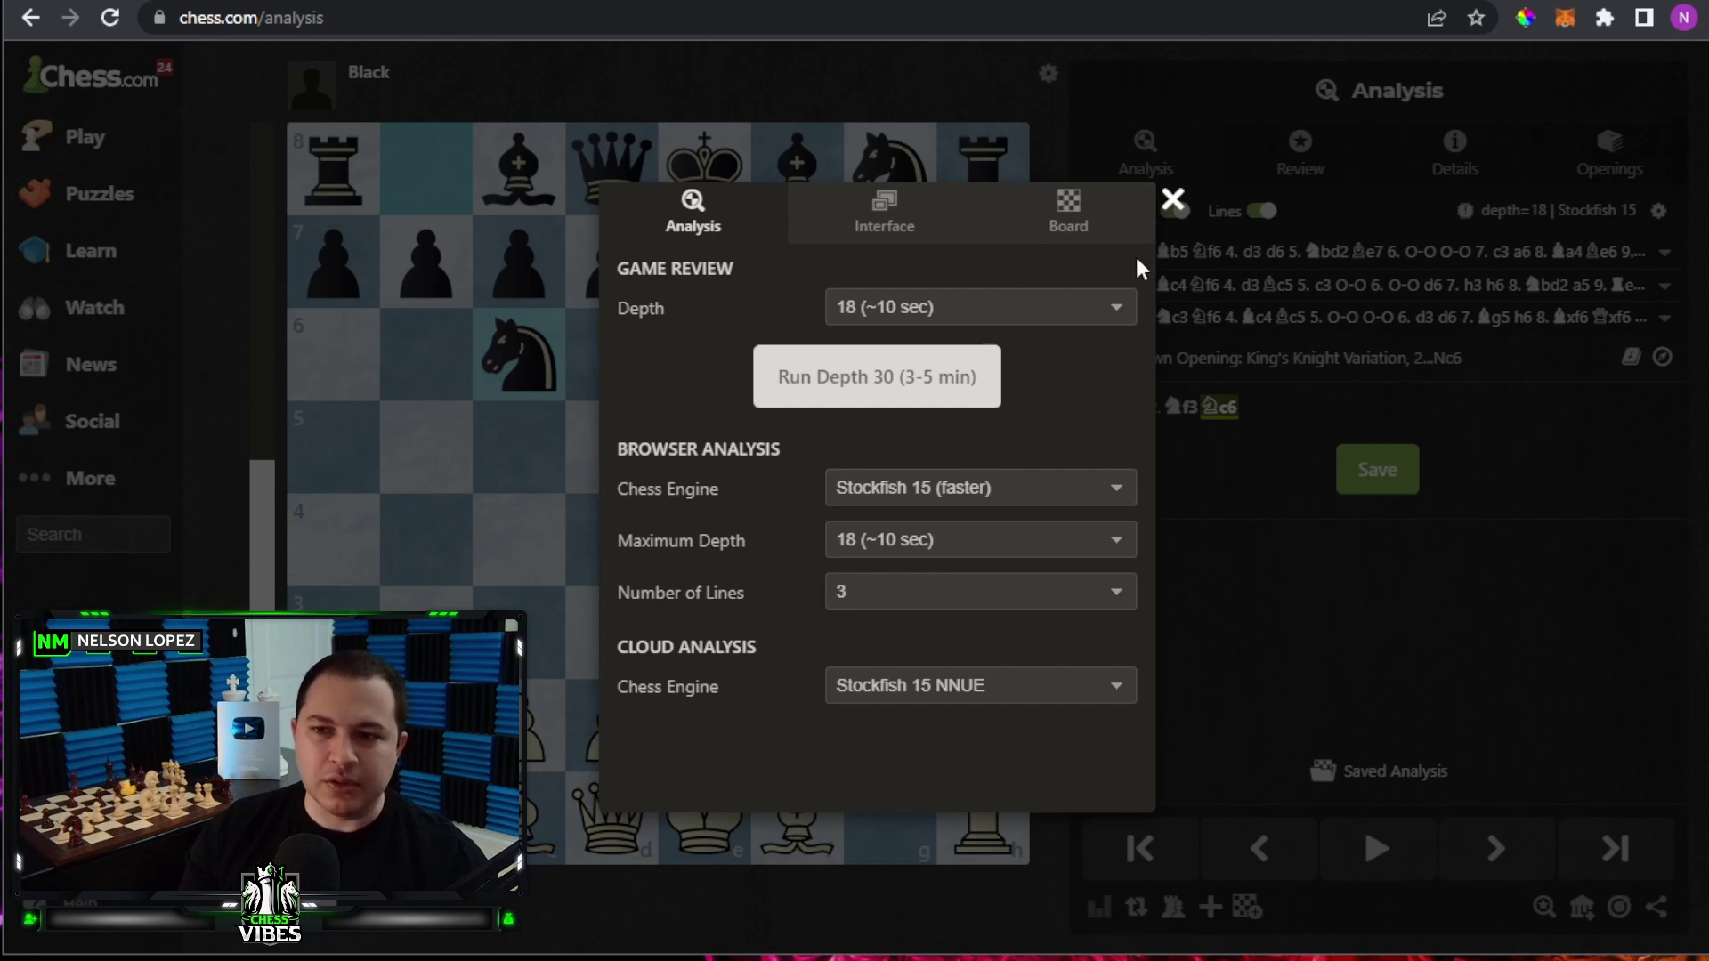
pyautogui.click(1172, 201)
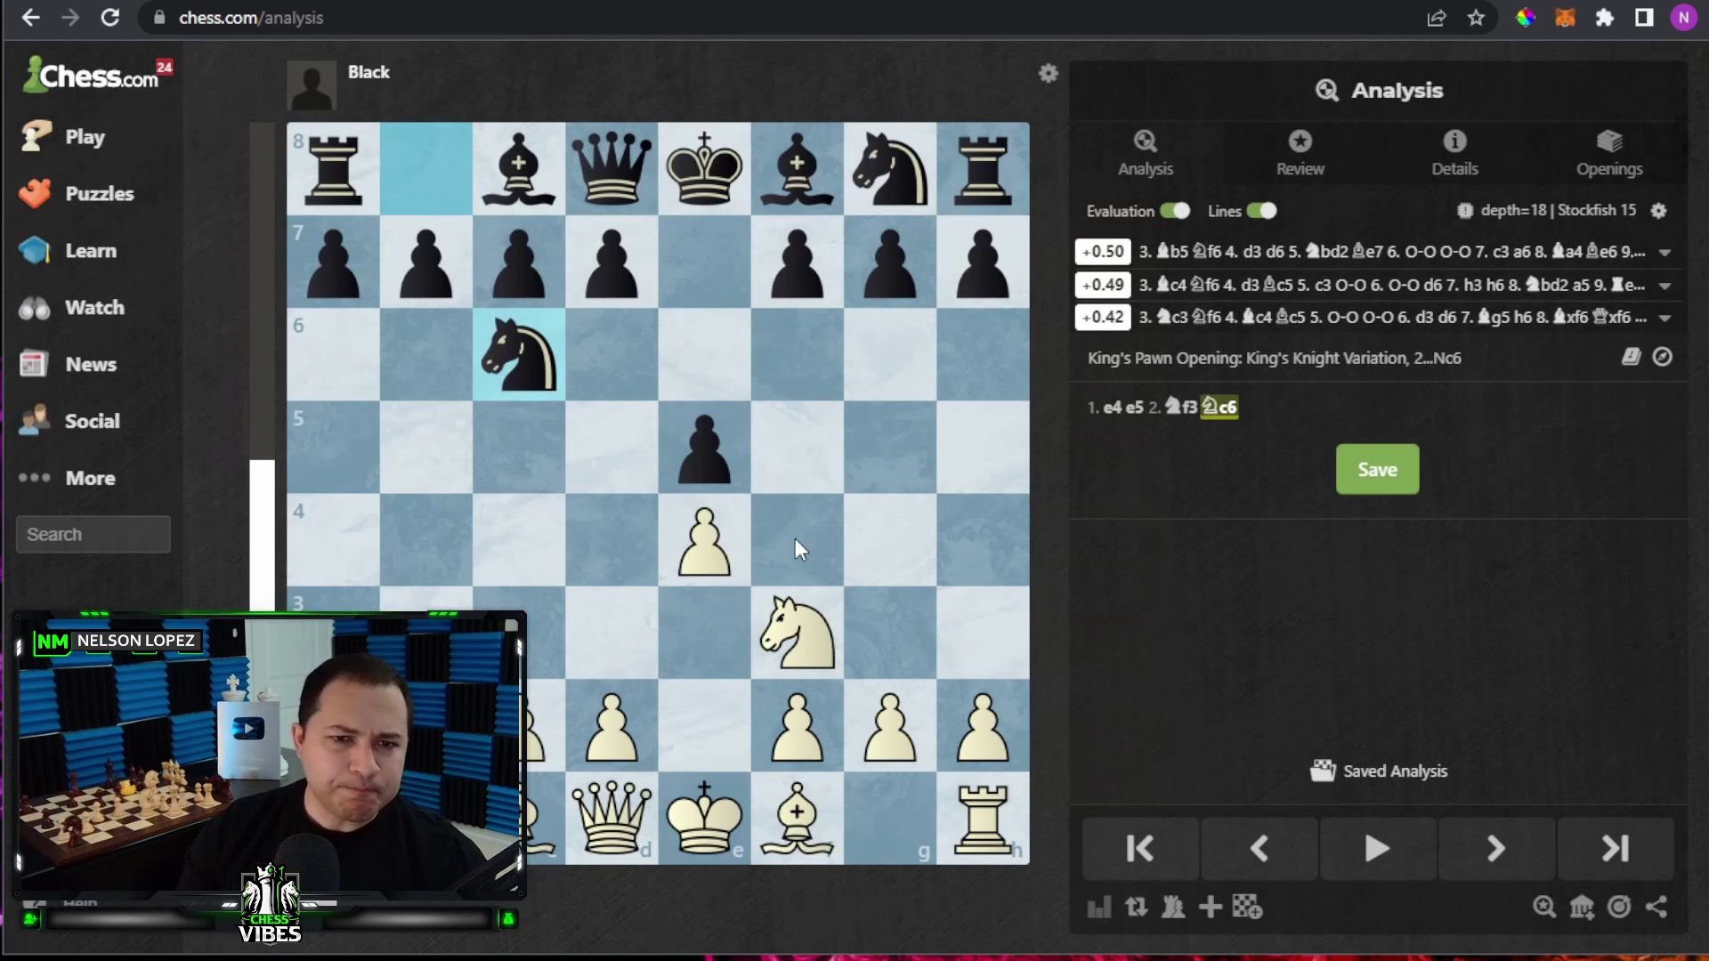
# Mark and clear the f3 and c6 squares, then bring up the Add Games panel
pyautogui.rightClick(819, 657)
pyautogui.rightClick(519, 364)
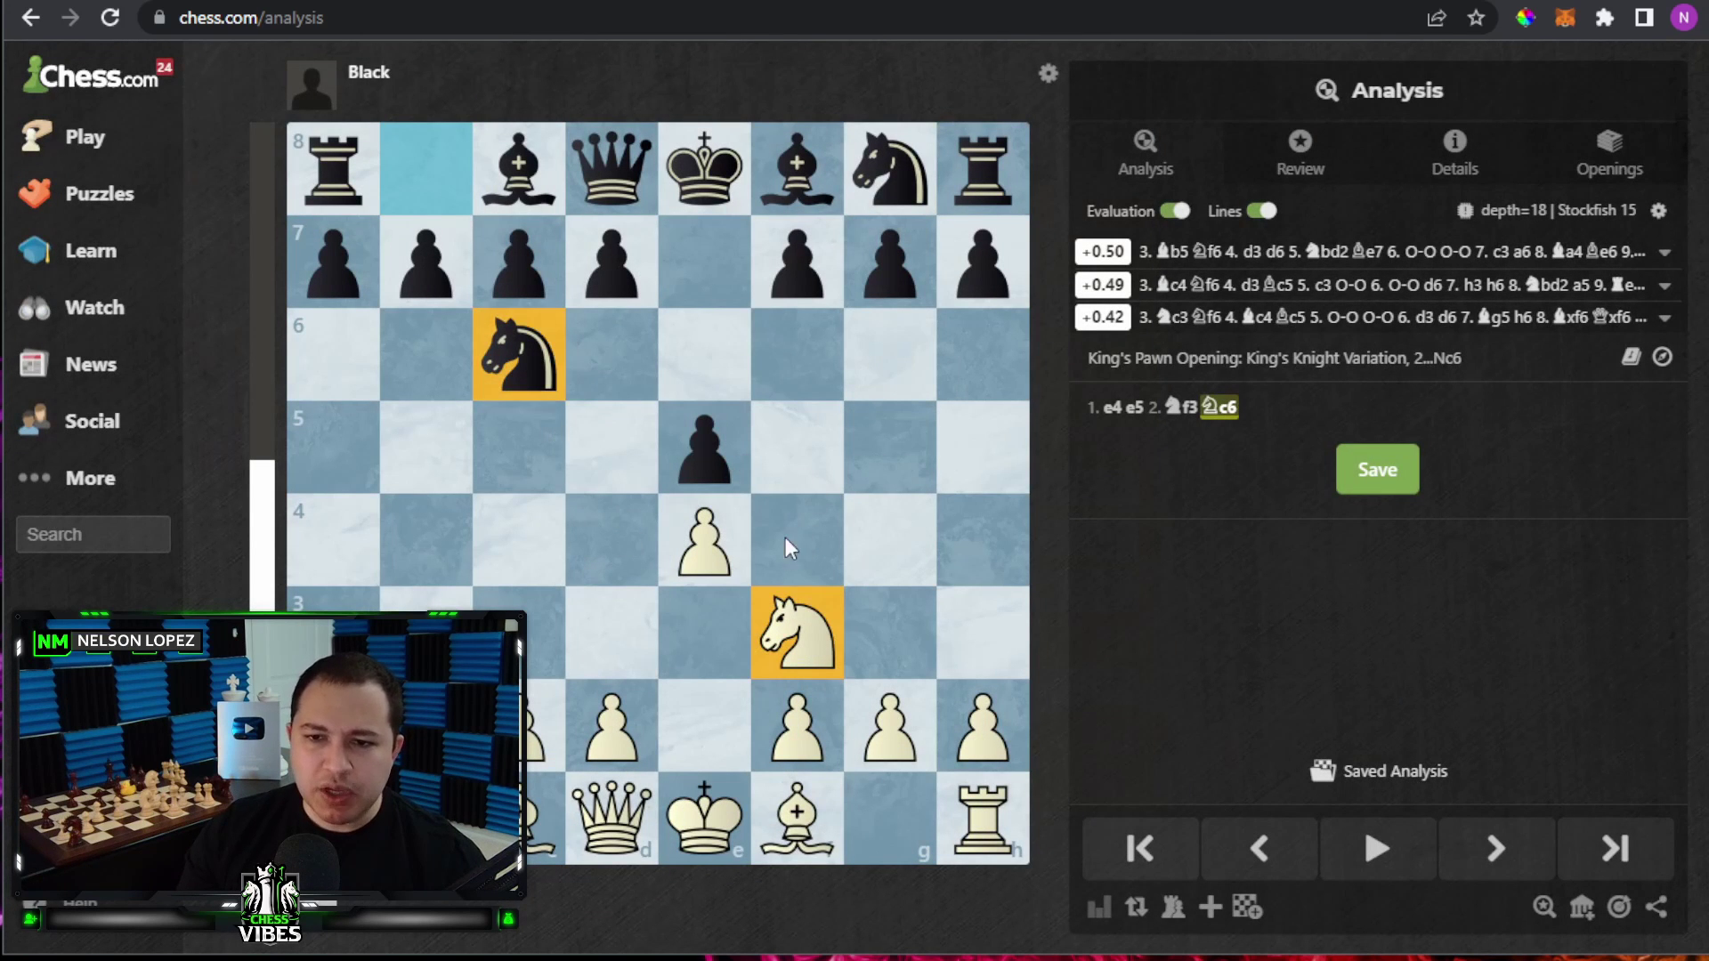
pyautogui.click(785, 537)
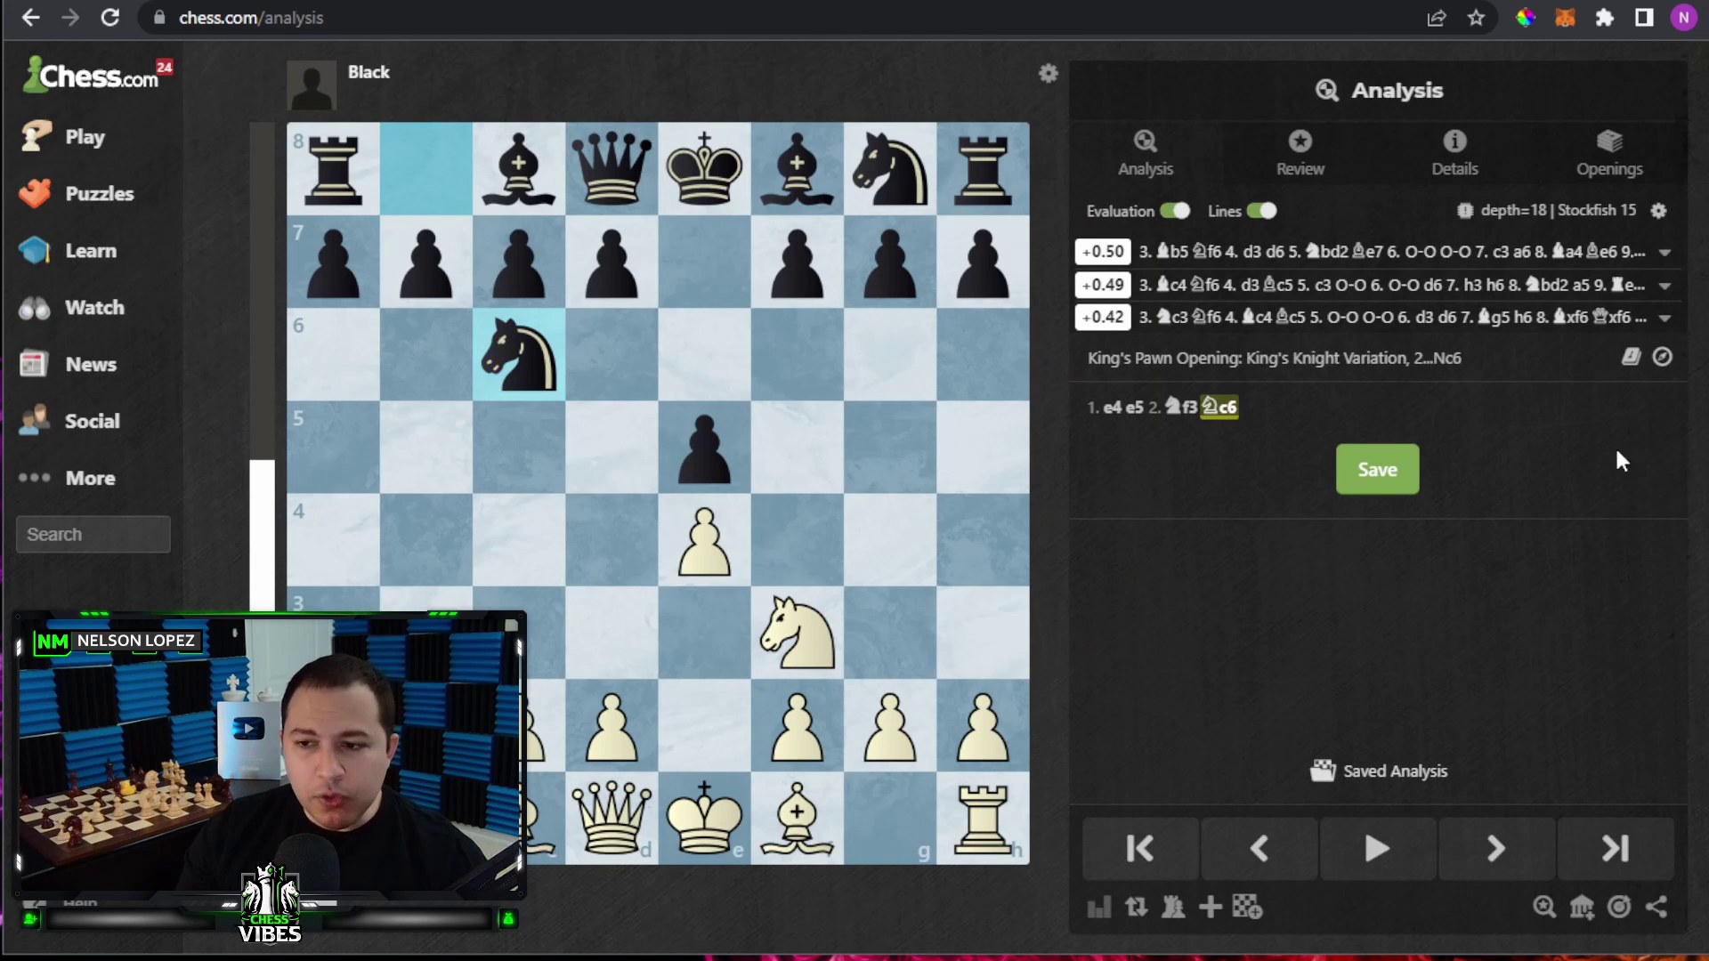
pyautogui.click(1171, 912)
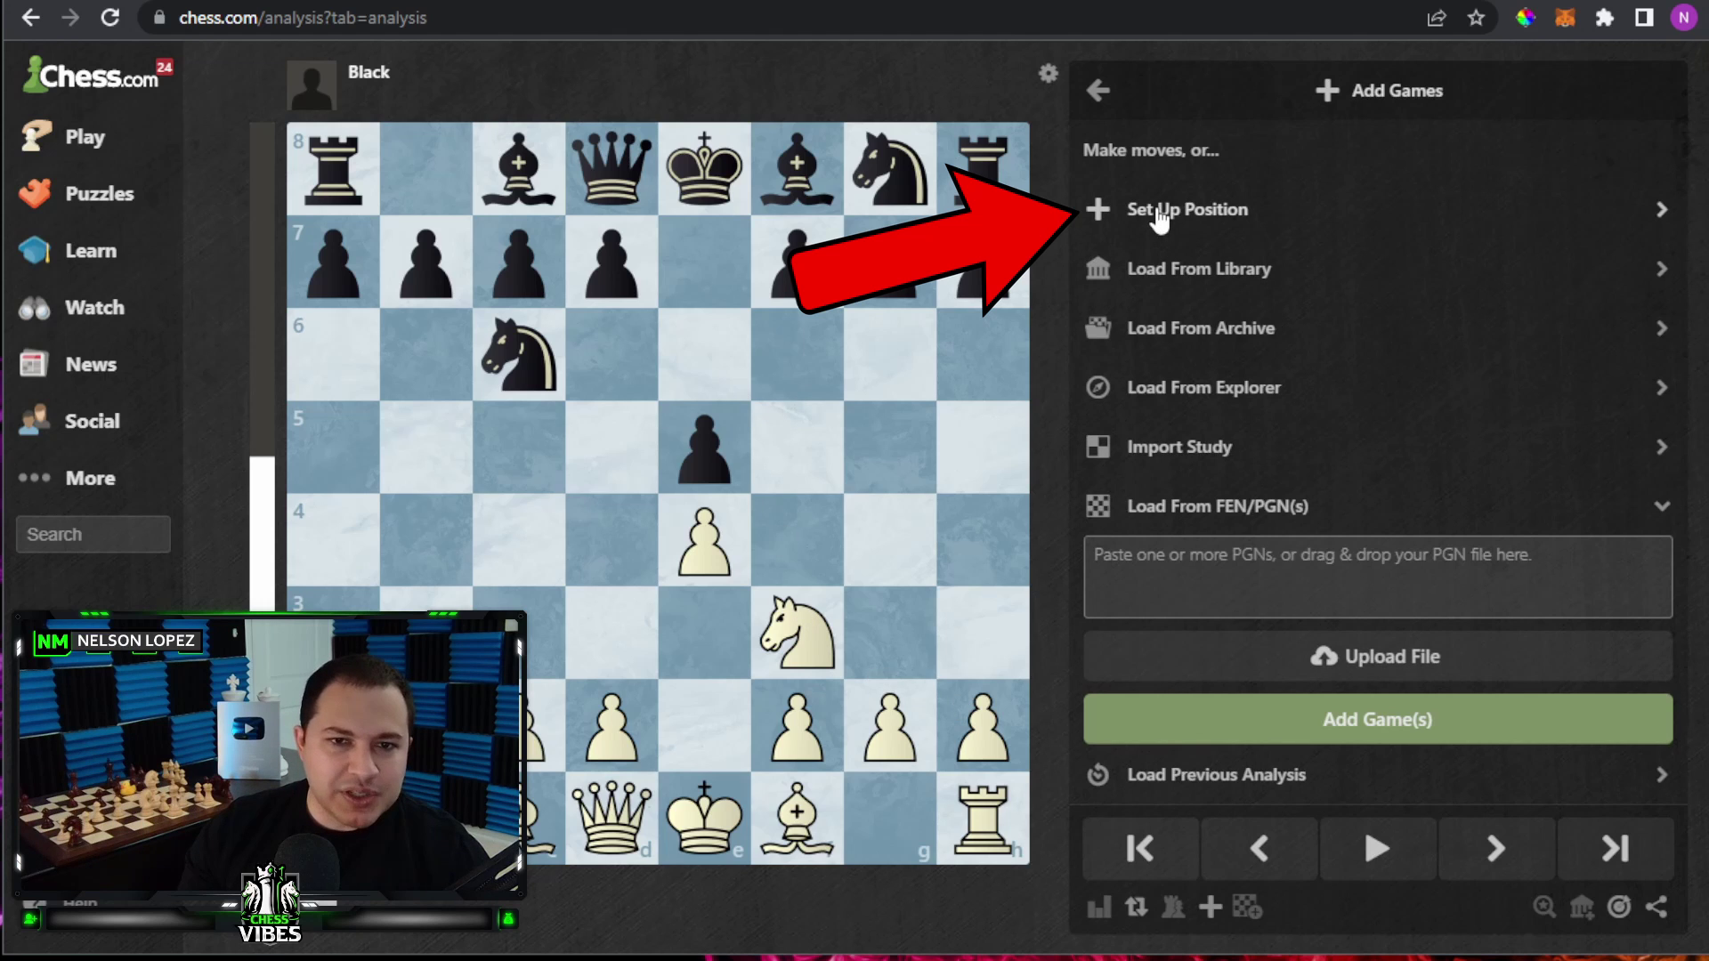
# In Setup Position, add a white bishop f4, pawn f5, knight g5, then reset the board
pyautogui.click(1158, 217)
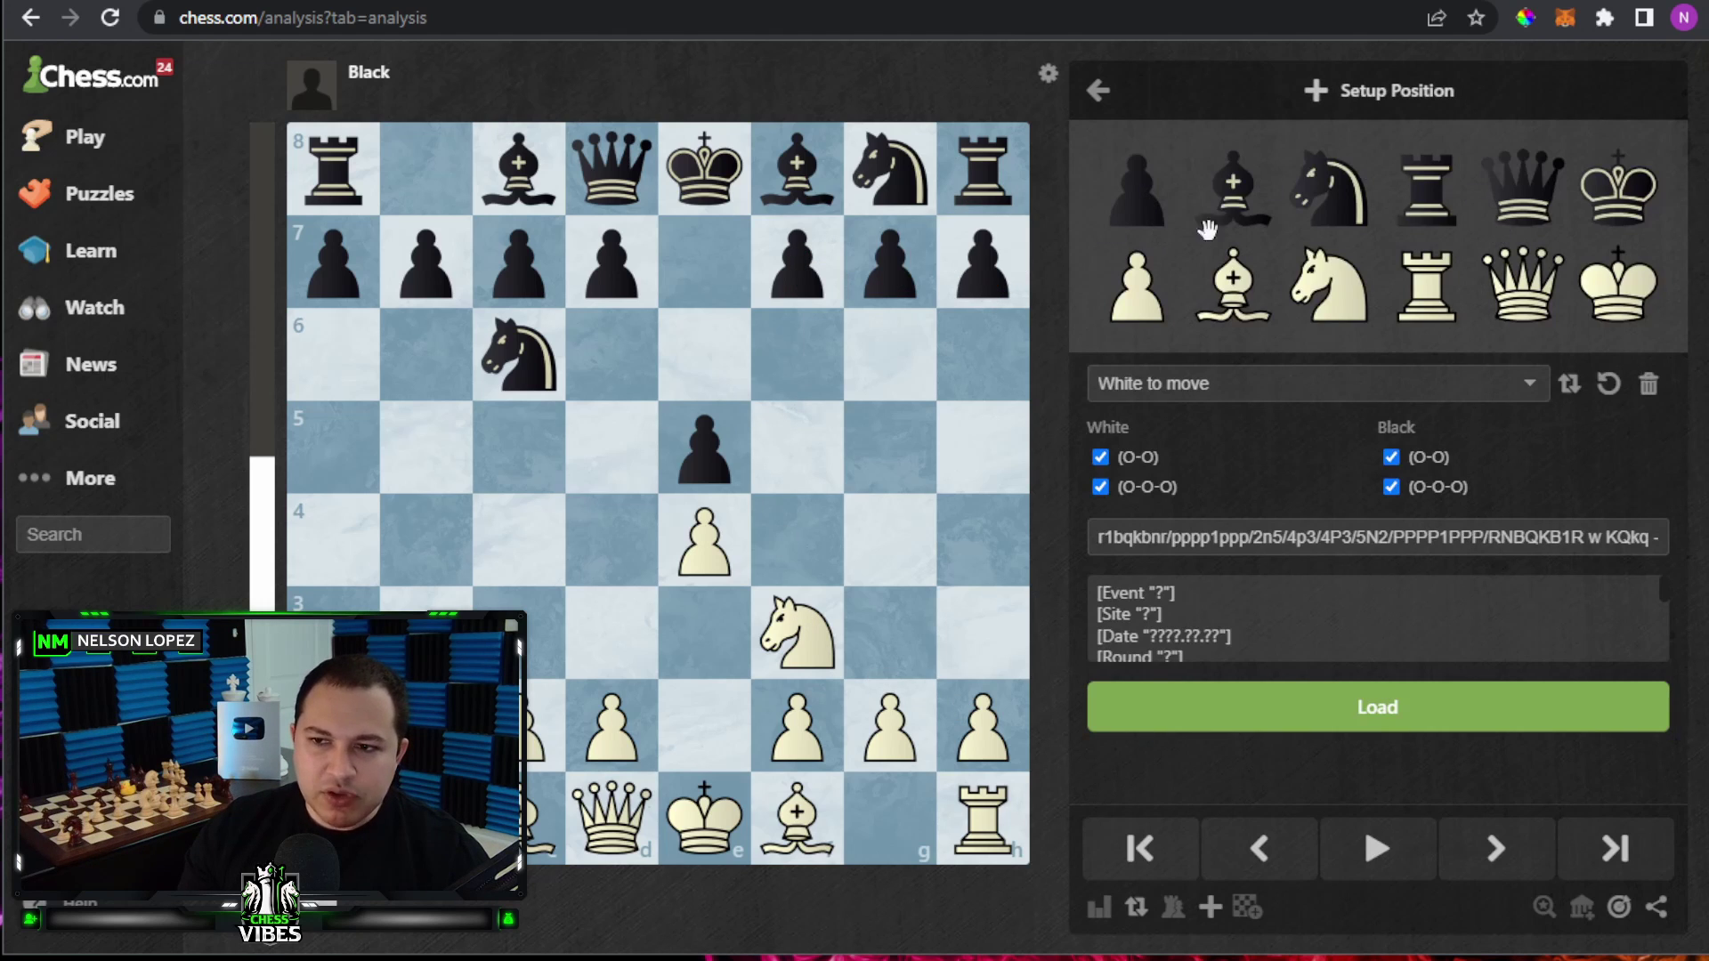
pyautogui.moveTo(1232, 283); pyautogui.dragTo(788, 534)
pyautogui.moveTo(1145, 297); pyautogui.dragTo(796, 450)
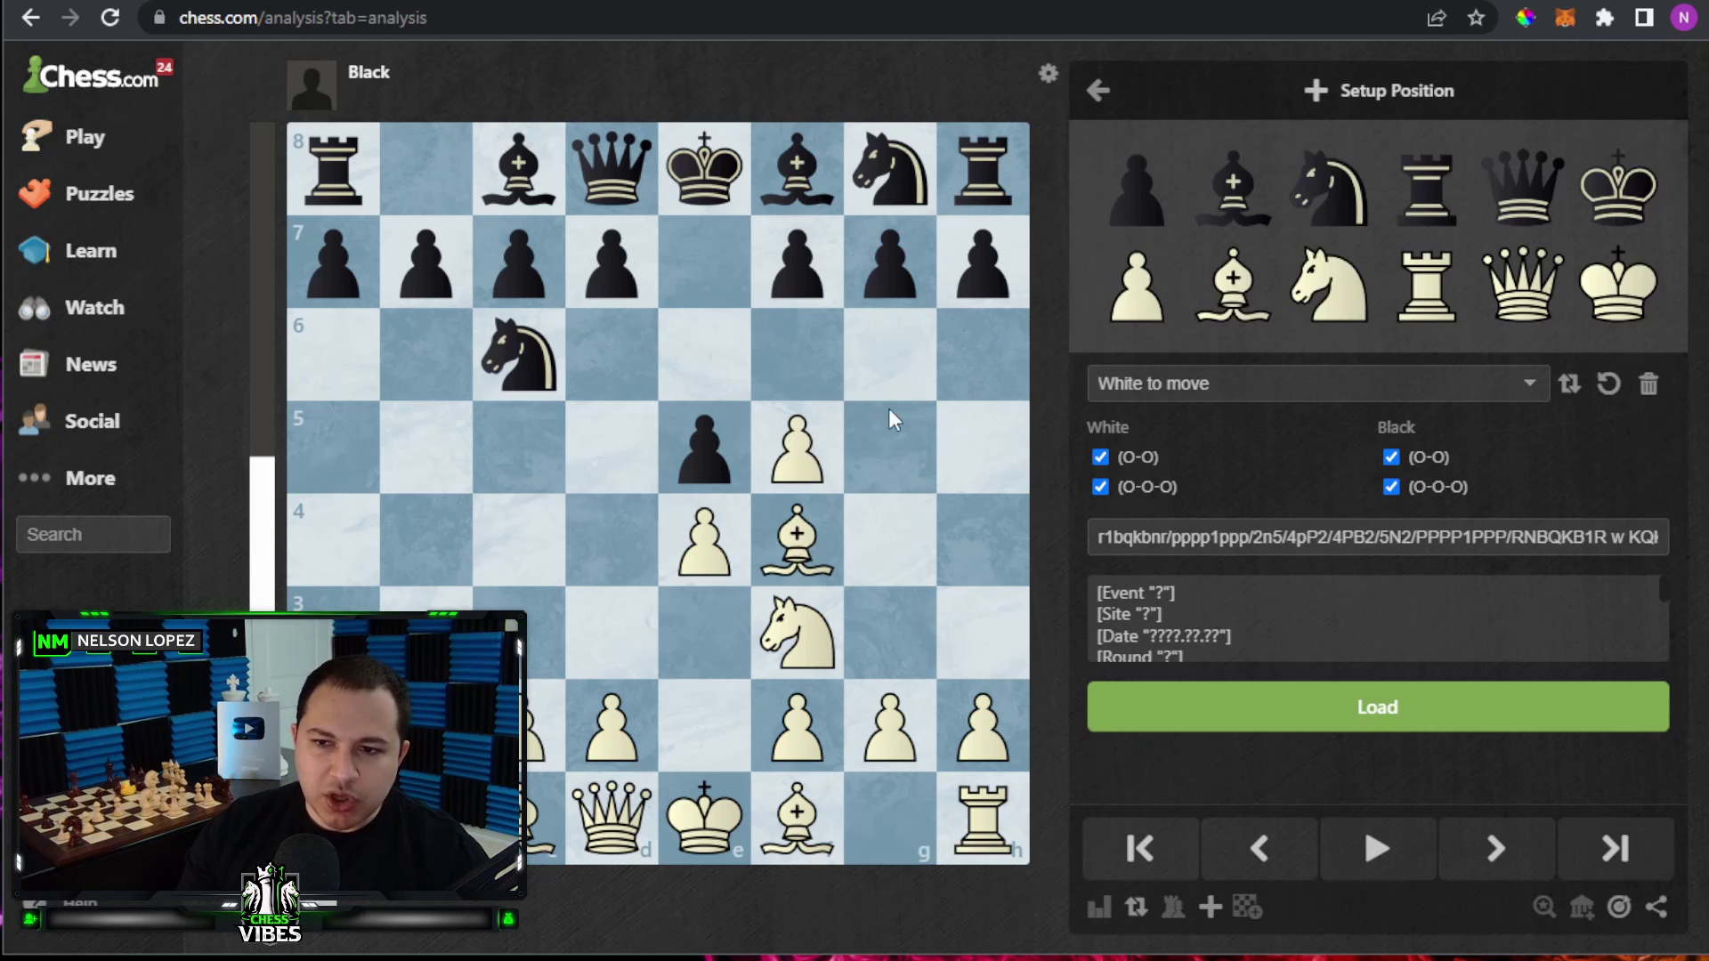
pyautogui.moveTo(1329, 287); pyautogui.dragTo(896, 458)
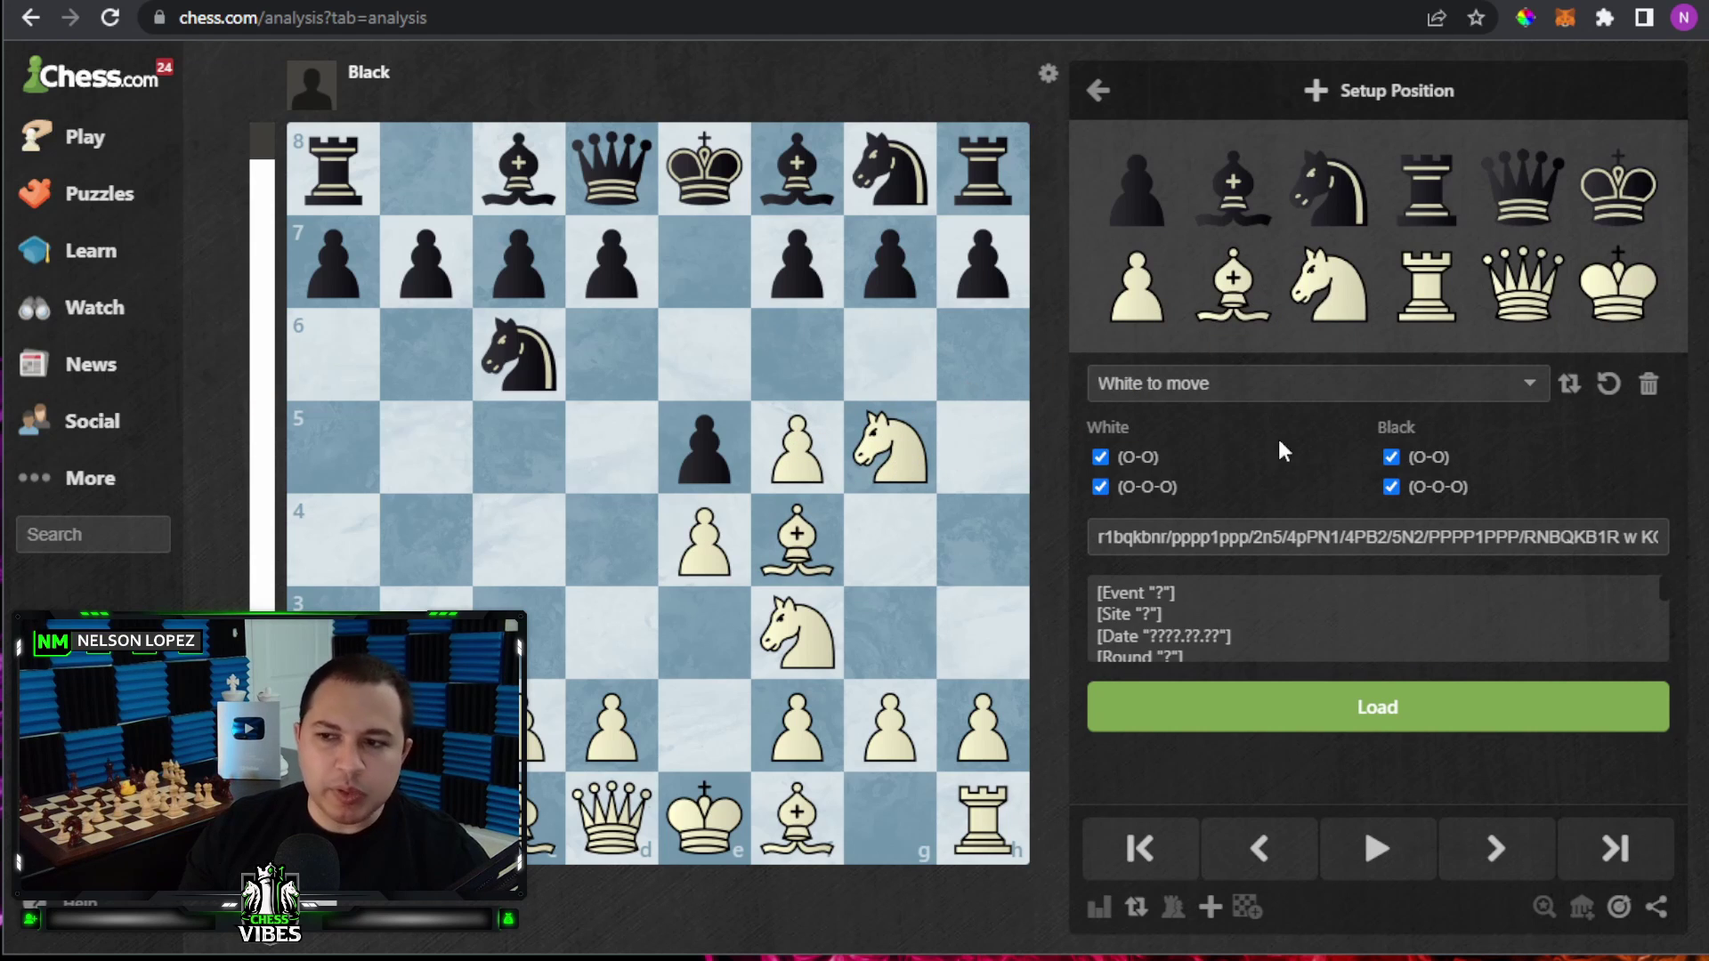
pyautogui.click(1609, 390)
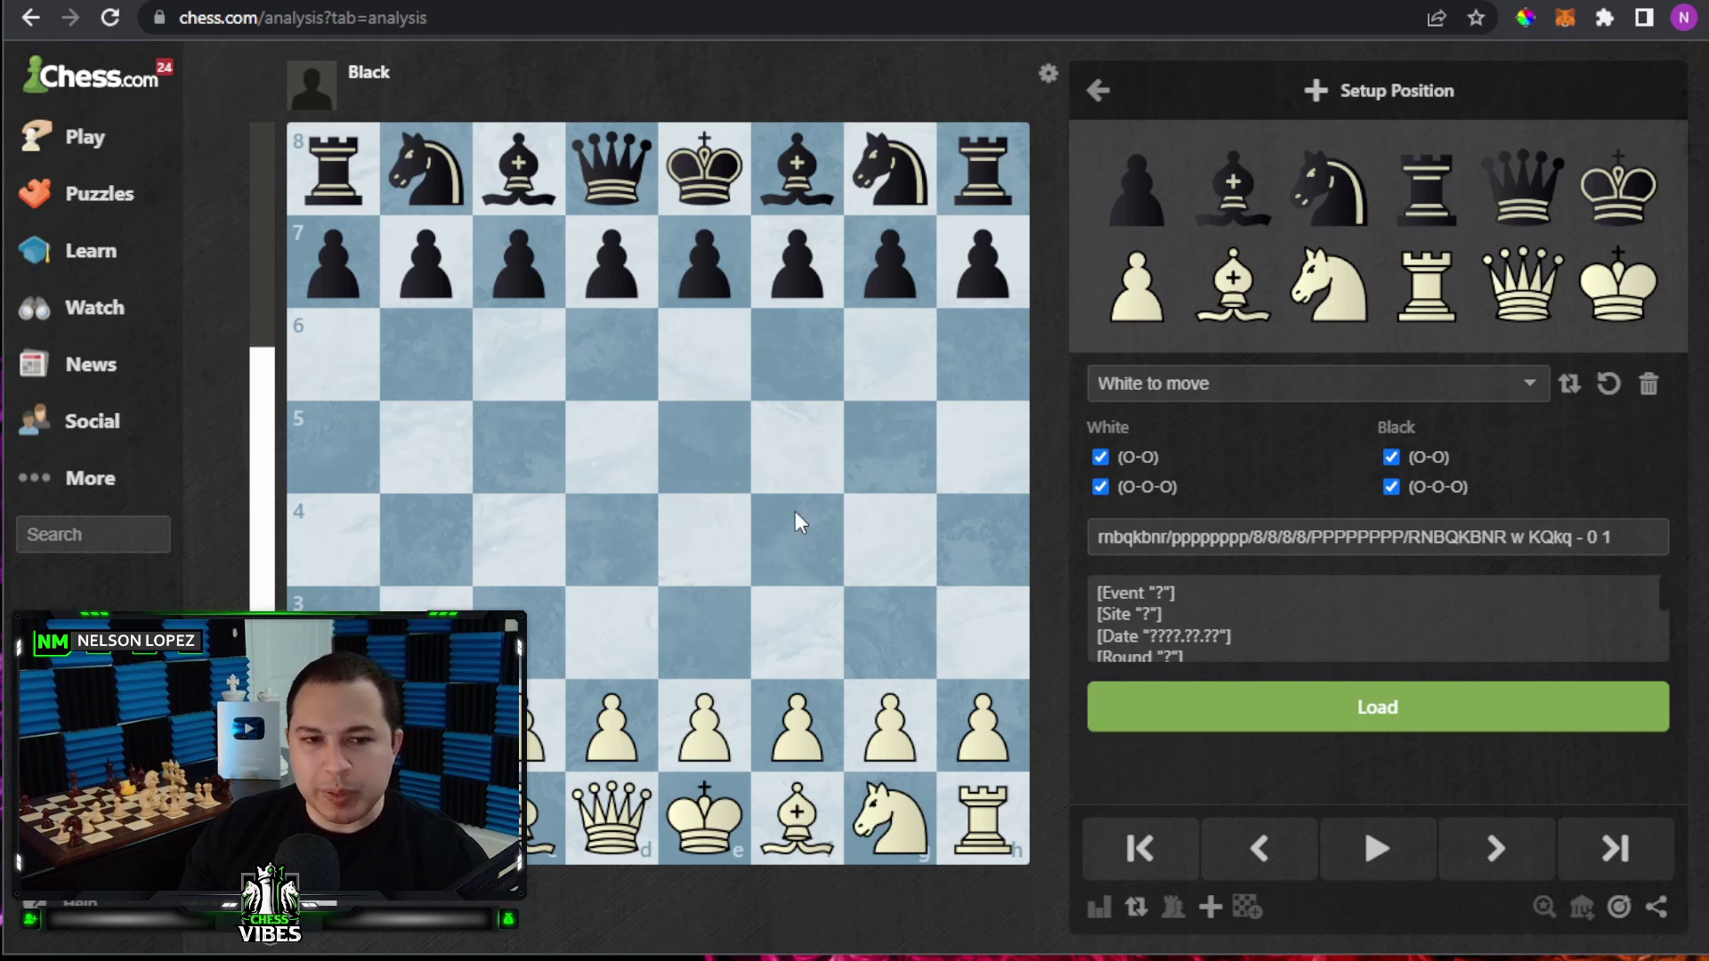
# Set up white king f4, pawn f5, black king f7, White to move, and load it
pyautogui.click(1649, 389)
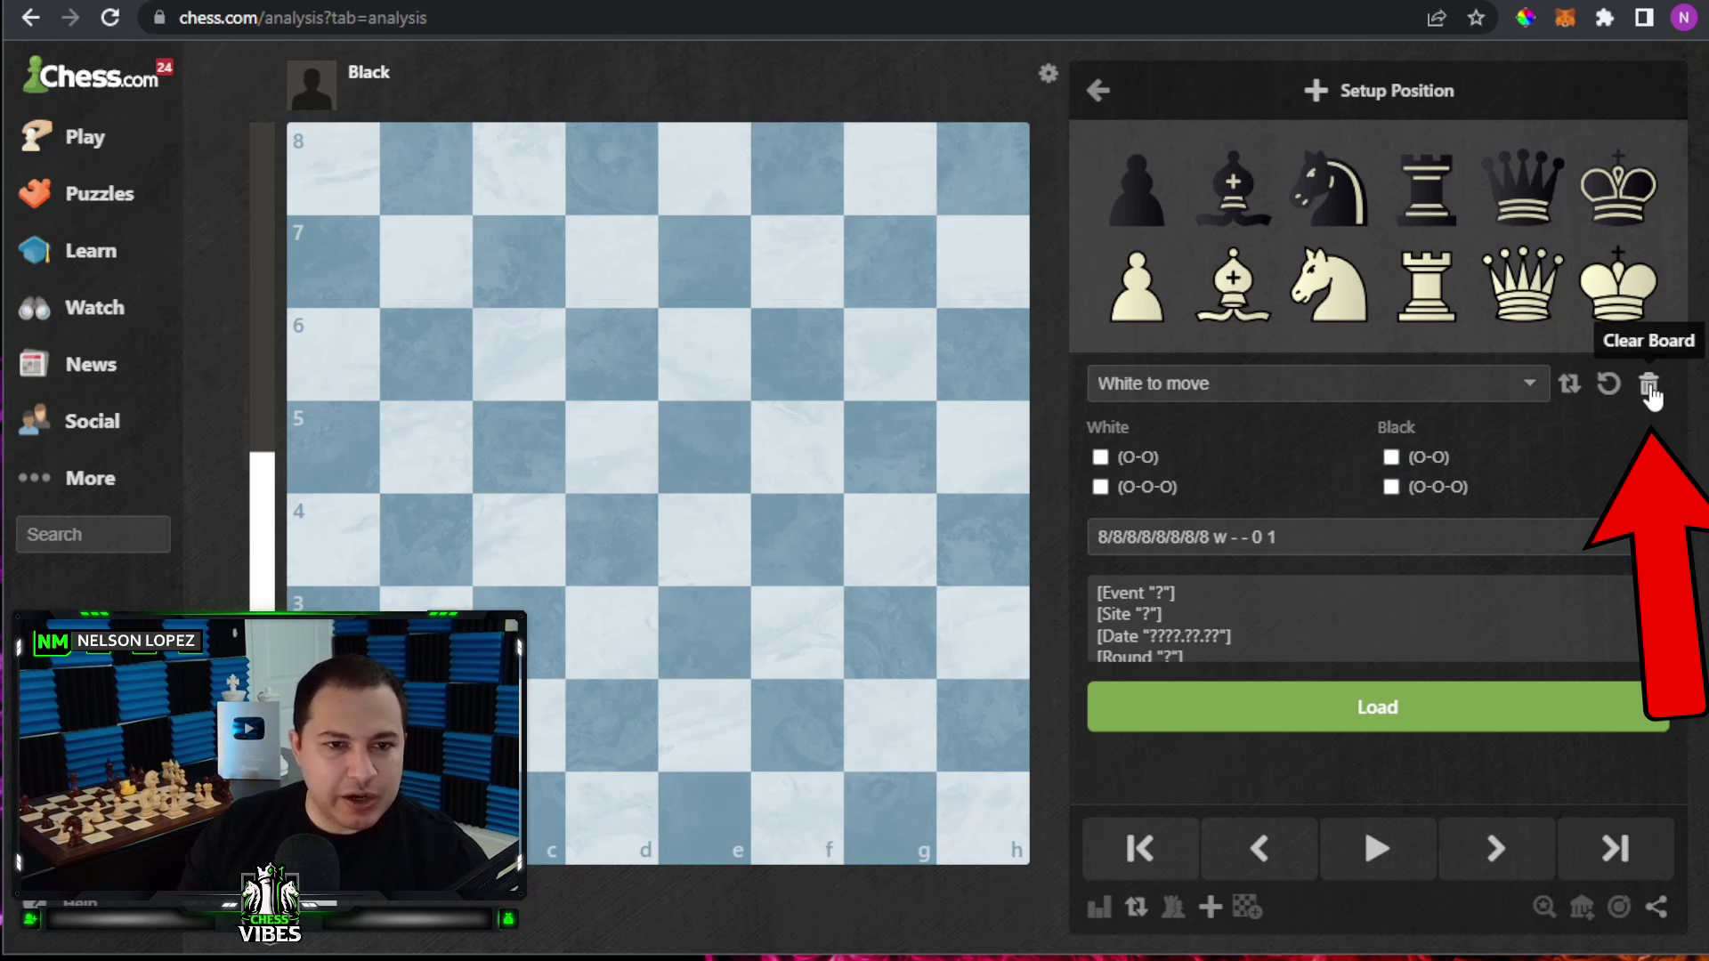
pyautogui.moveTo(1624, 293); pyautogui.dragTo(797, 538)
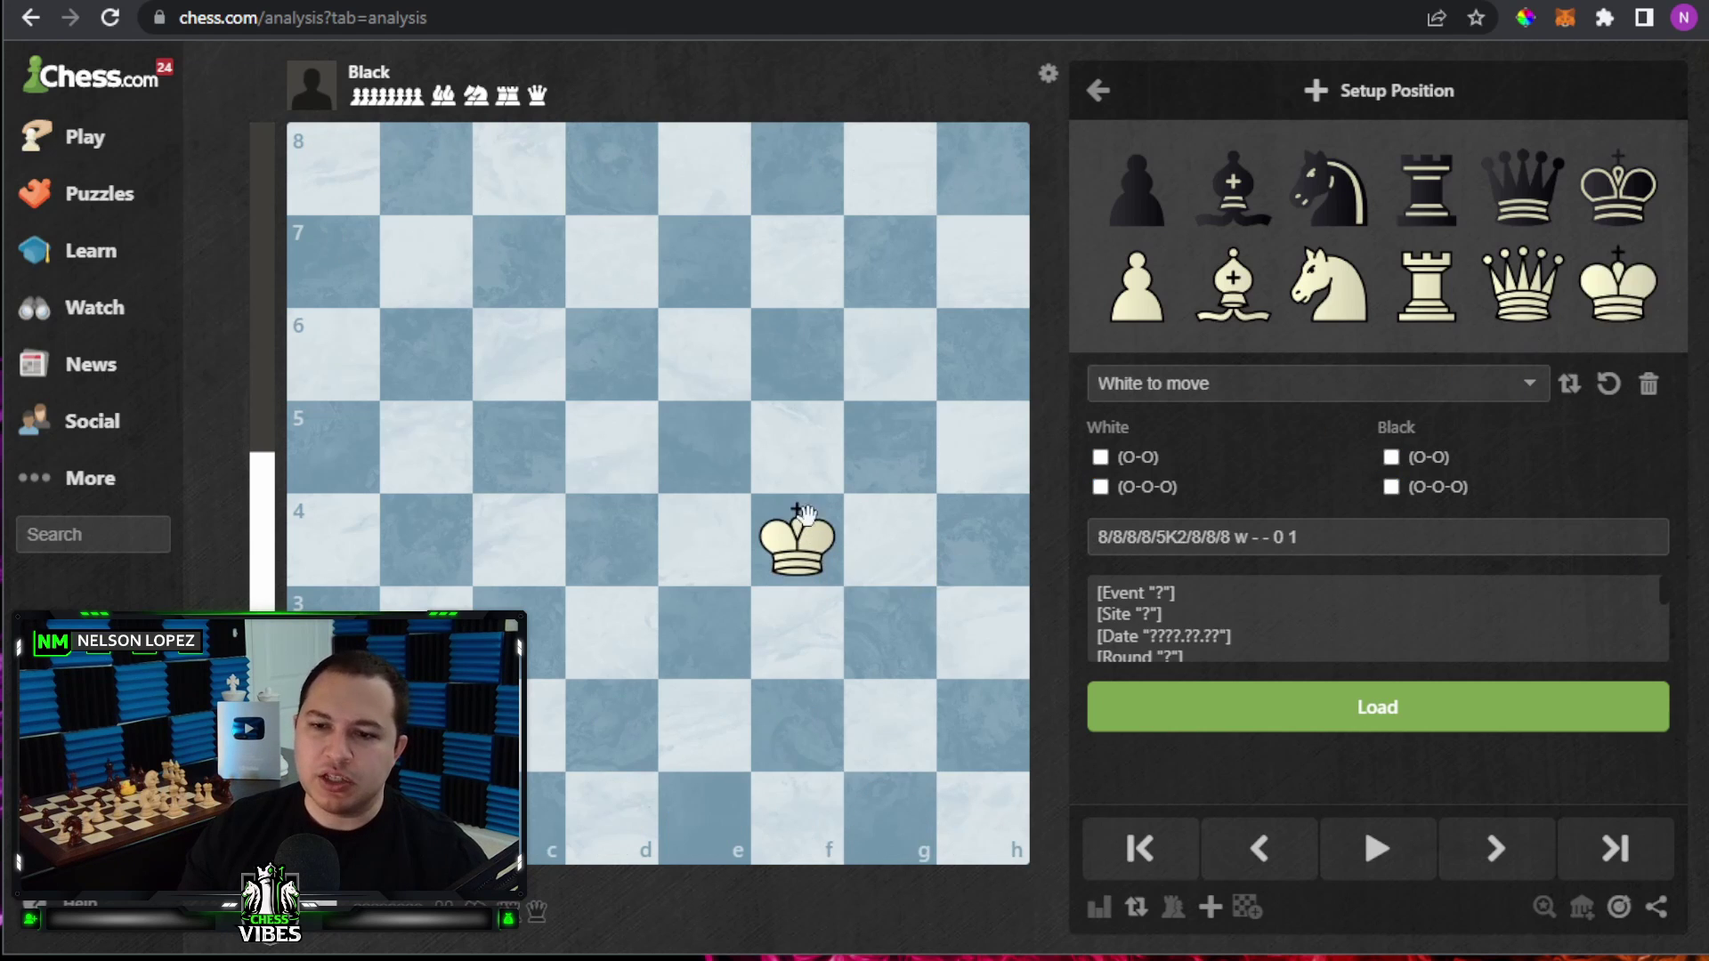
pyautogui.moveTo(1136, 285); pyautogui.dragTo(796, 450)
pyautogui.moveTo(1599, 200); pyautogui.dragTo(797, 262)
pyautogui.click(799, 331)
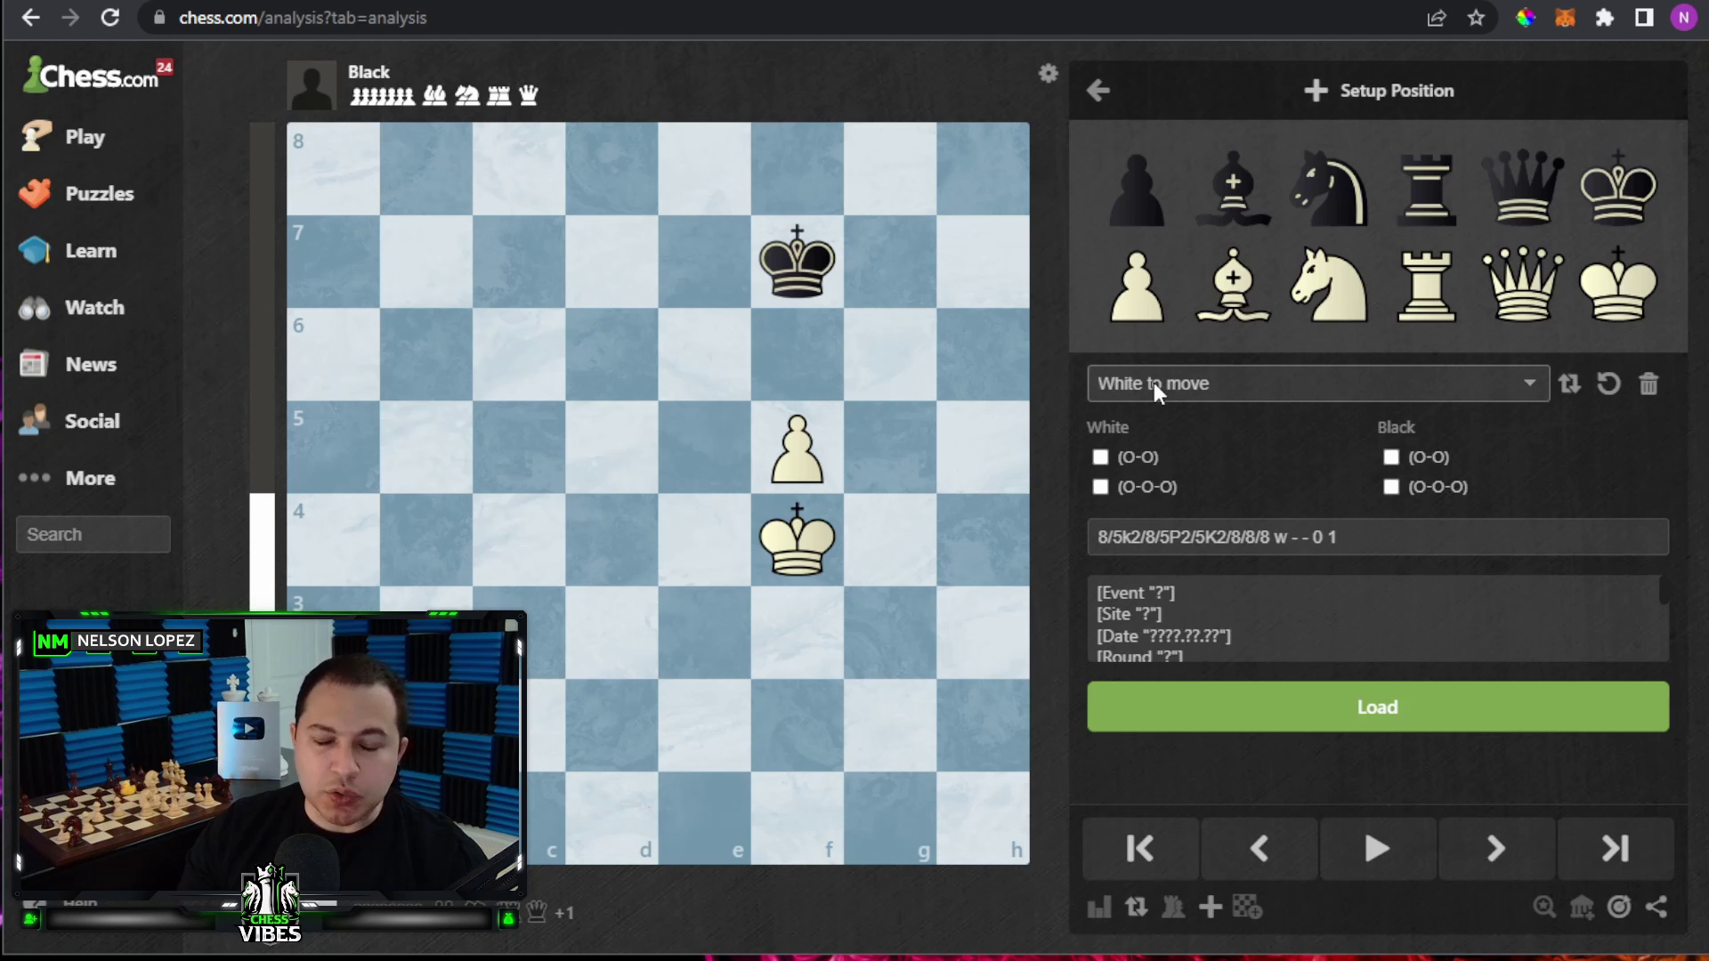
pyautogui.click(1189, 387)
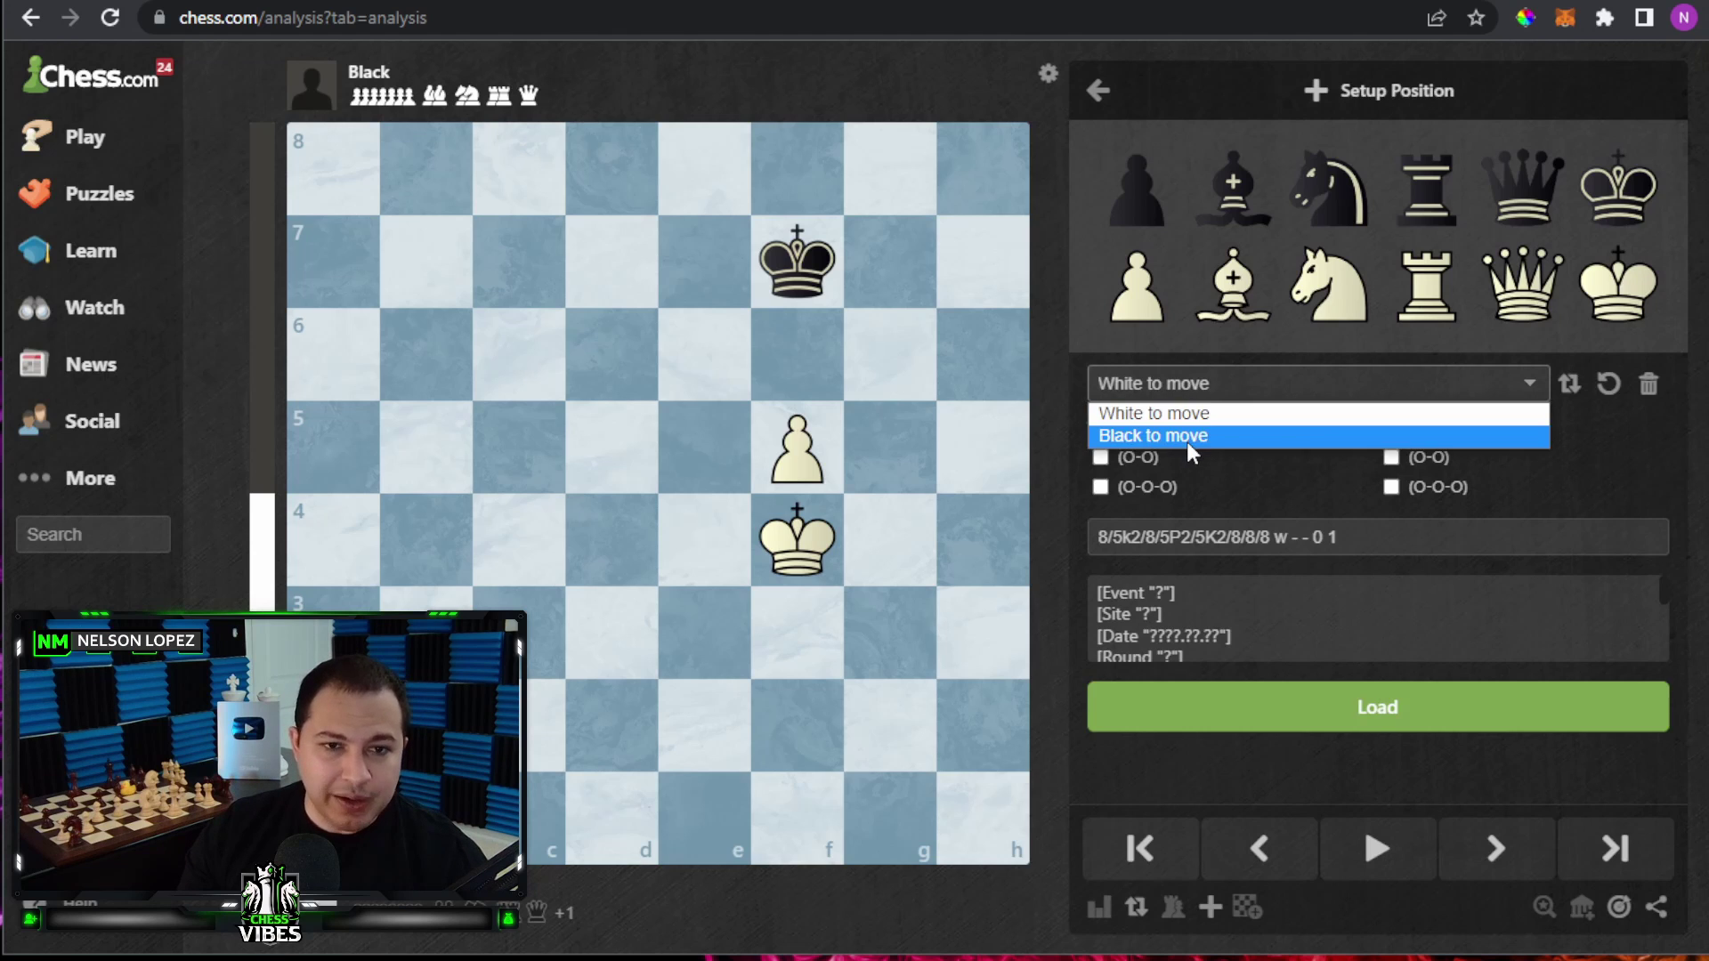
pyautogui.click(1218, 413)
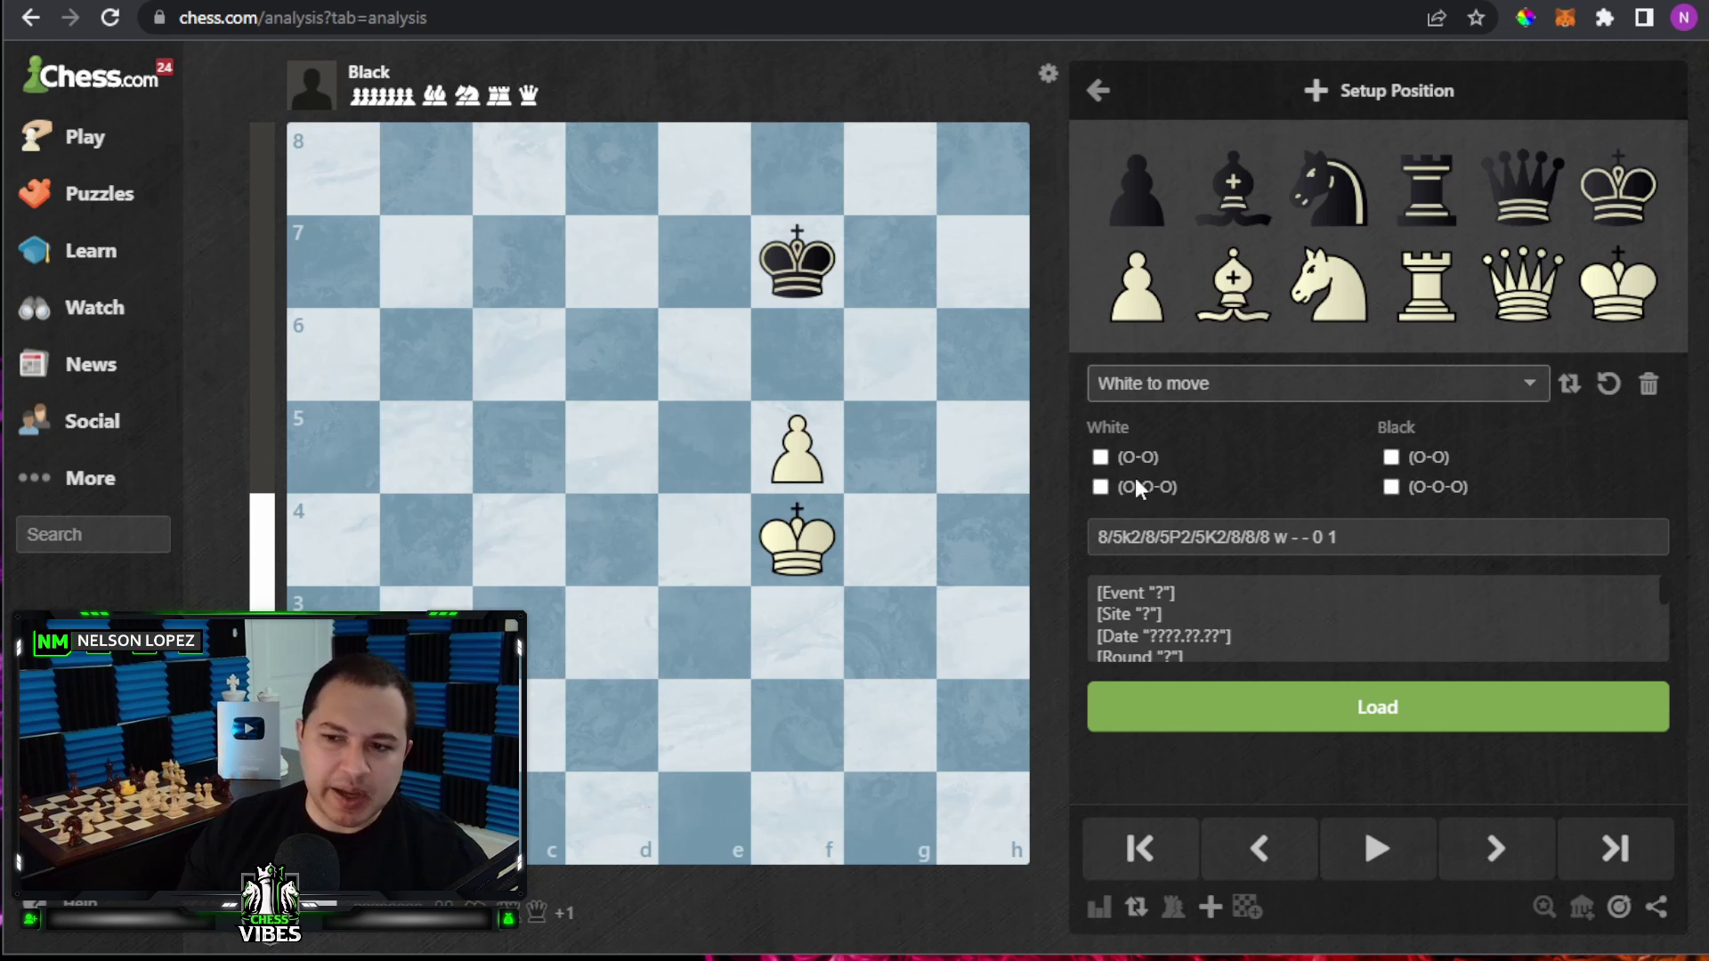
pyautogui.click(1381, 717)
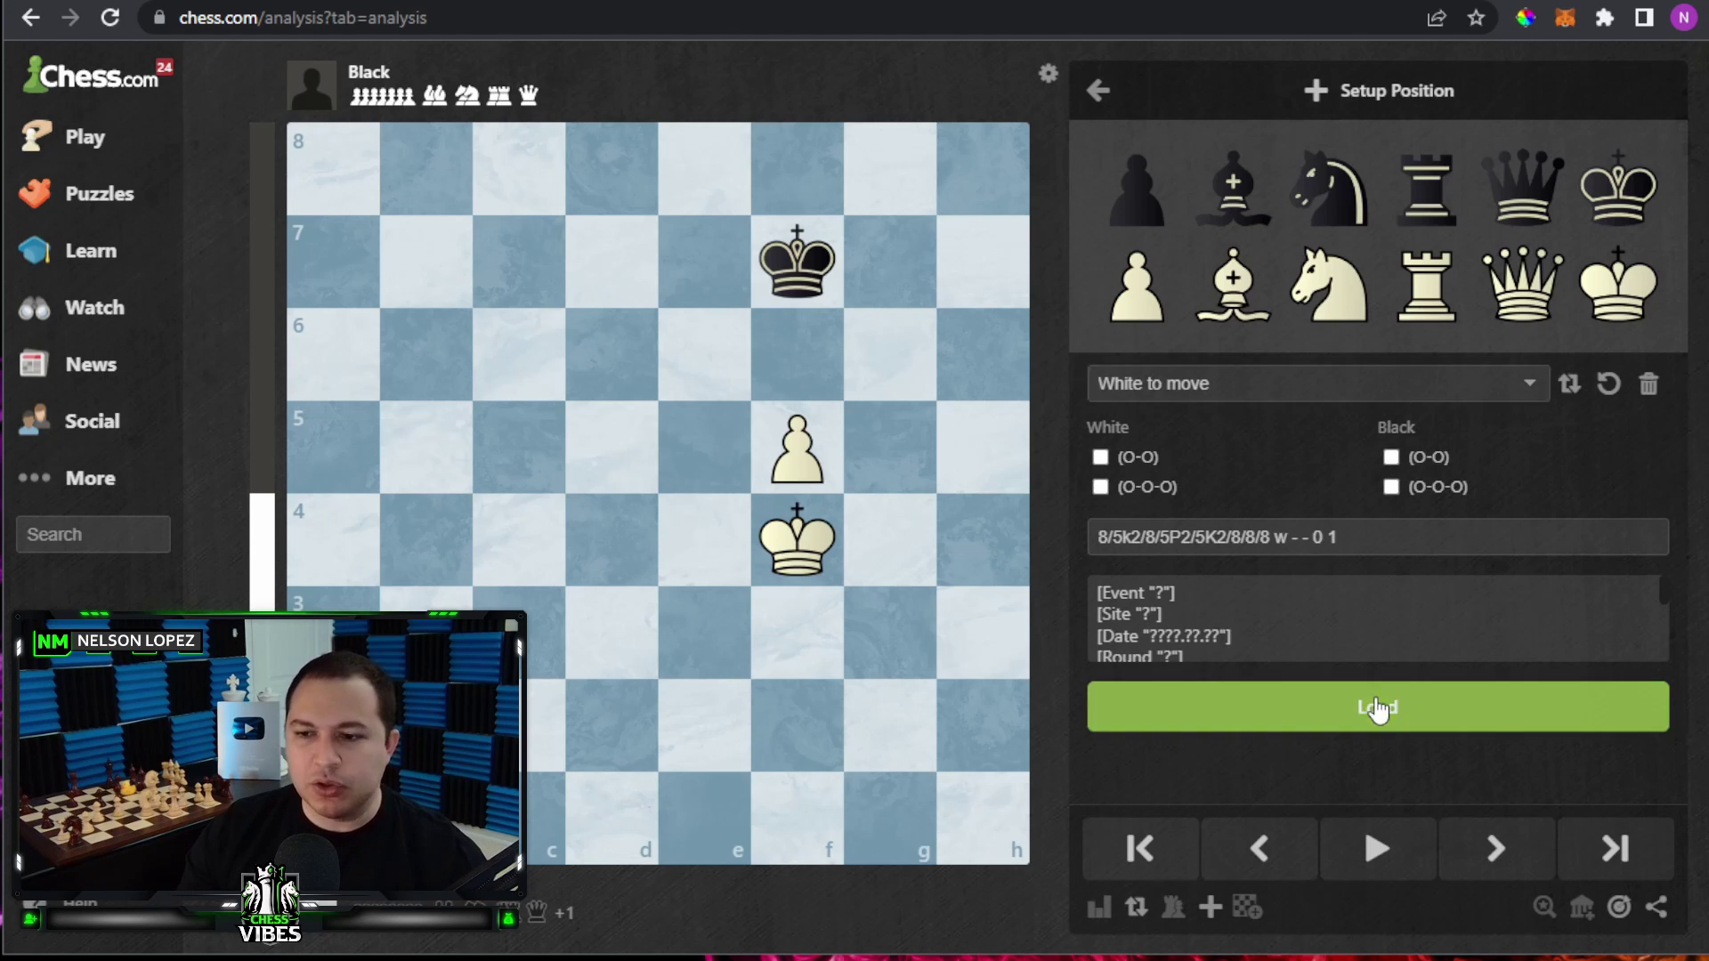
# Play 1. Ke5 Ke7 and sketch the black king's routes to e6 and f6
pyautogui.click(796, 538)
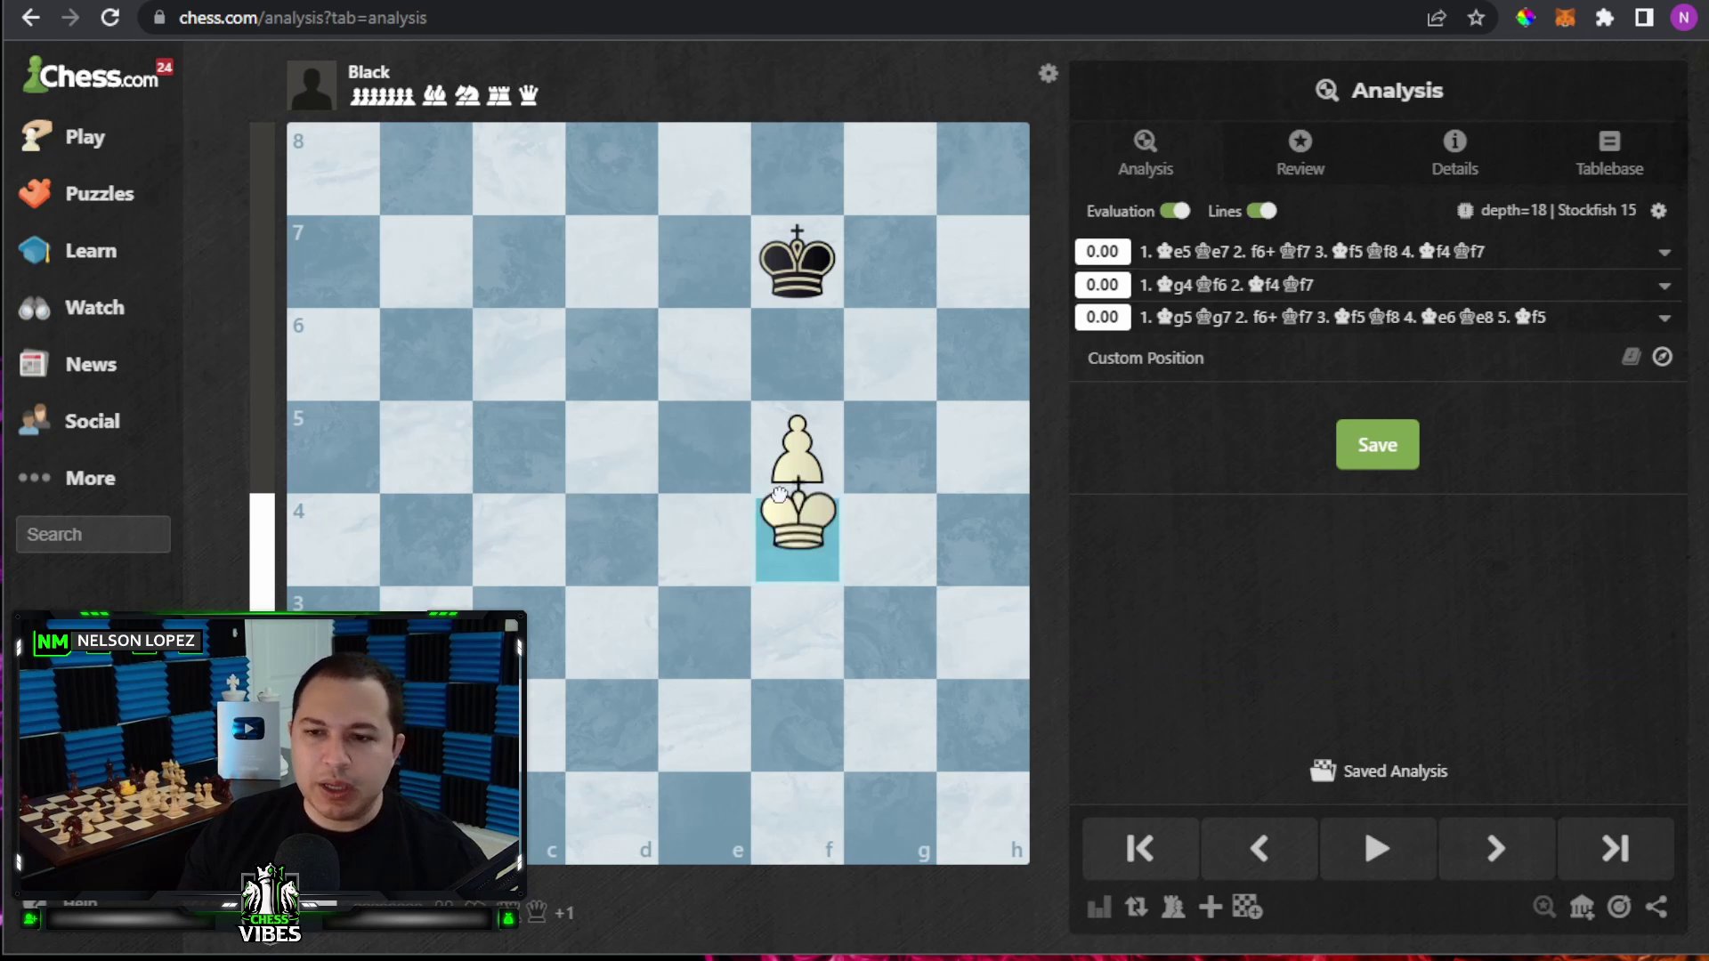
pyautogui.click(703, 445)
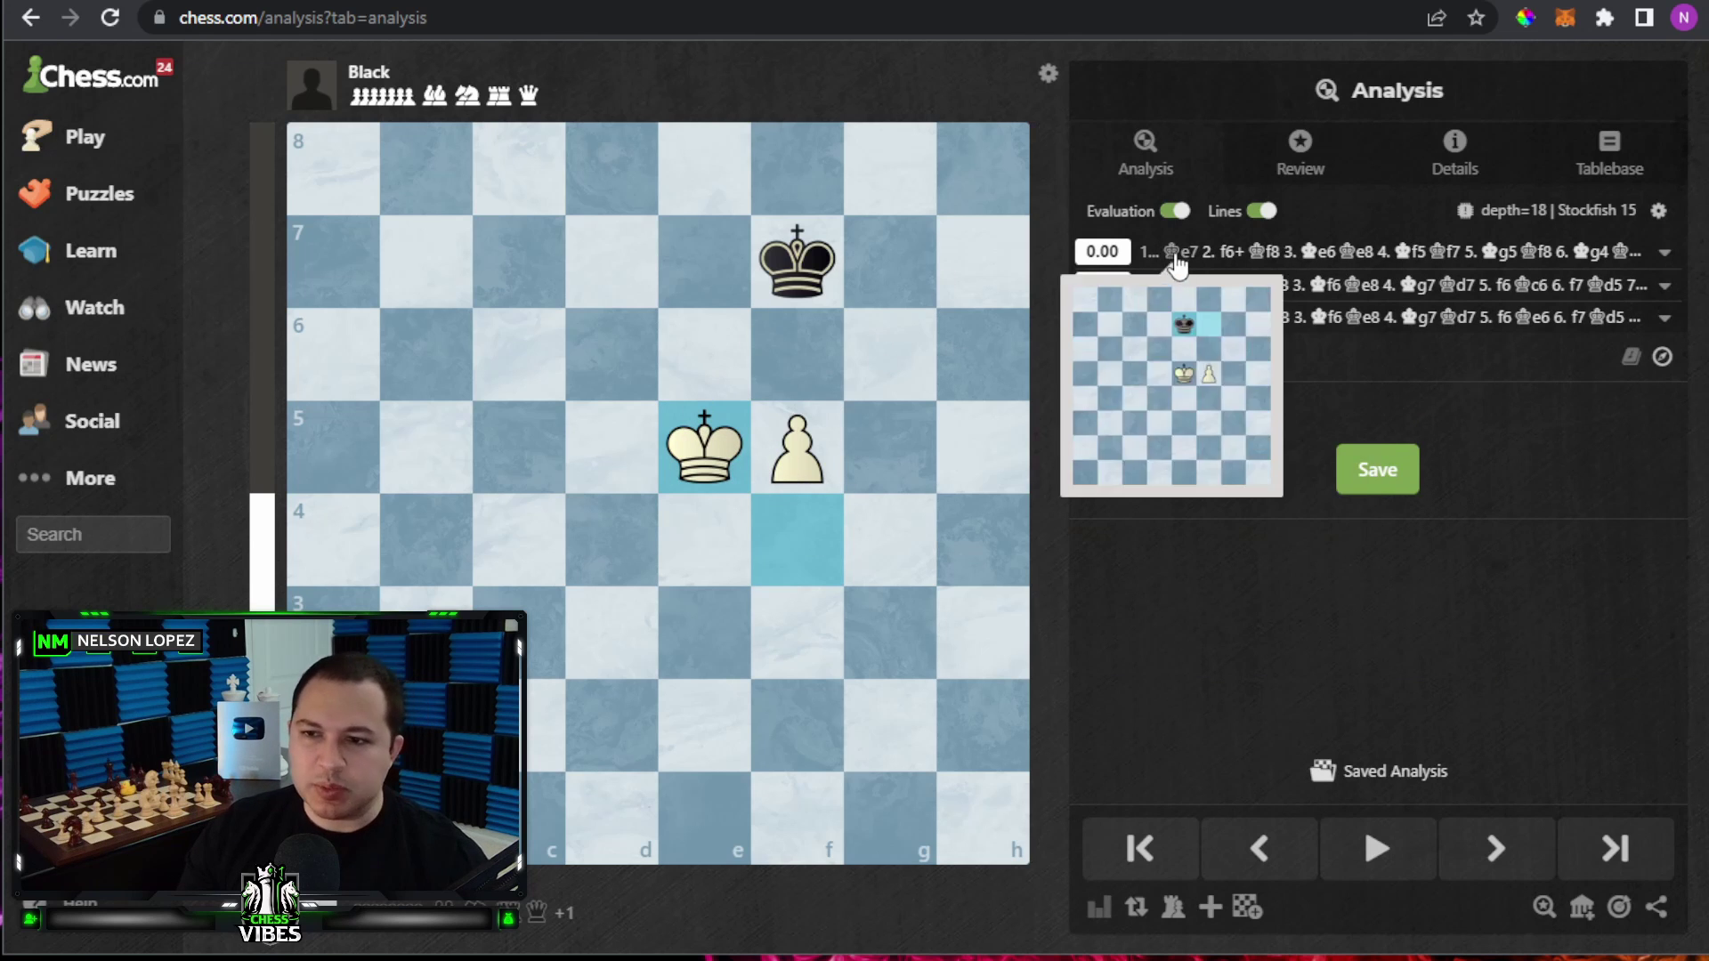
pyautogui.moveTo(1189, 260)
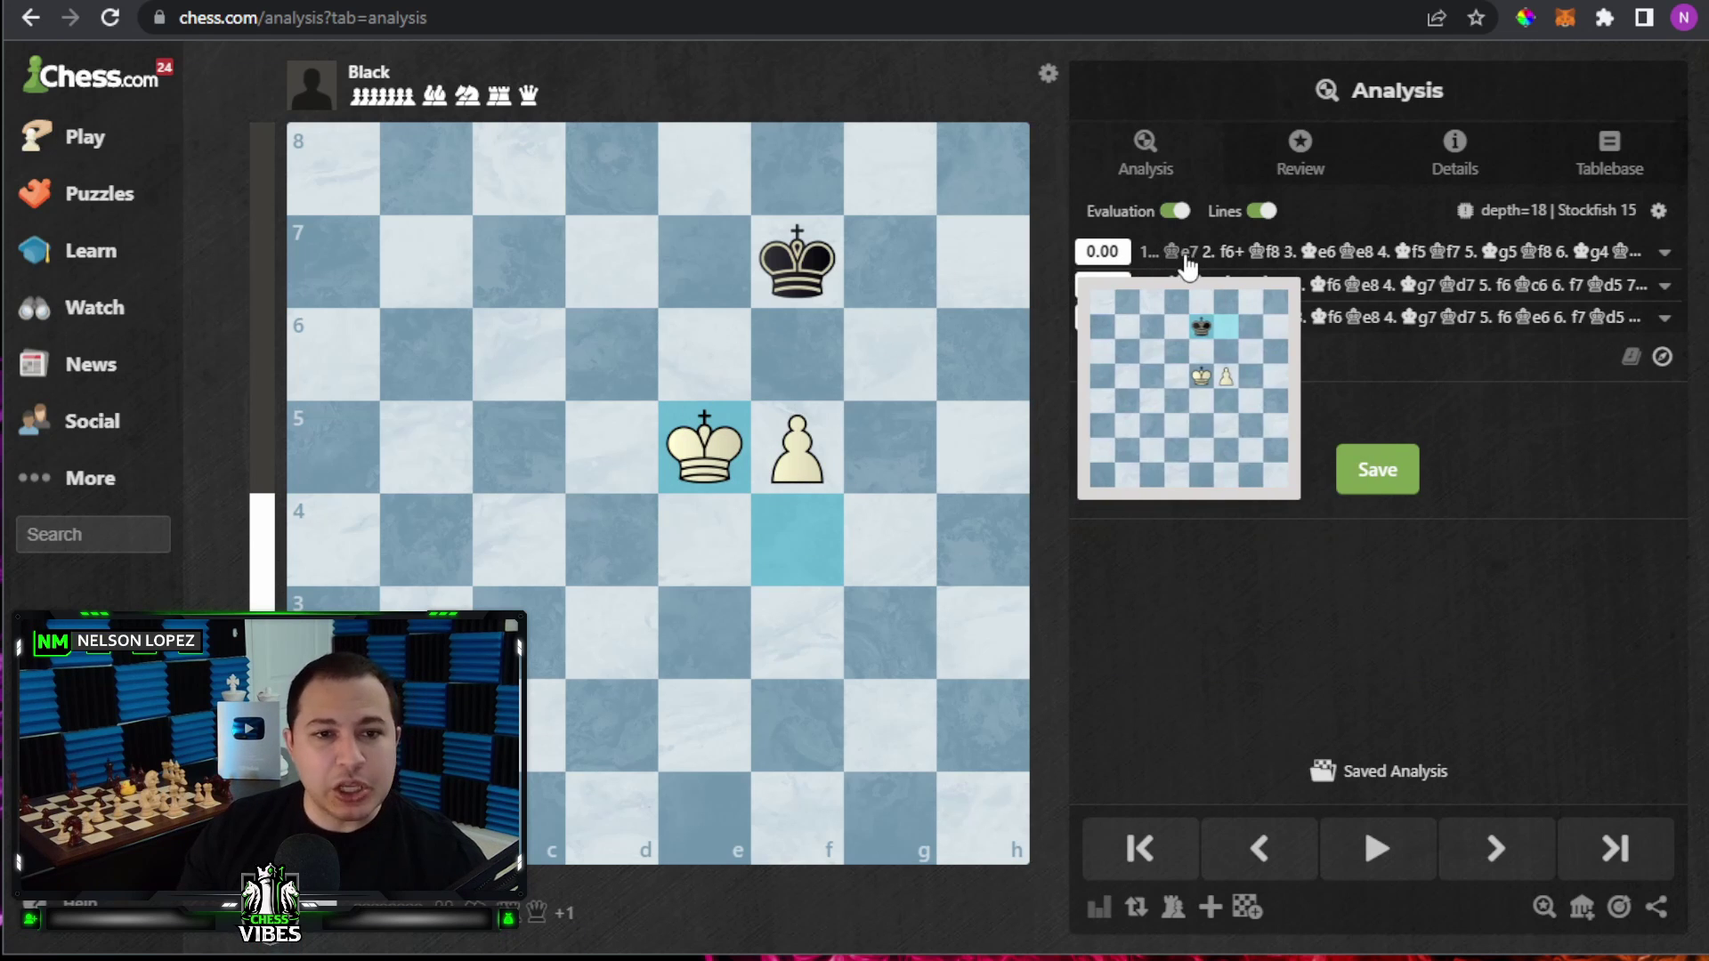
pyautogui.moveTo(801, 294); pyautogui.dragTo(704, 354)
pyautogui.moveTo(704, 261); pyautogui.dragTo(792, 363)
pyautogui.click(787, 349)
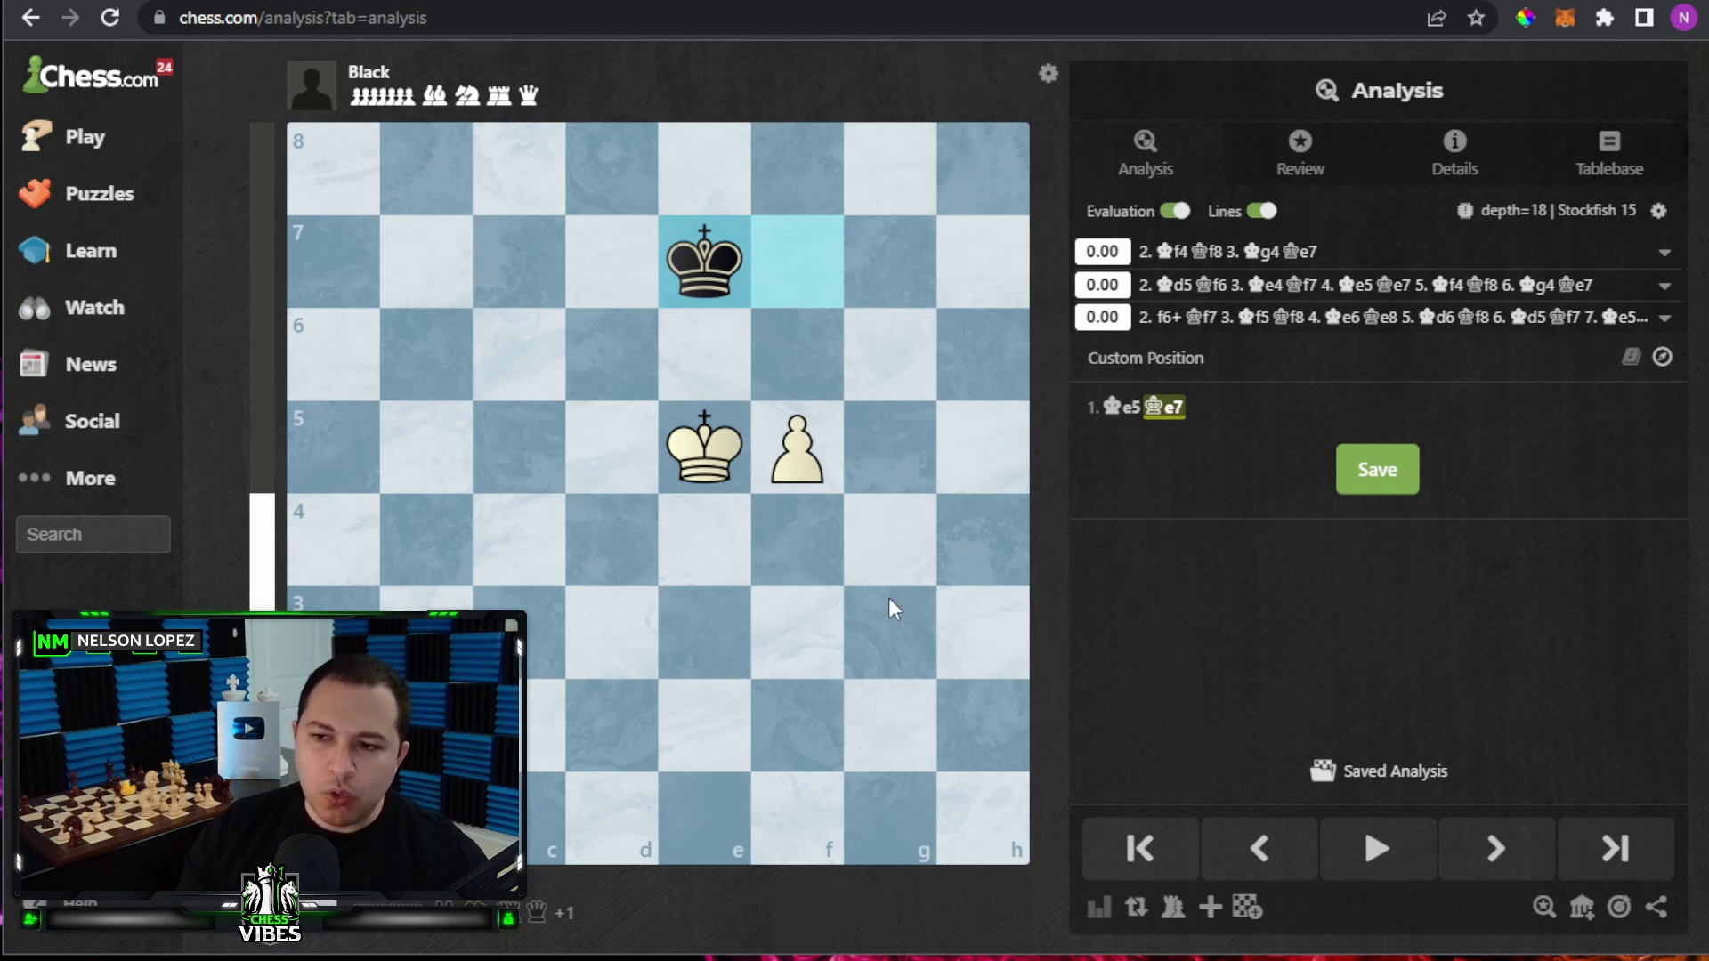
pyautogui.click(1175, 911)
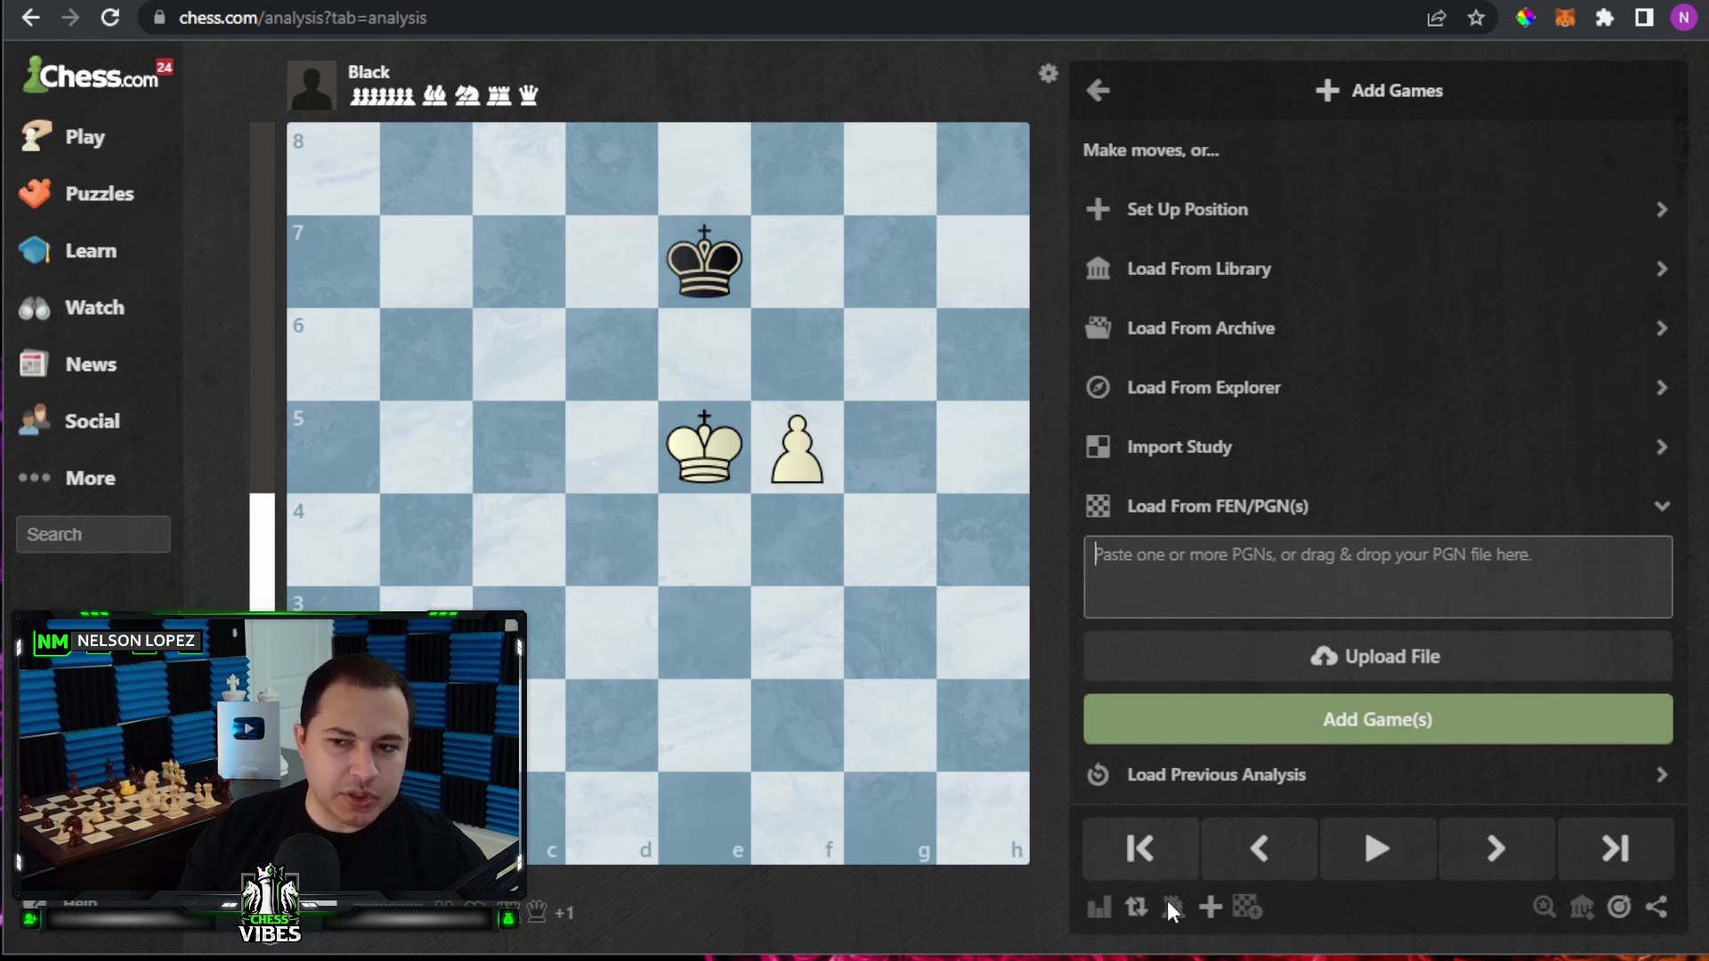
pyautogui.click(1160, 614)
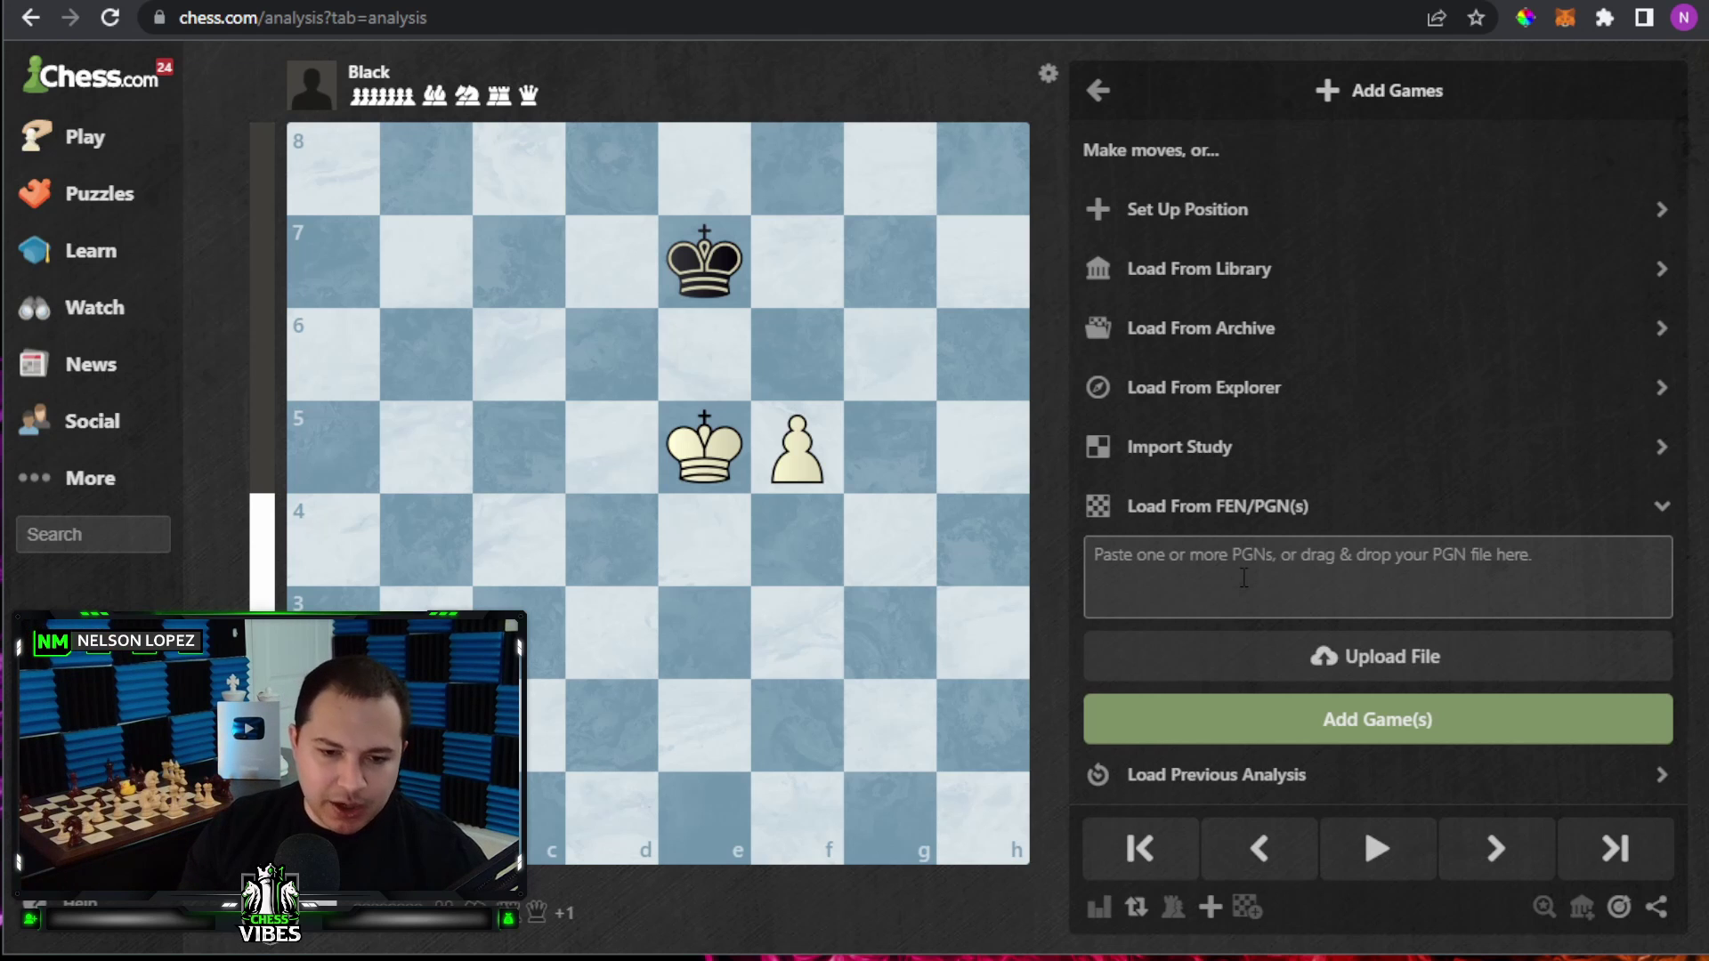
pyautogui.hotkey('alt', 'Tab')
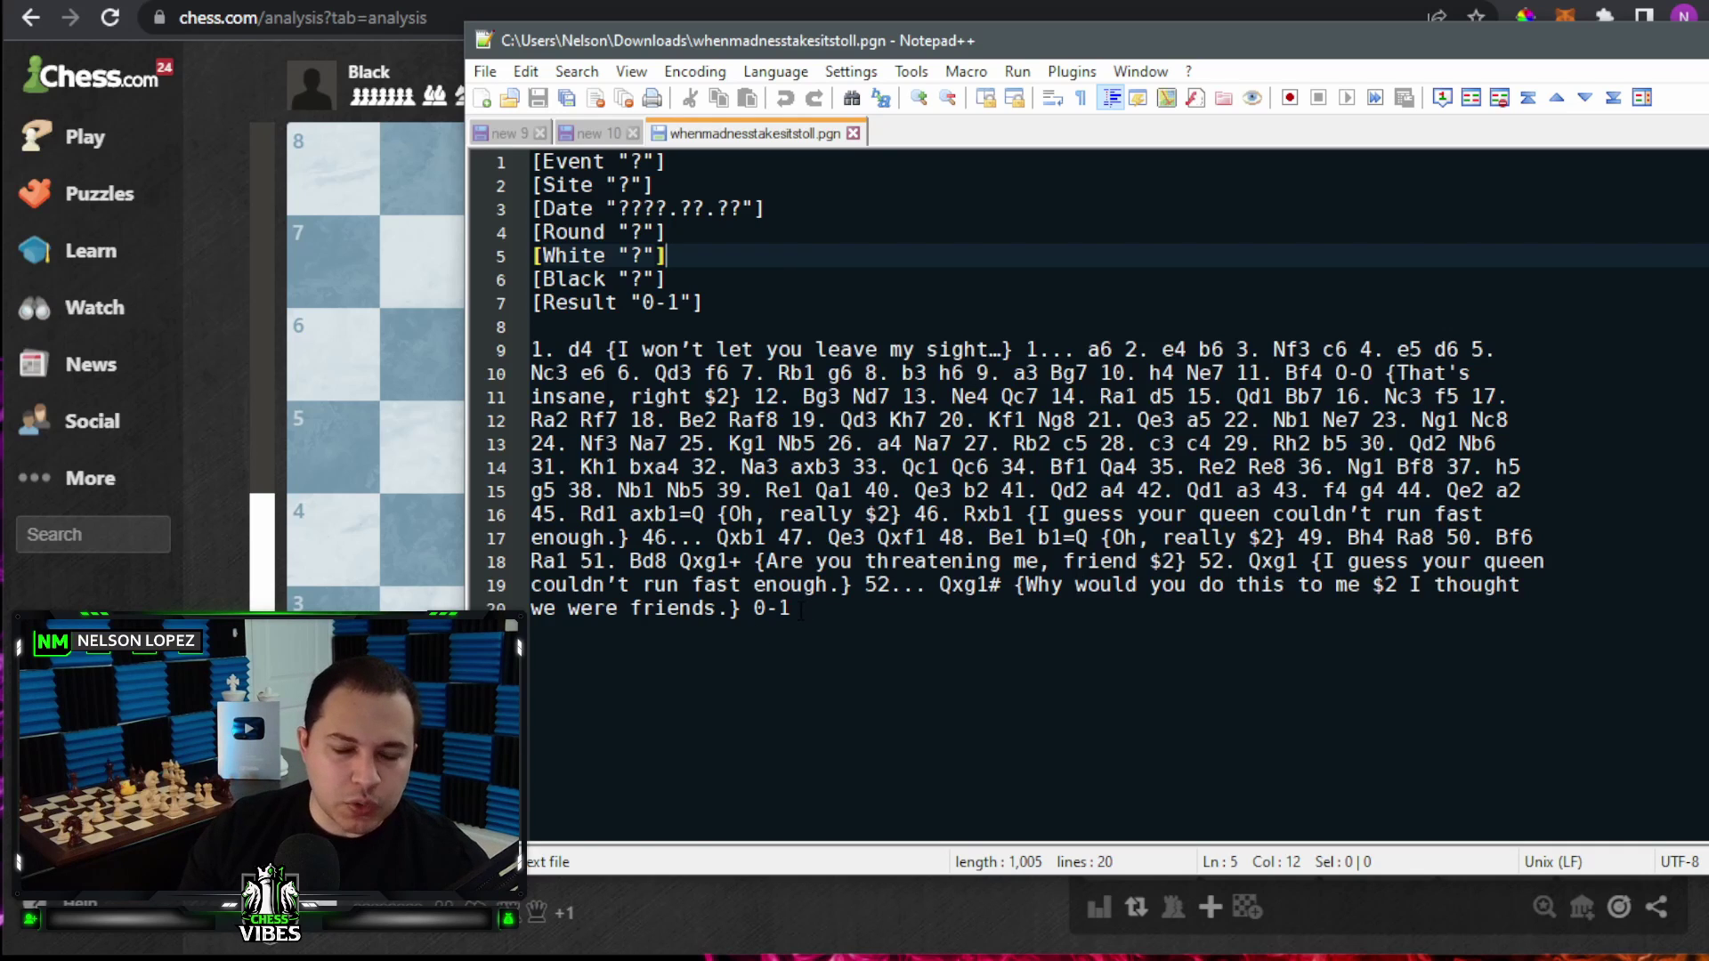
pyautogui.moveTo(801, 613); pyautogui.dragTo(531, 162)
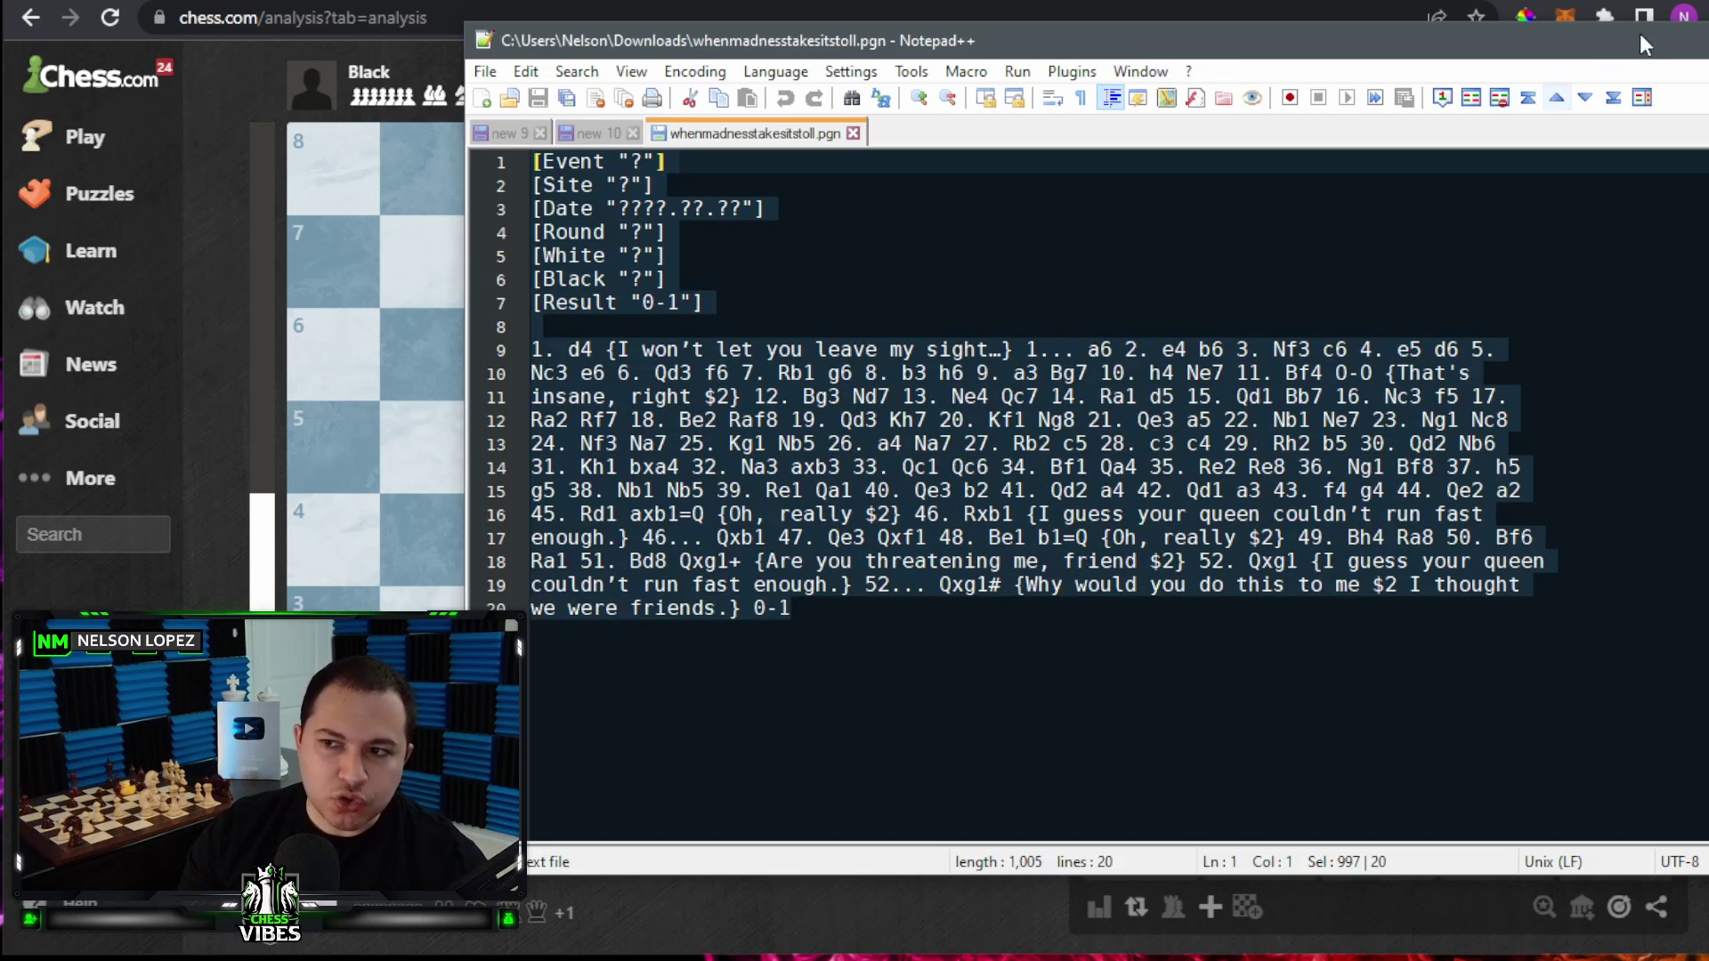
pyautogui.hotkey('alt', 'Tab')
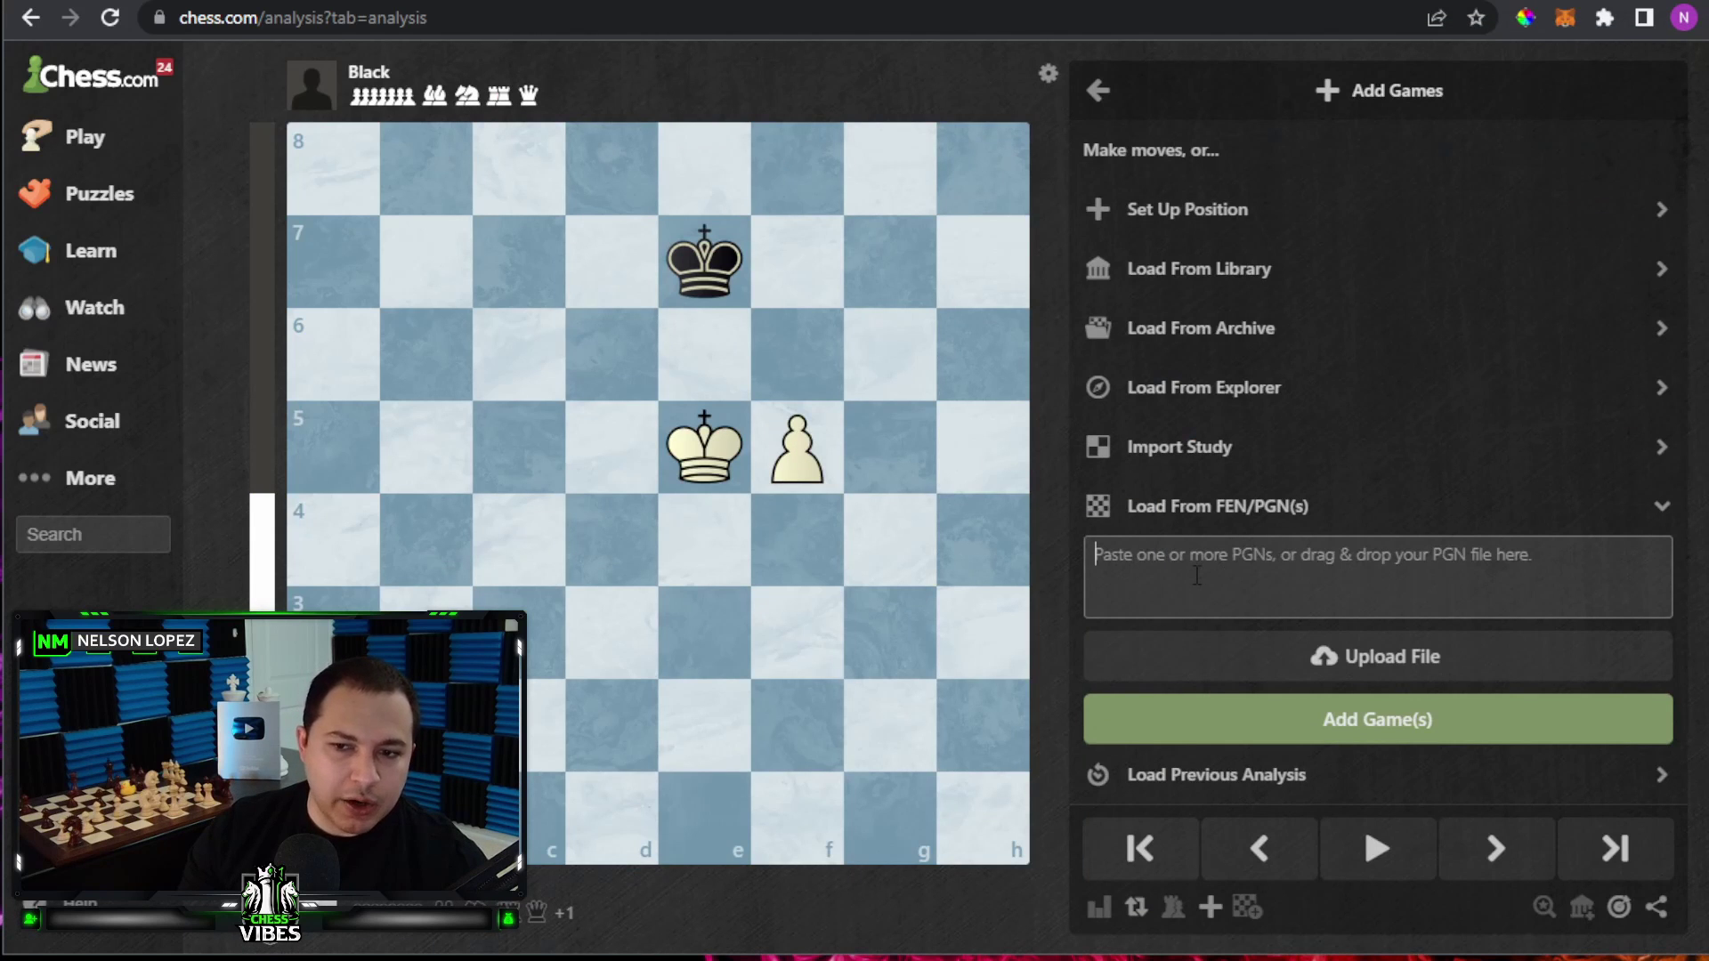
# Paste the annotated PGN game into the PGN box and load it onto the board
pyautogui.click(1195, 568)
pyautogui.hotkey('ctrl', 'v')
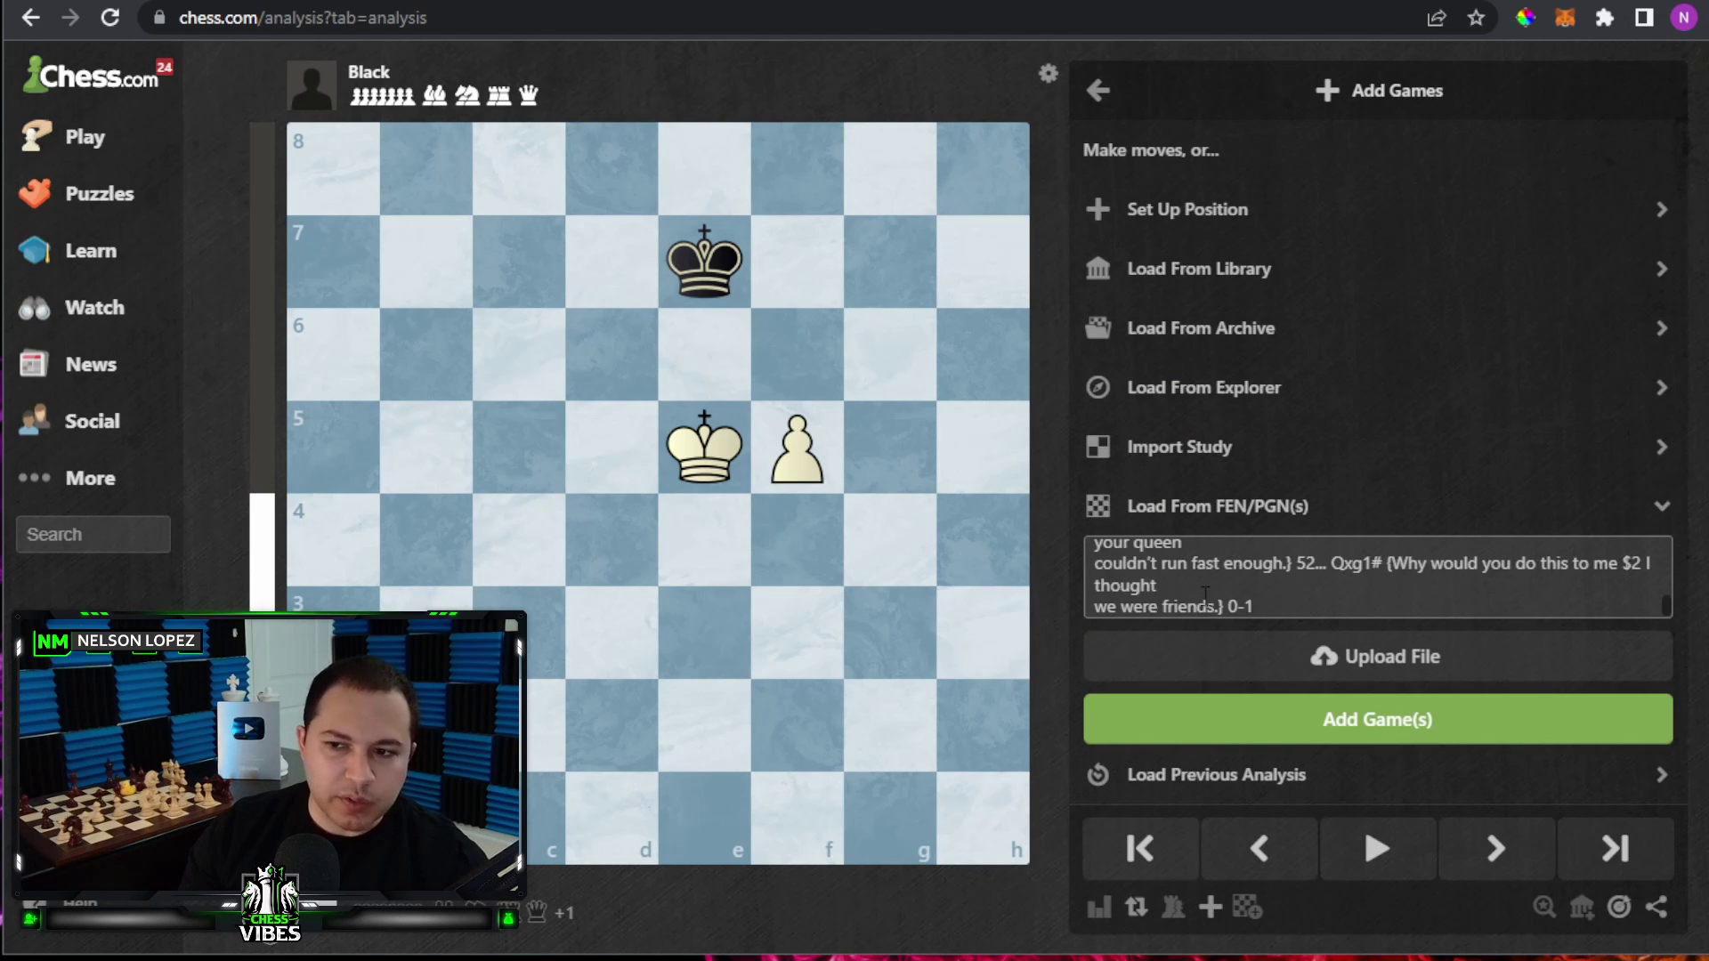
pyautogui.click(1324, 719)
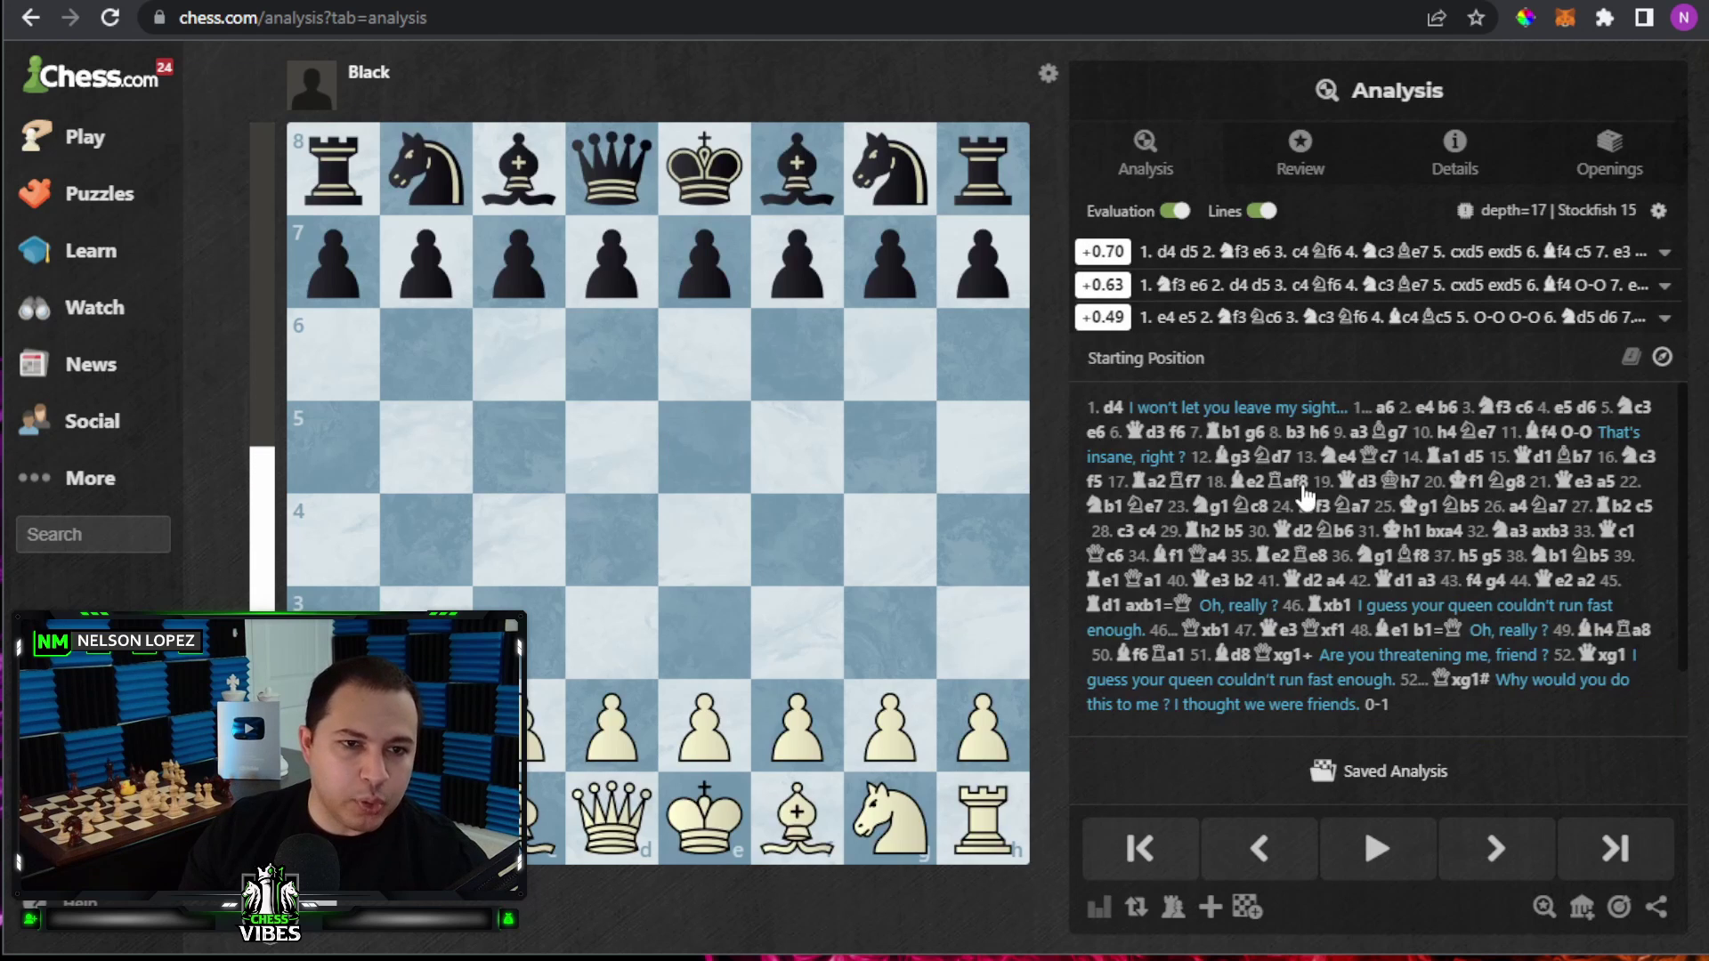
# Step forward through the loaded game's opening moves
pyautogui.click(1495, 868)
pyautogui.click(1495, 868)
pyautogui.click(1495, 868)
pyautogui.click(1495, 867)
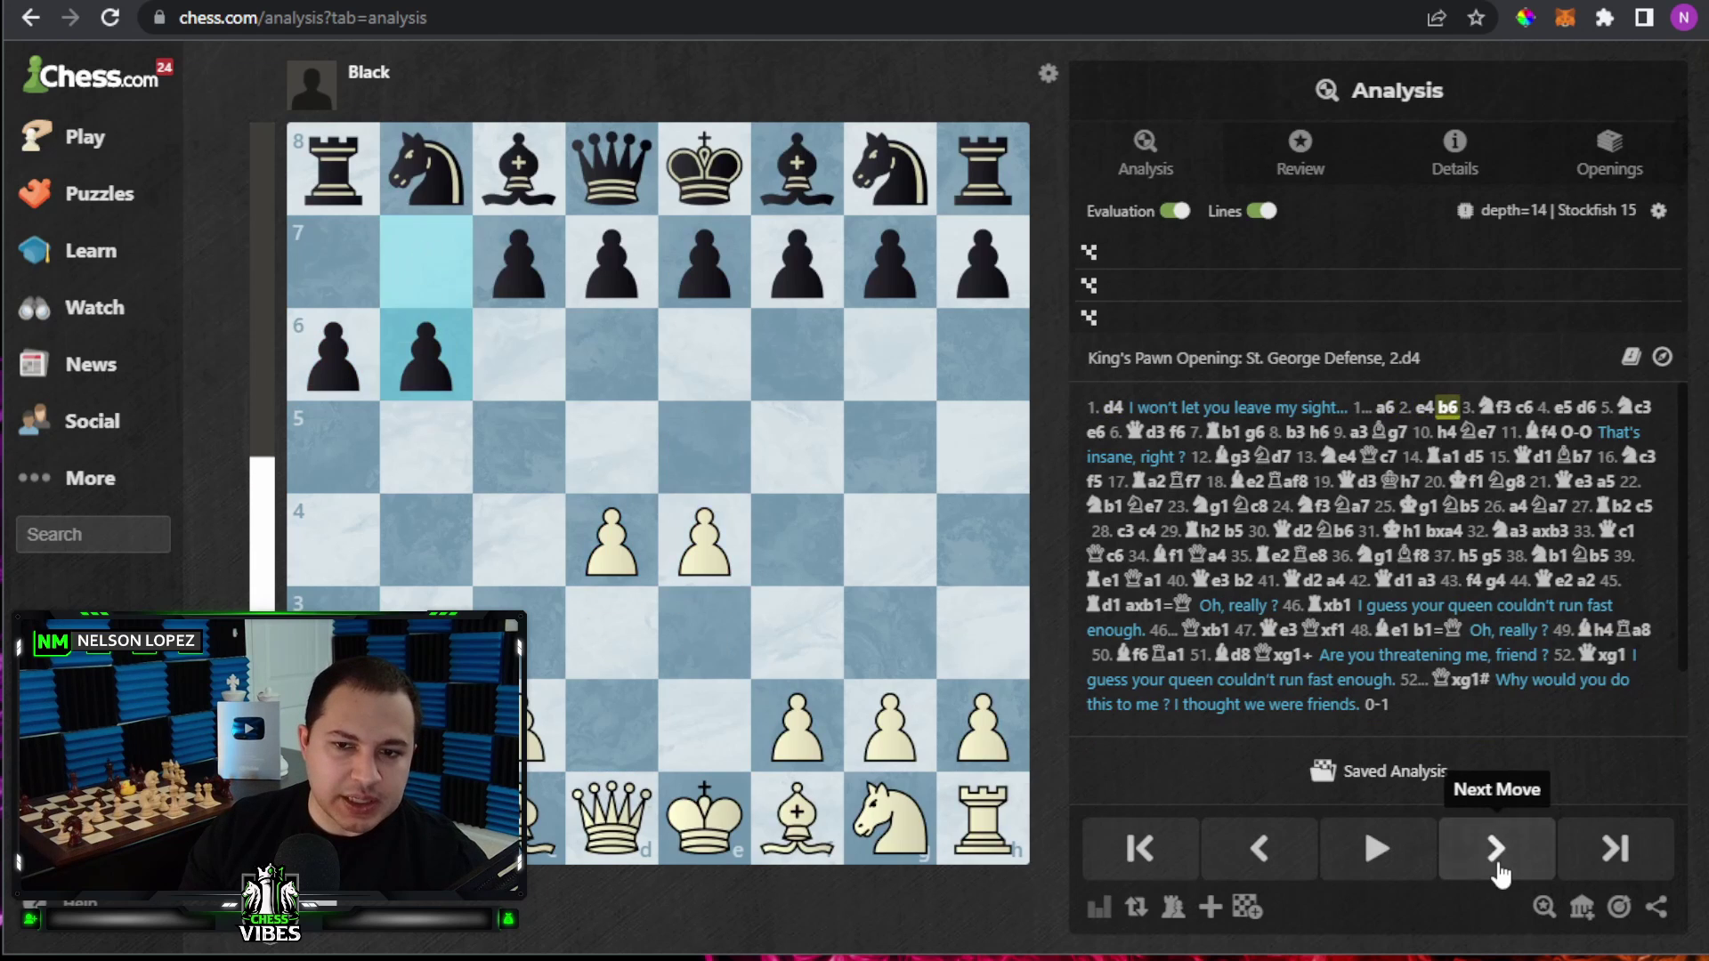
pyautogui.click(1497, 869)
pyautogui.click(1497, 869)
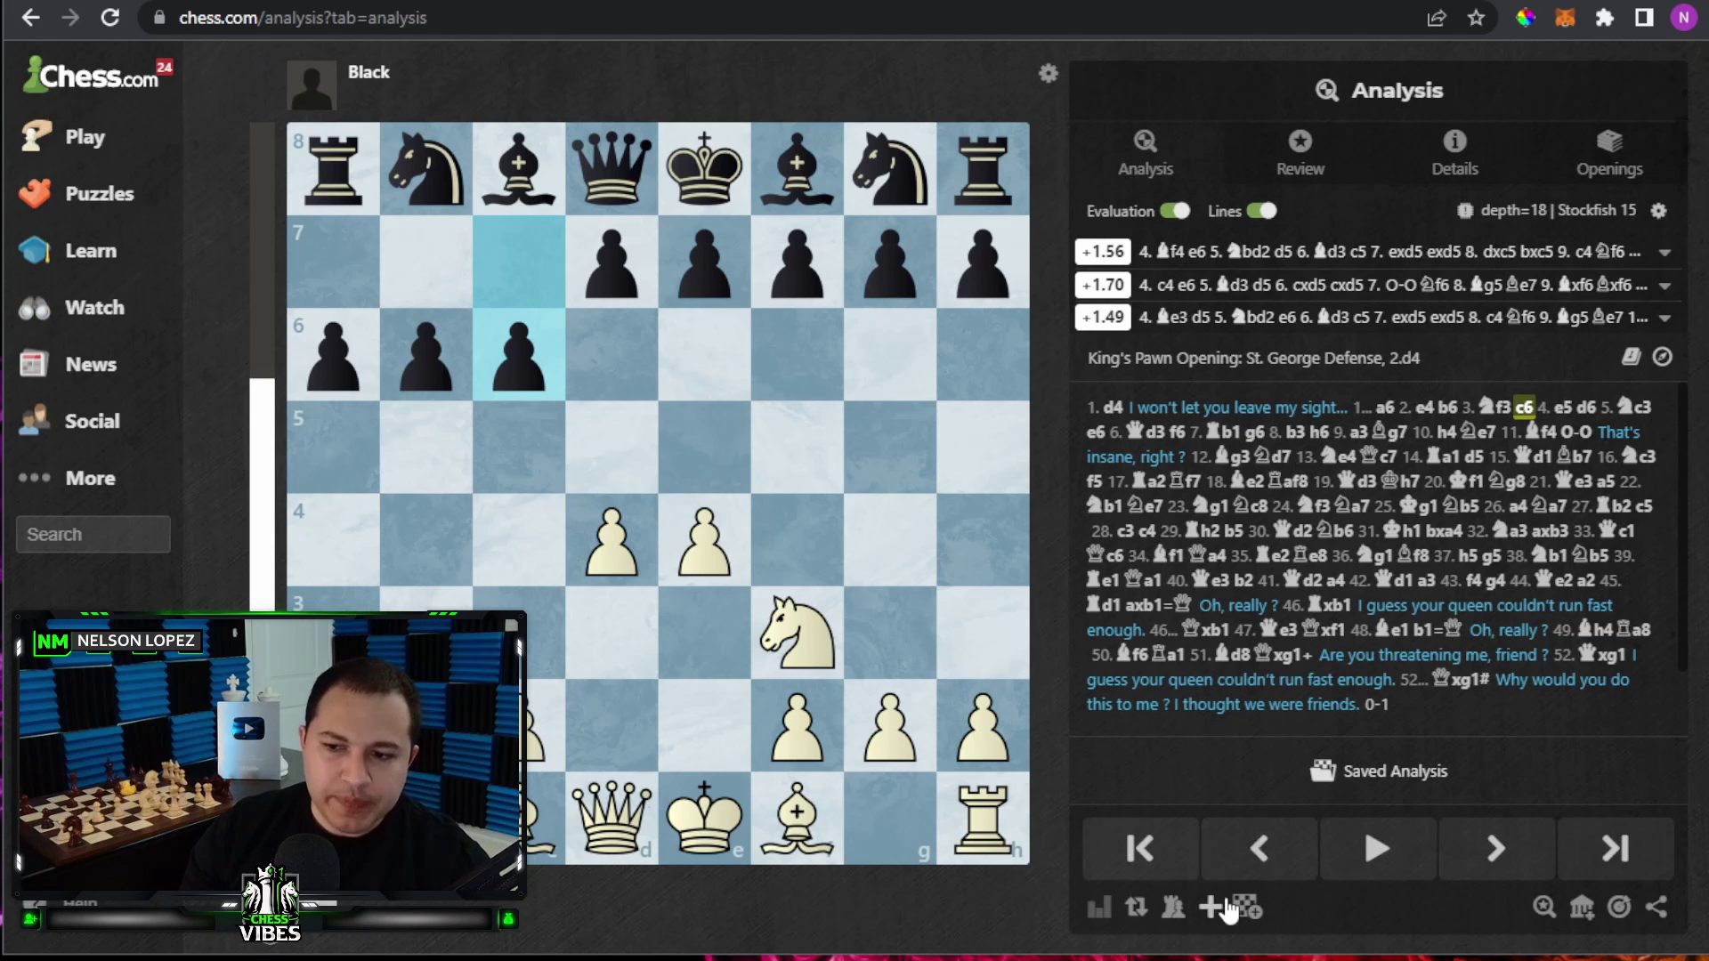
pyautogui.click(1175, 906)
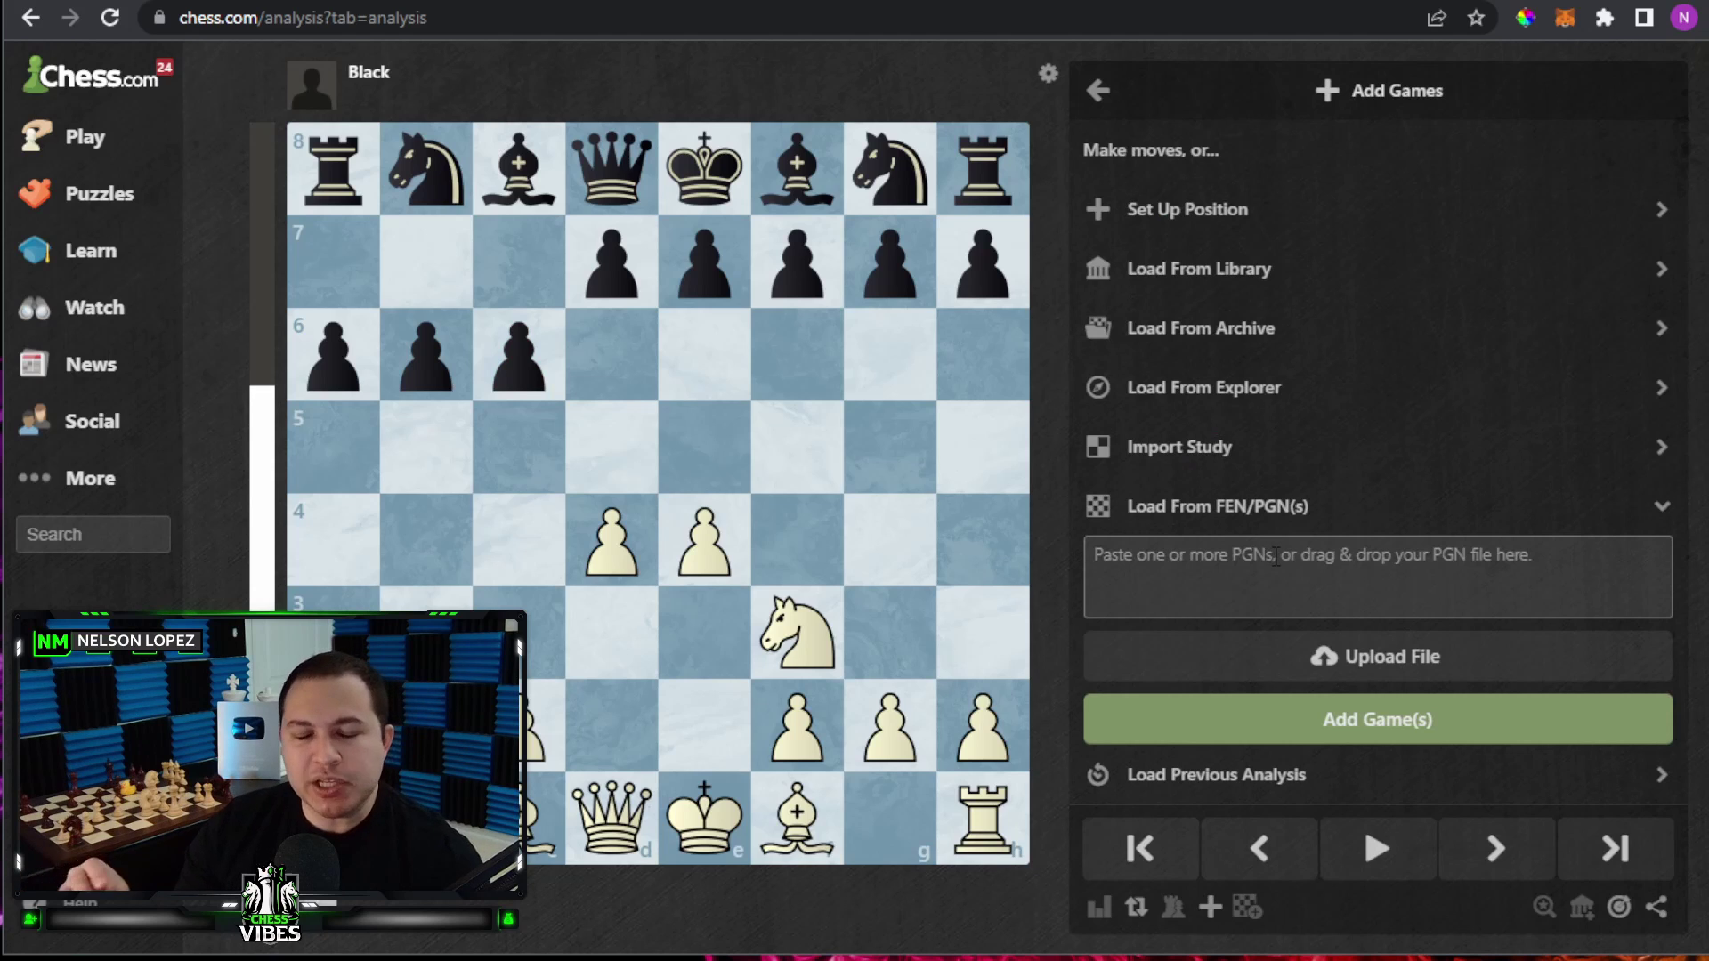
# Place the cursor in the empty PGN box
pyautogui.click(1275, 557)
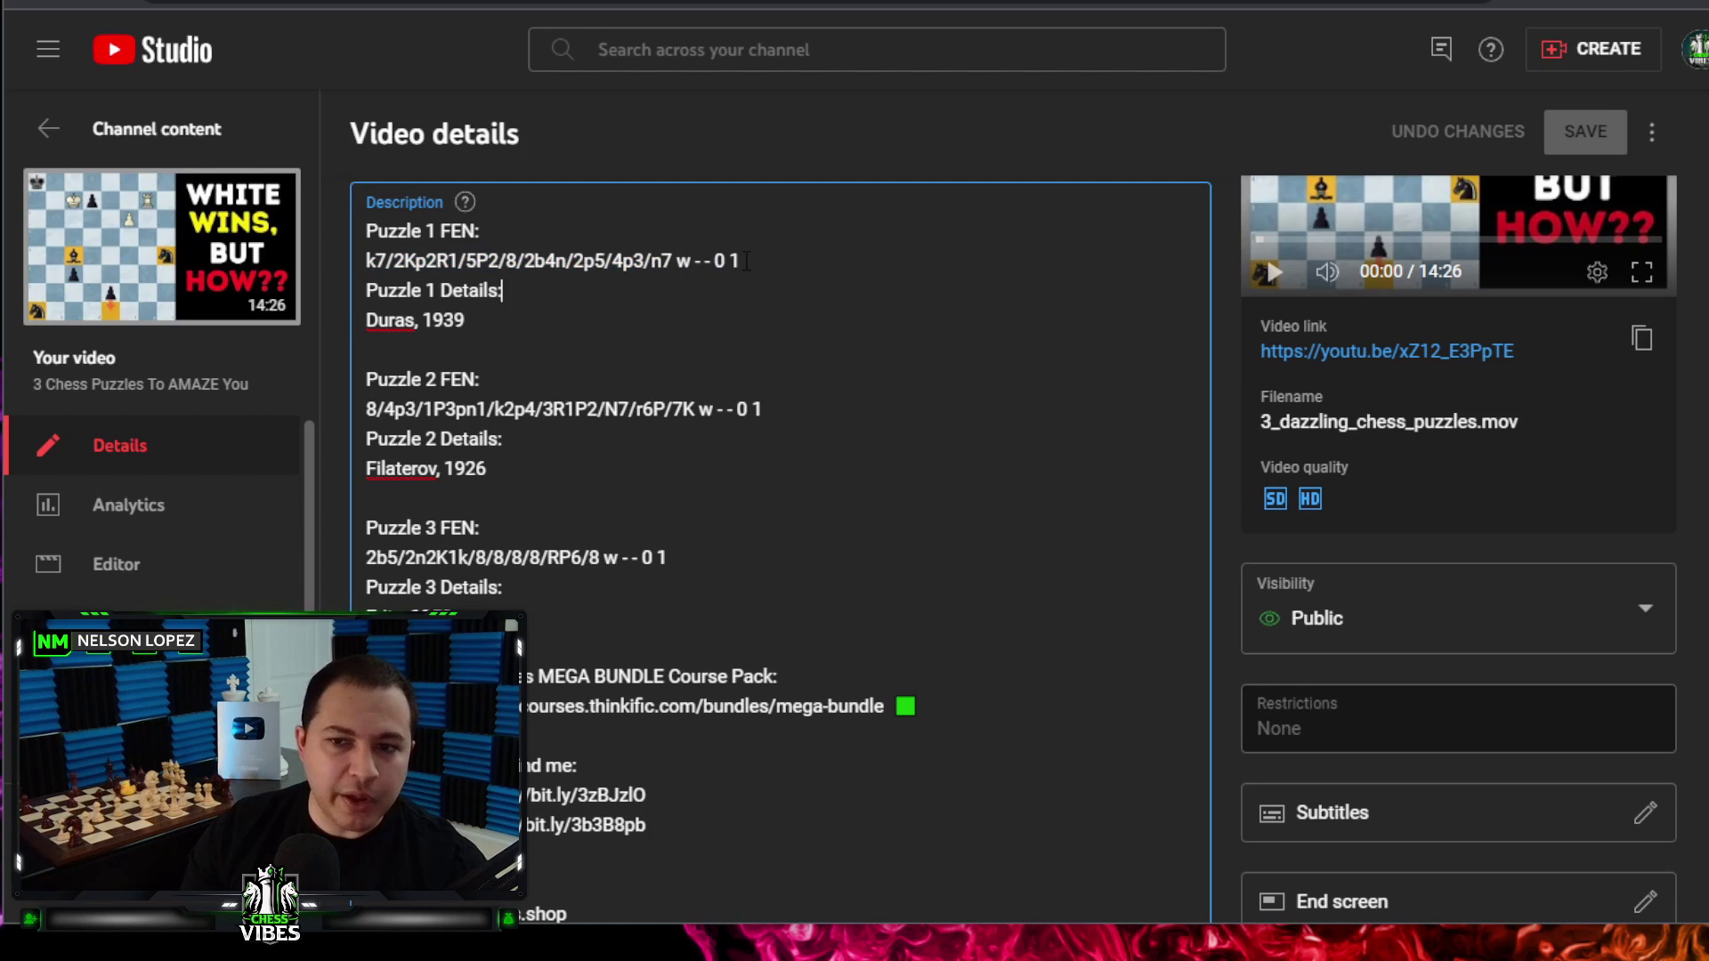
# Select the Puzzle 1 FEN string in the video description
pyautogui.moveTo(748, 260); pyautogui.dragTo(366, 261)
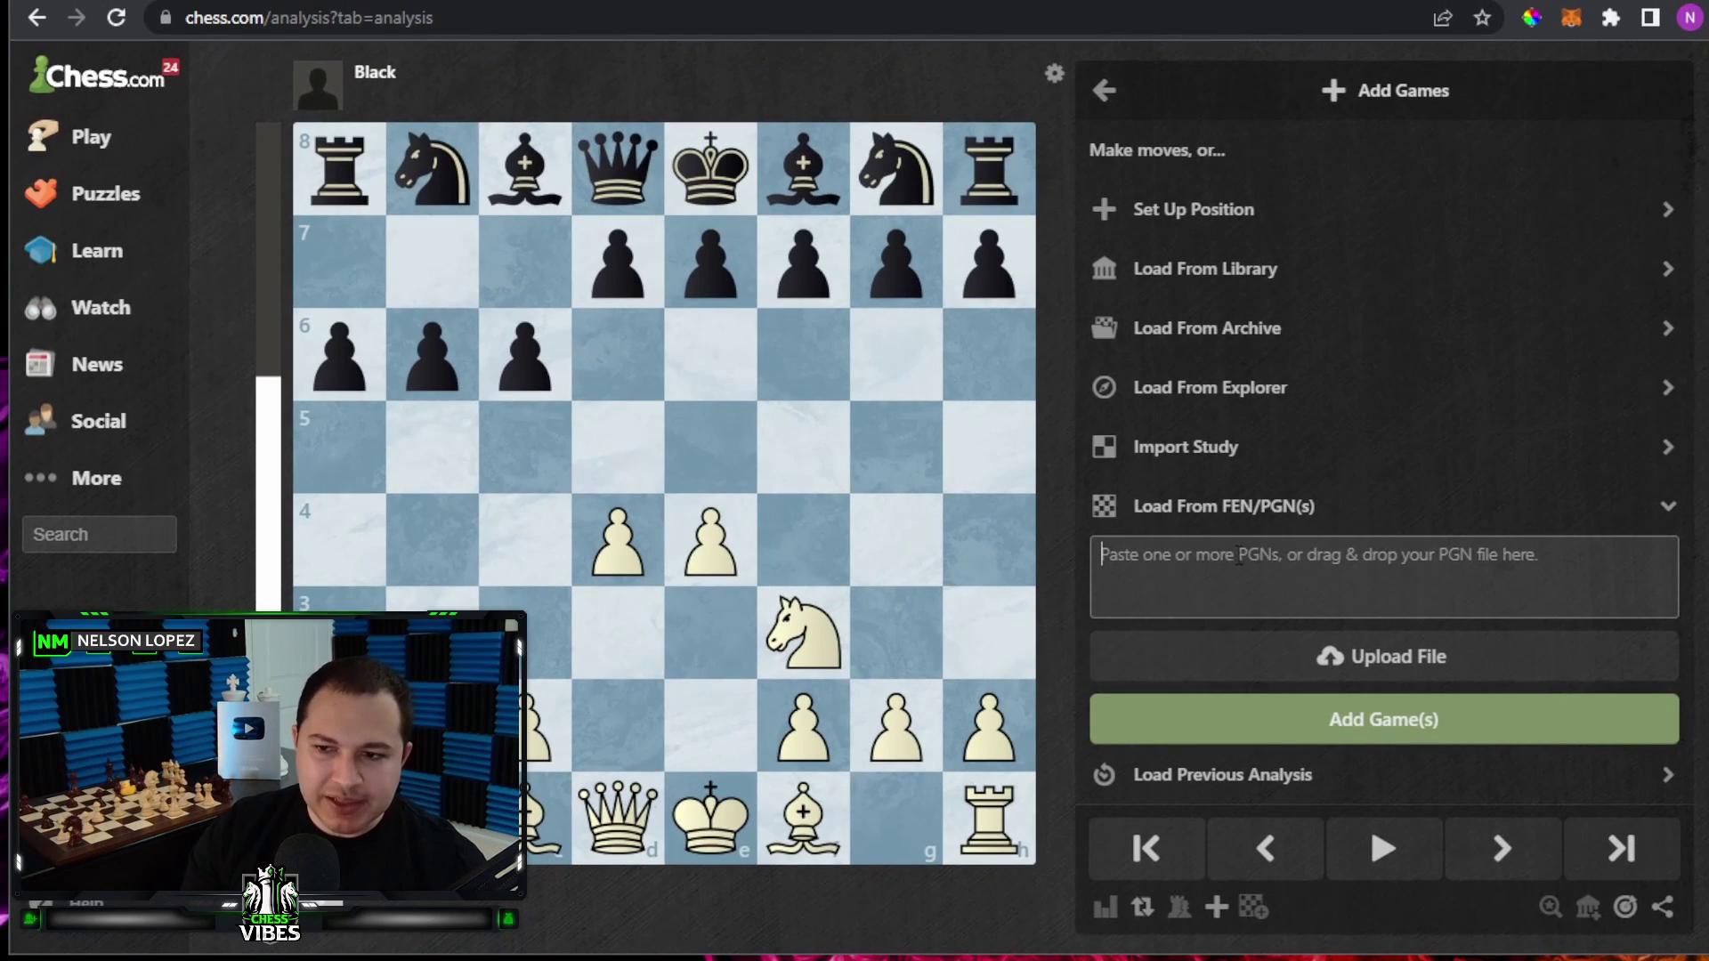
# Paste the Puzzle 1 FEN and load that position onto the board
pyautogui.write('k7/2Kp2R1/5P2/8/2b4n/2p5/4p3/n7 w - - 0 1')
pyautogui.click(1343, 720)
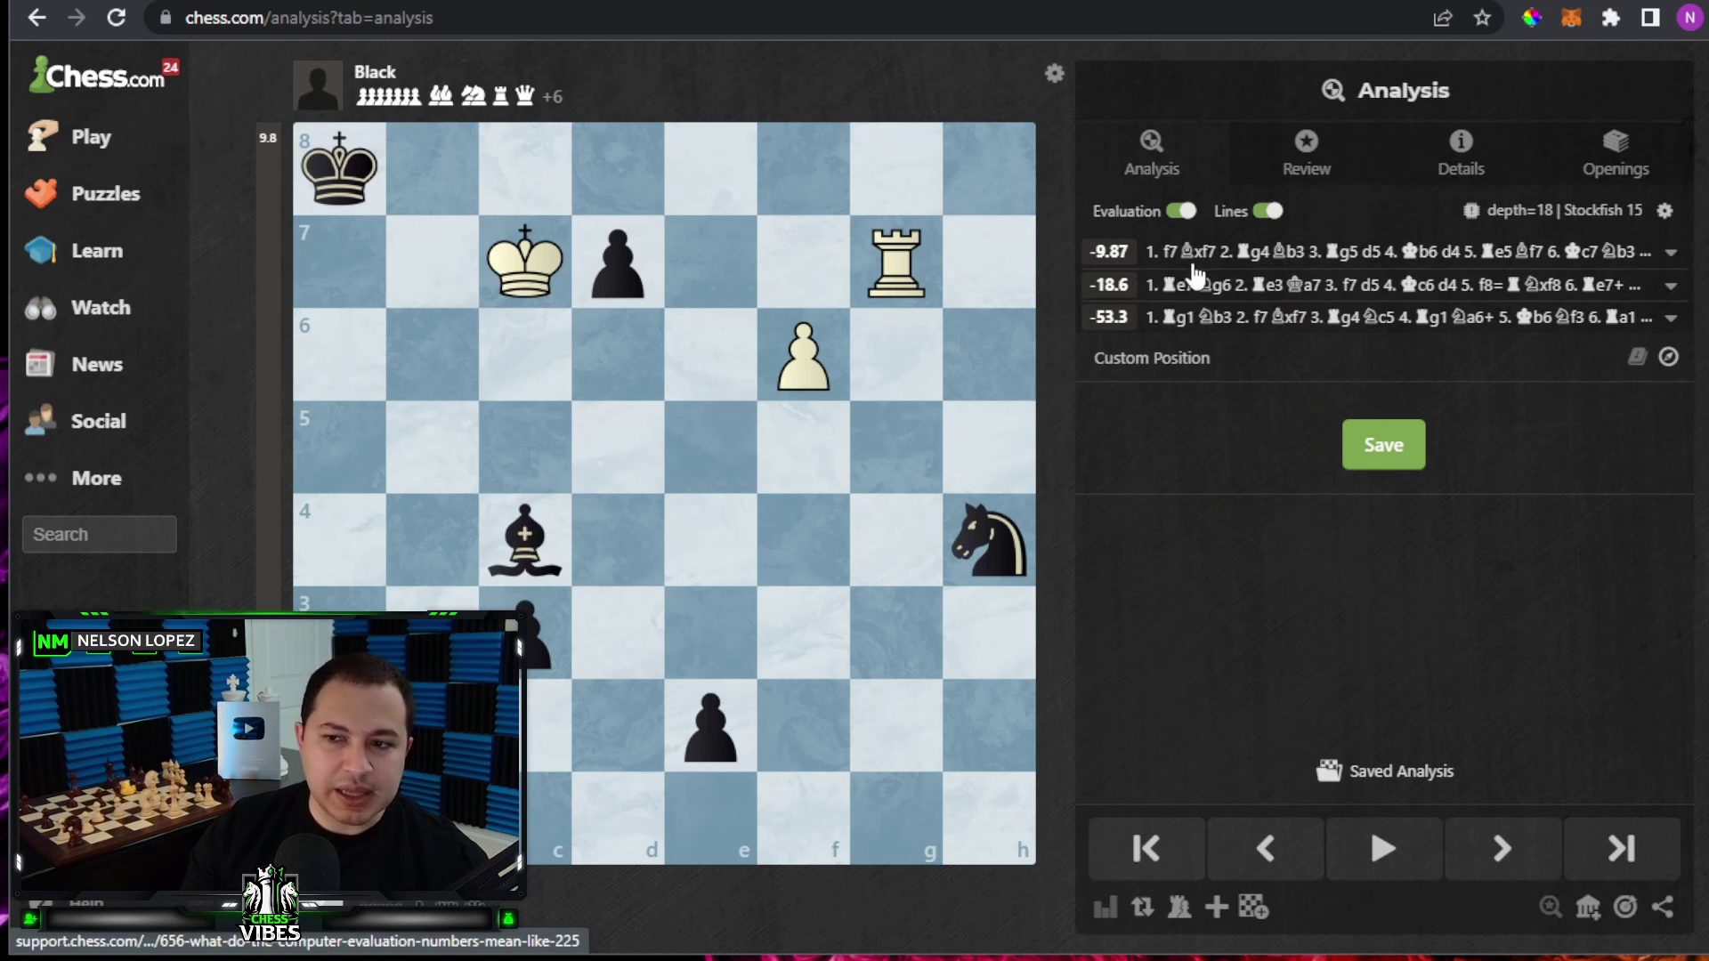
pyautogui.moveTo(1198, 294)
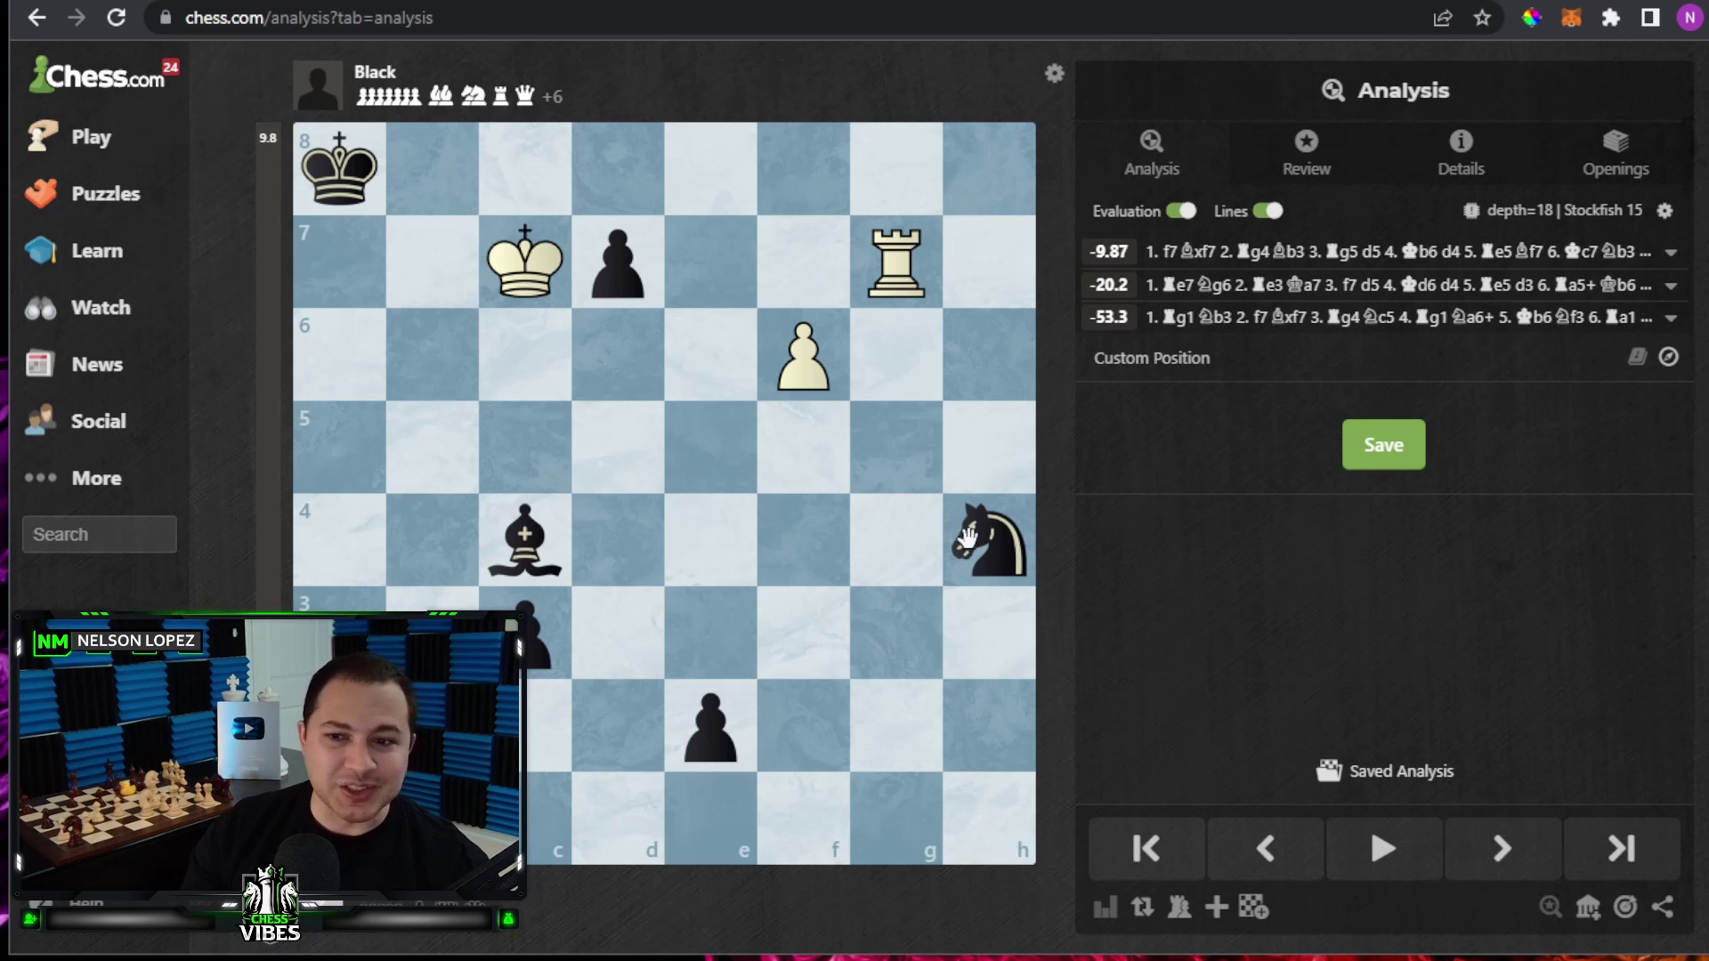
# Play 1. f7 Bxf7 and draw an arrow for the g4 rook toward a4
pyautogui.moveTo(806, 360); pyautogui.dragTo(818, 260)
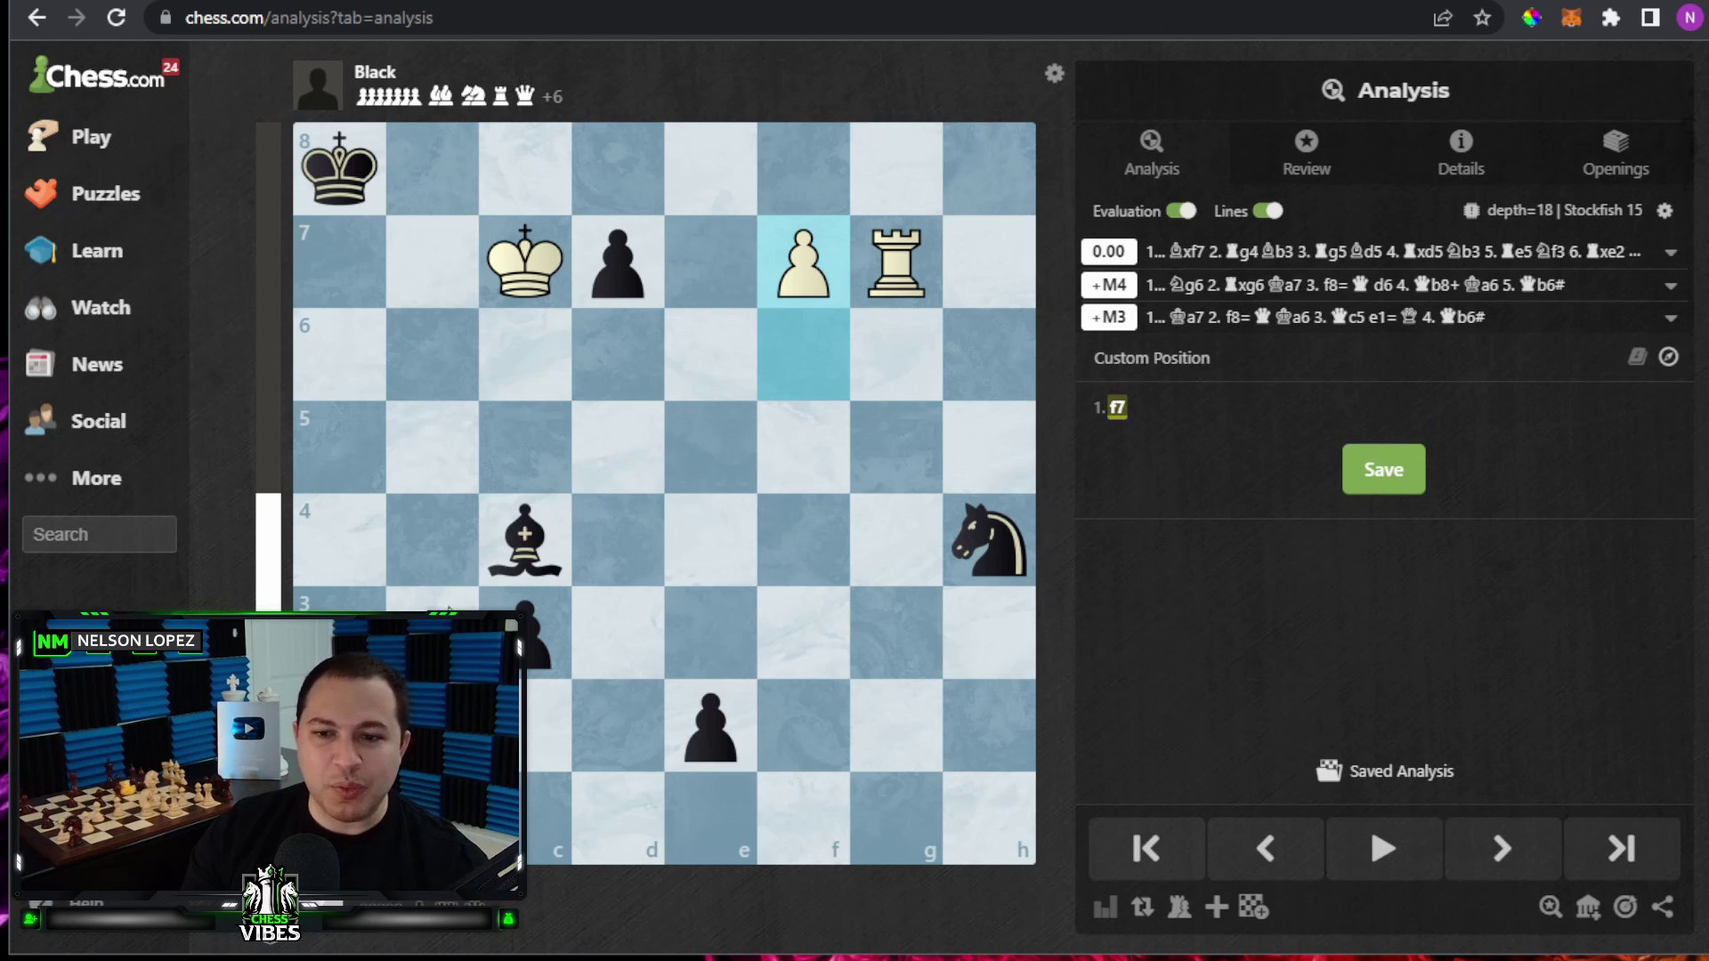
pyautogui.moveTo(529, 545); pyautogui.dragTo(892, 541)
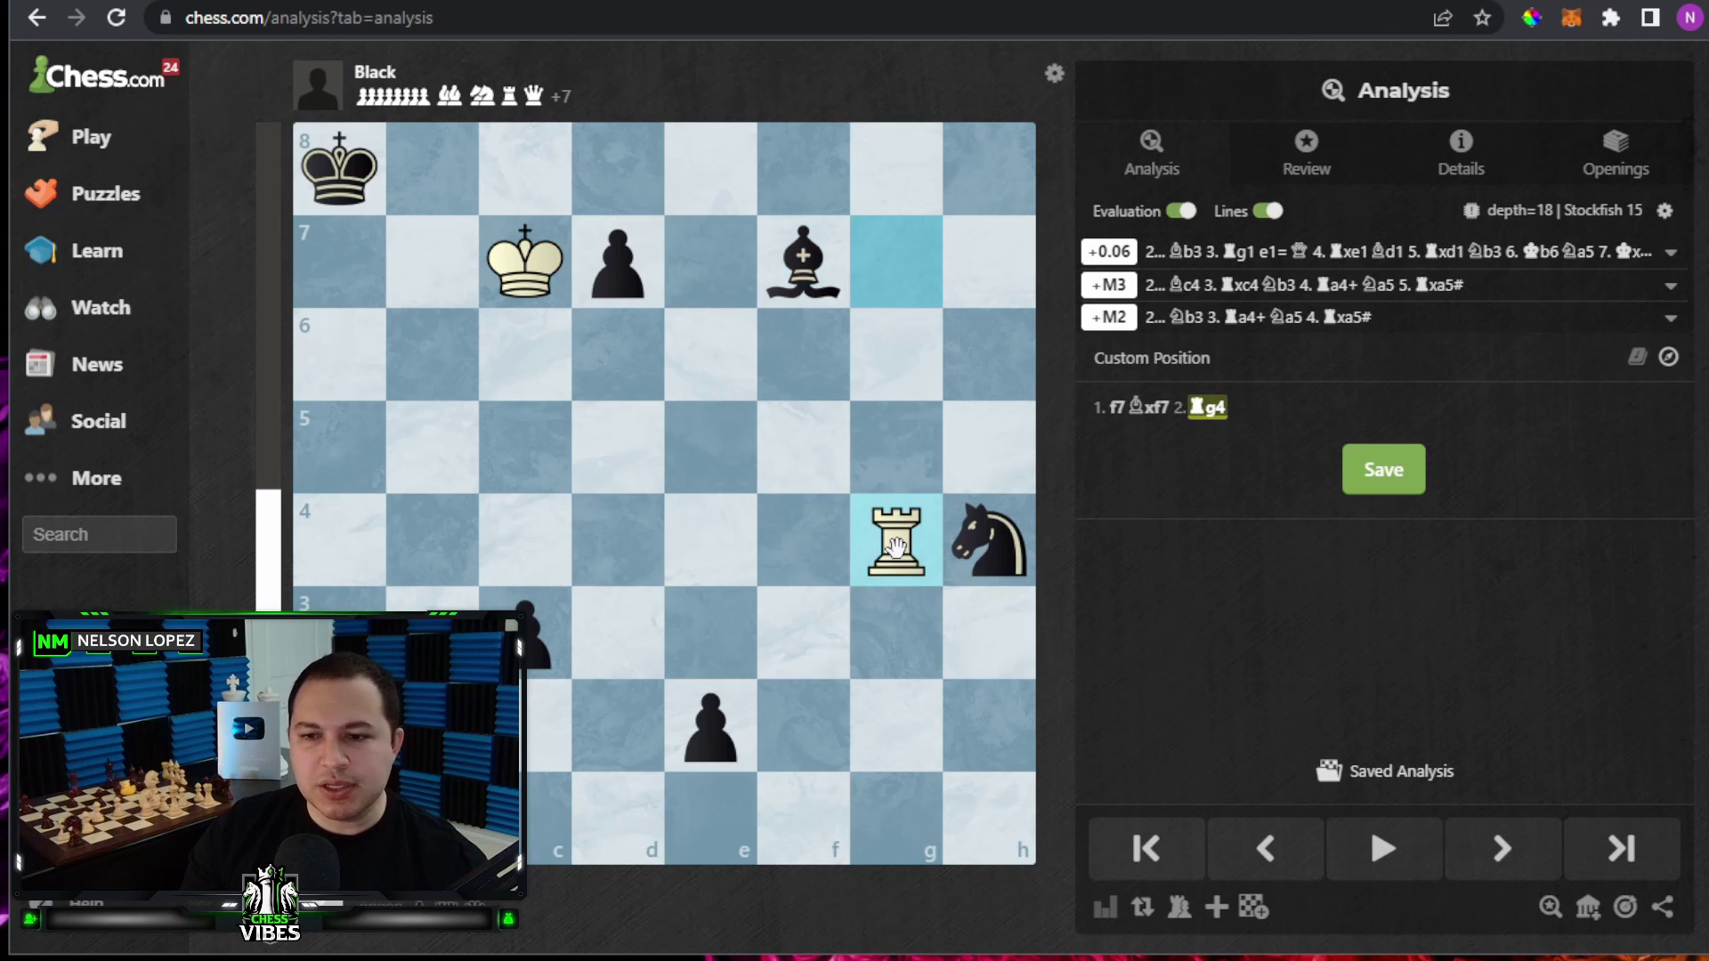
pyautogui.moveTo(889, 546)
pyautogui.mouseDown()
pyautogui.moveTo(828, 565)
pyautogui.moveTo(329, 552)
pyautogui.mouseUp()
pyautogui.click(564, 577)
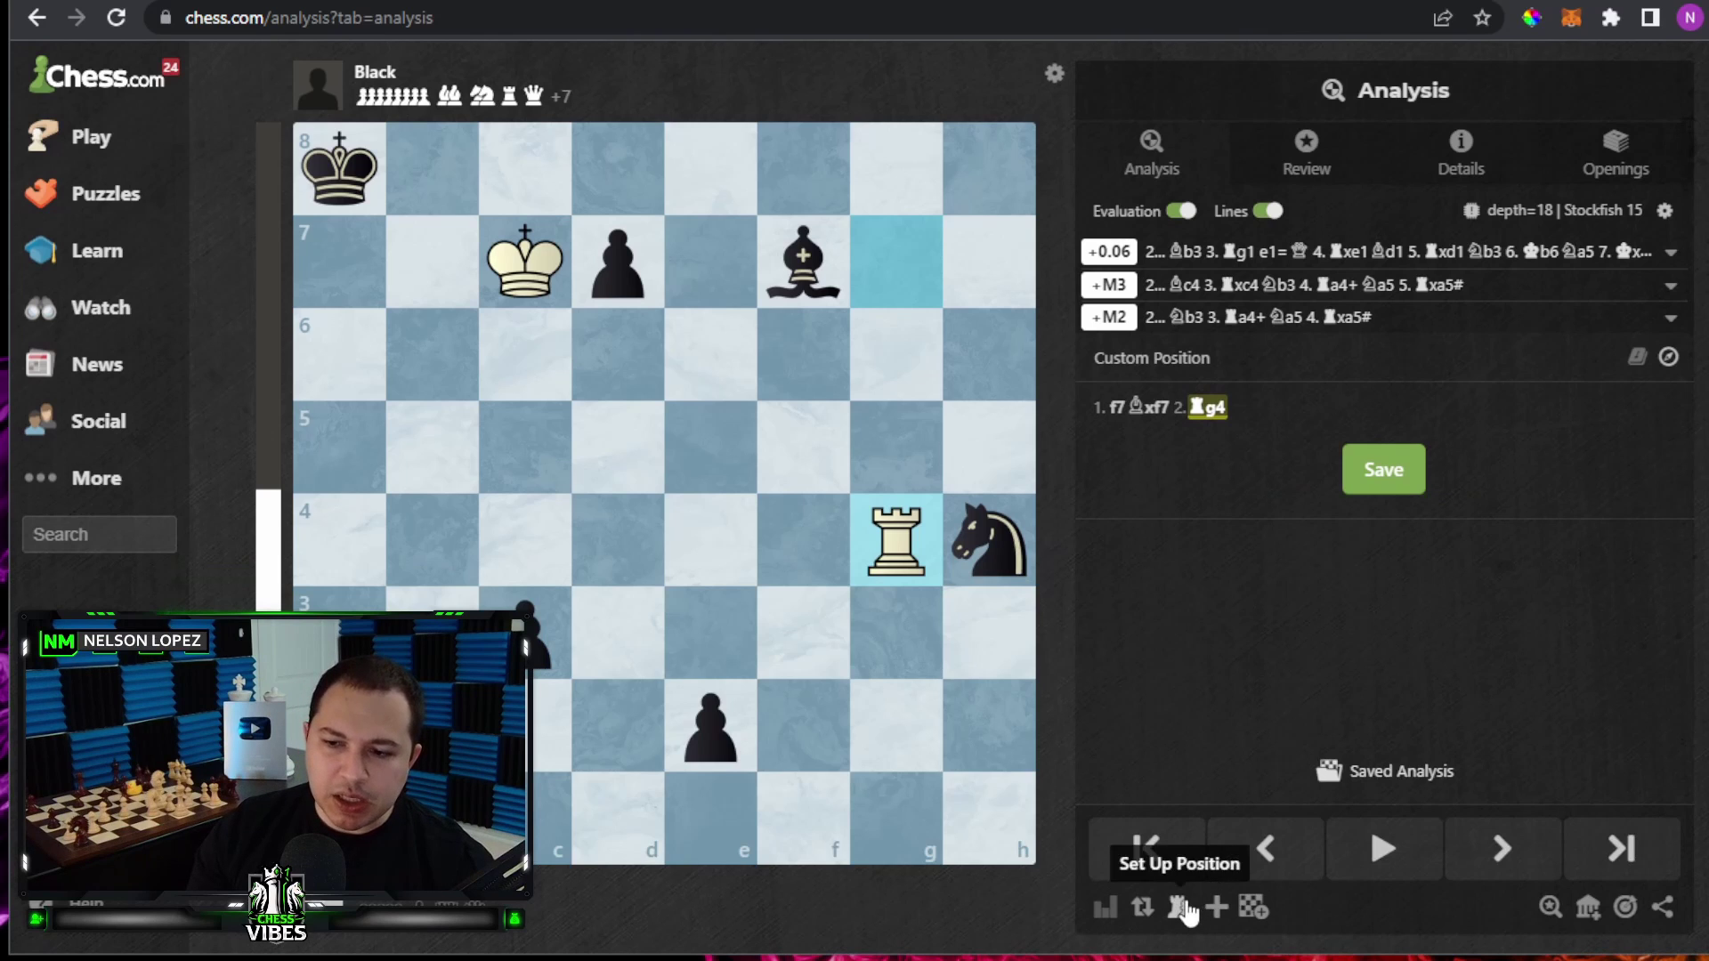
pyautogui.click(1216, 907)
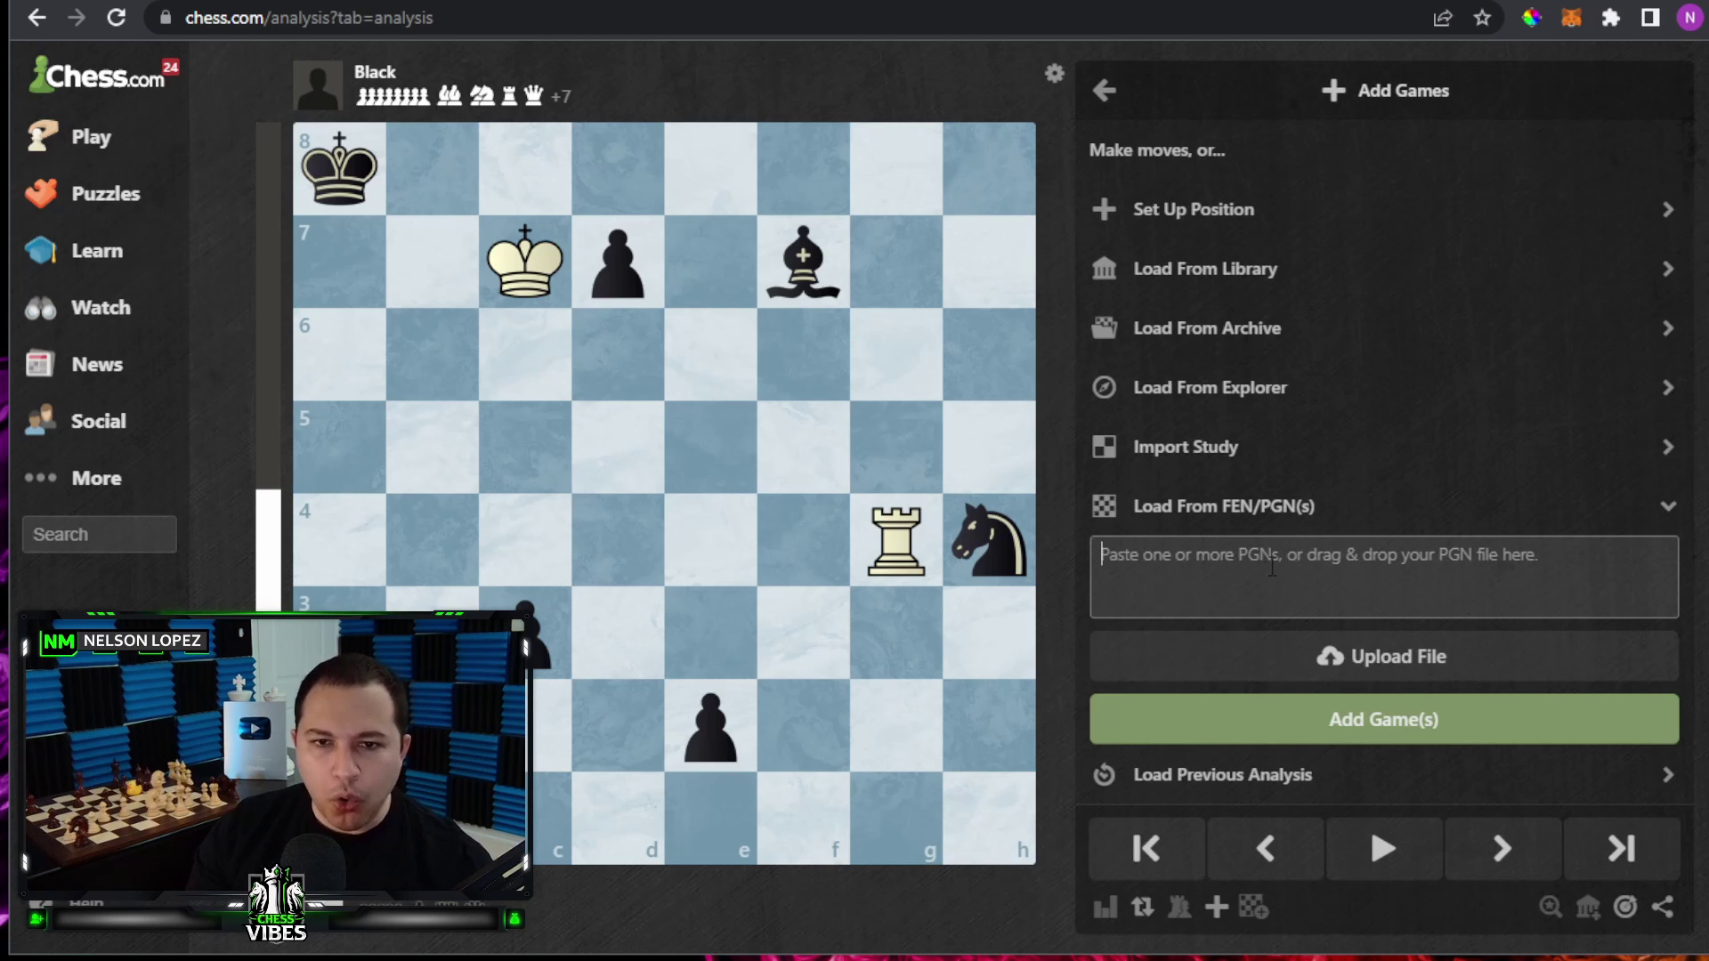
# From the profile's Completed Games list, run Game Review on the Jan 8 3-minute game
pyautogui.moveTo(165, 73)
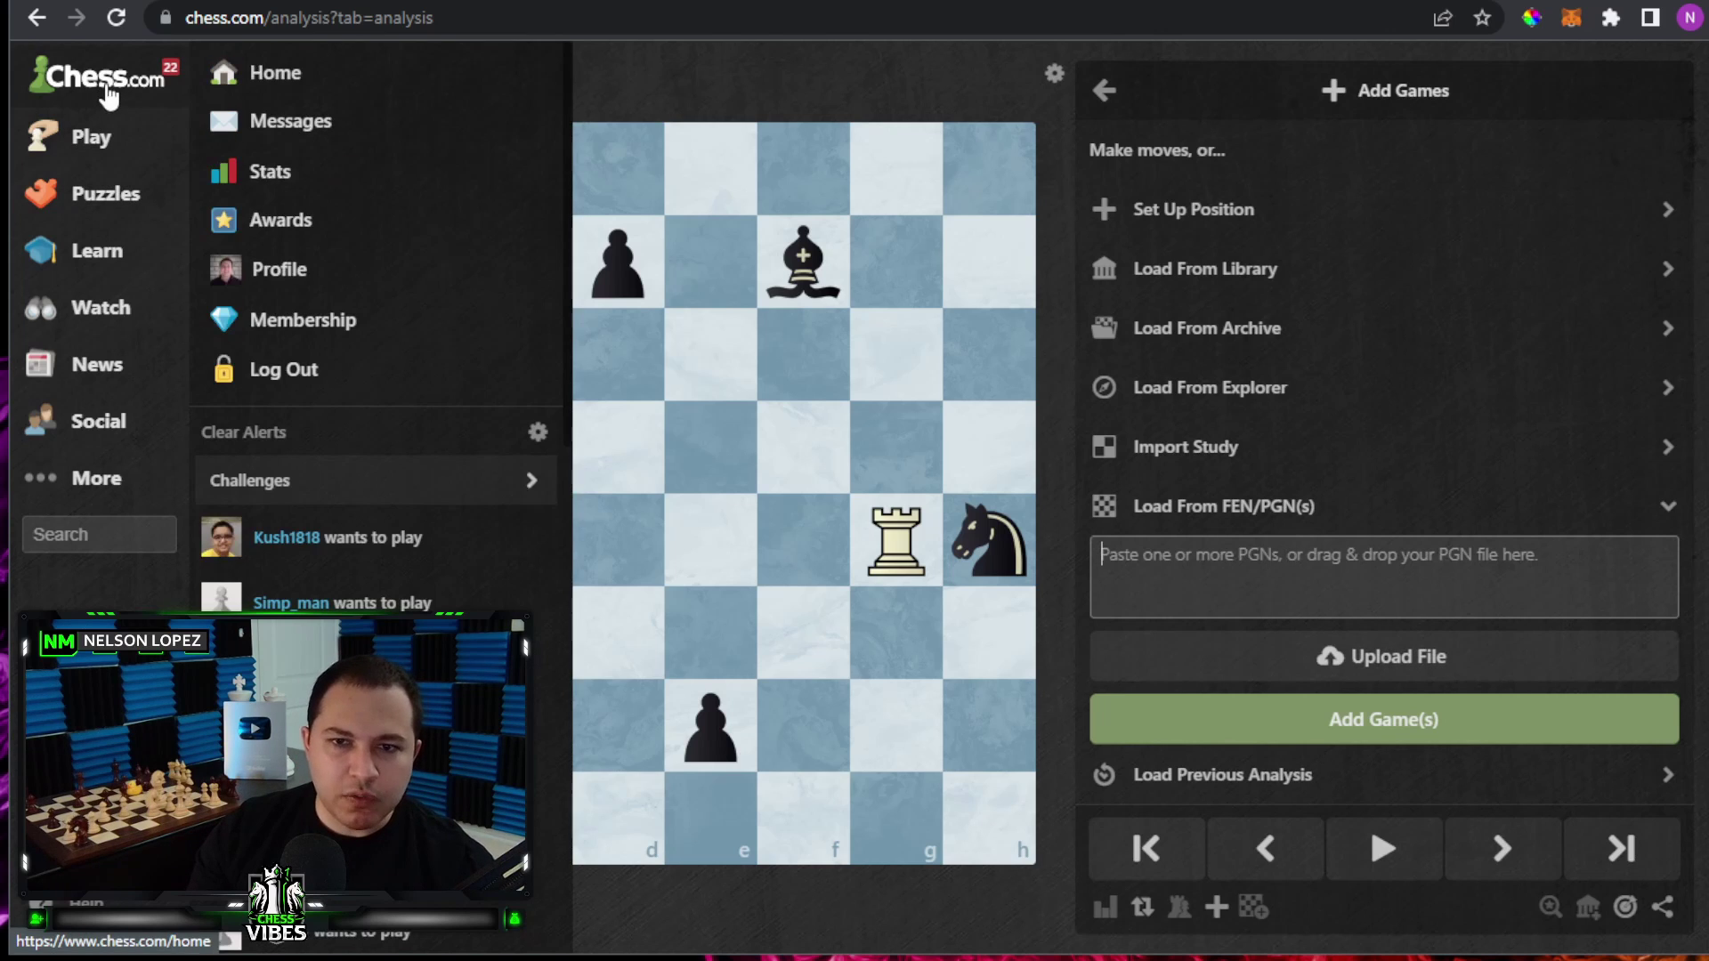
pyautogui.click(267, 272)
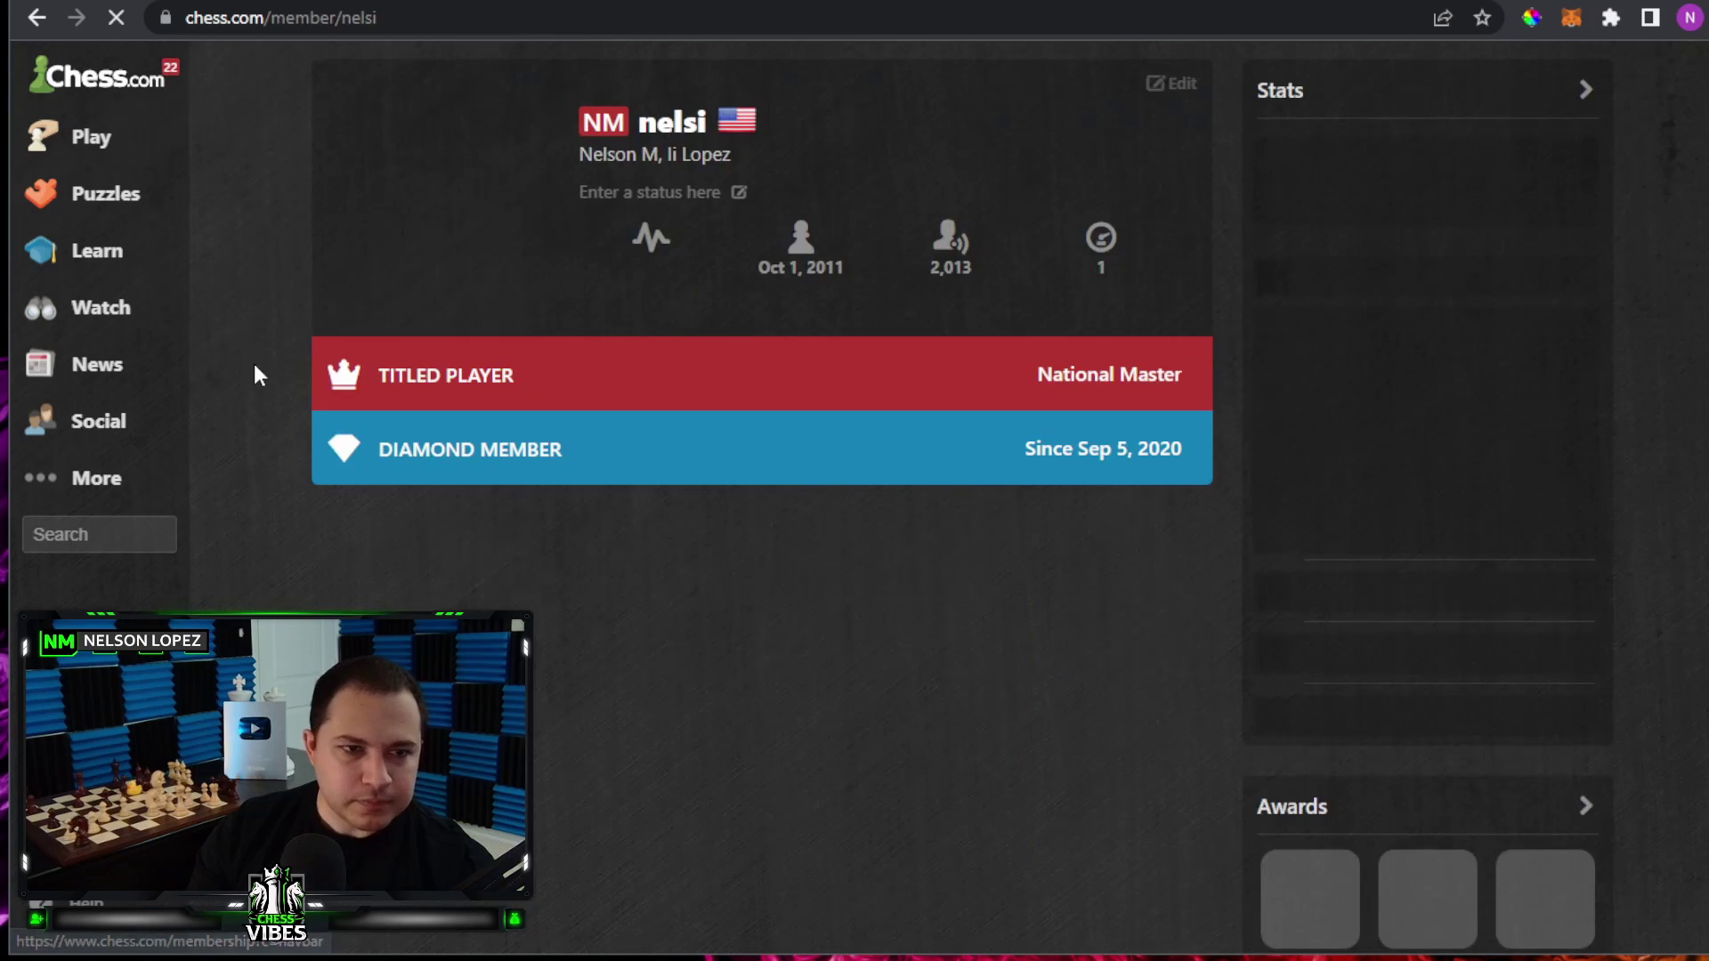
pyautogui.scroll(-15, 534, 562)
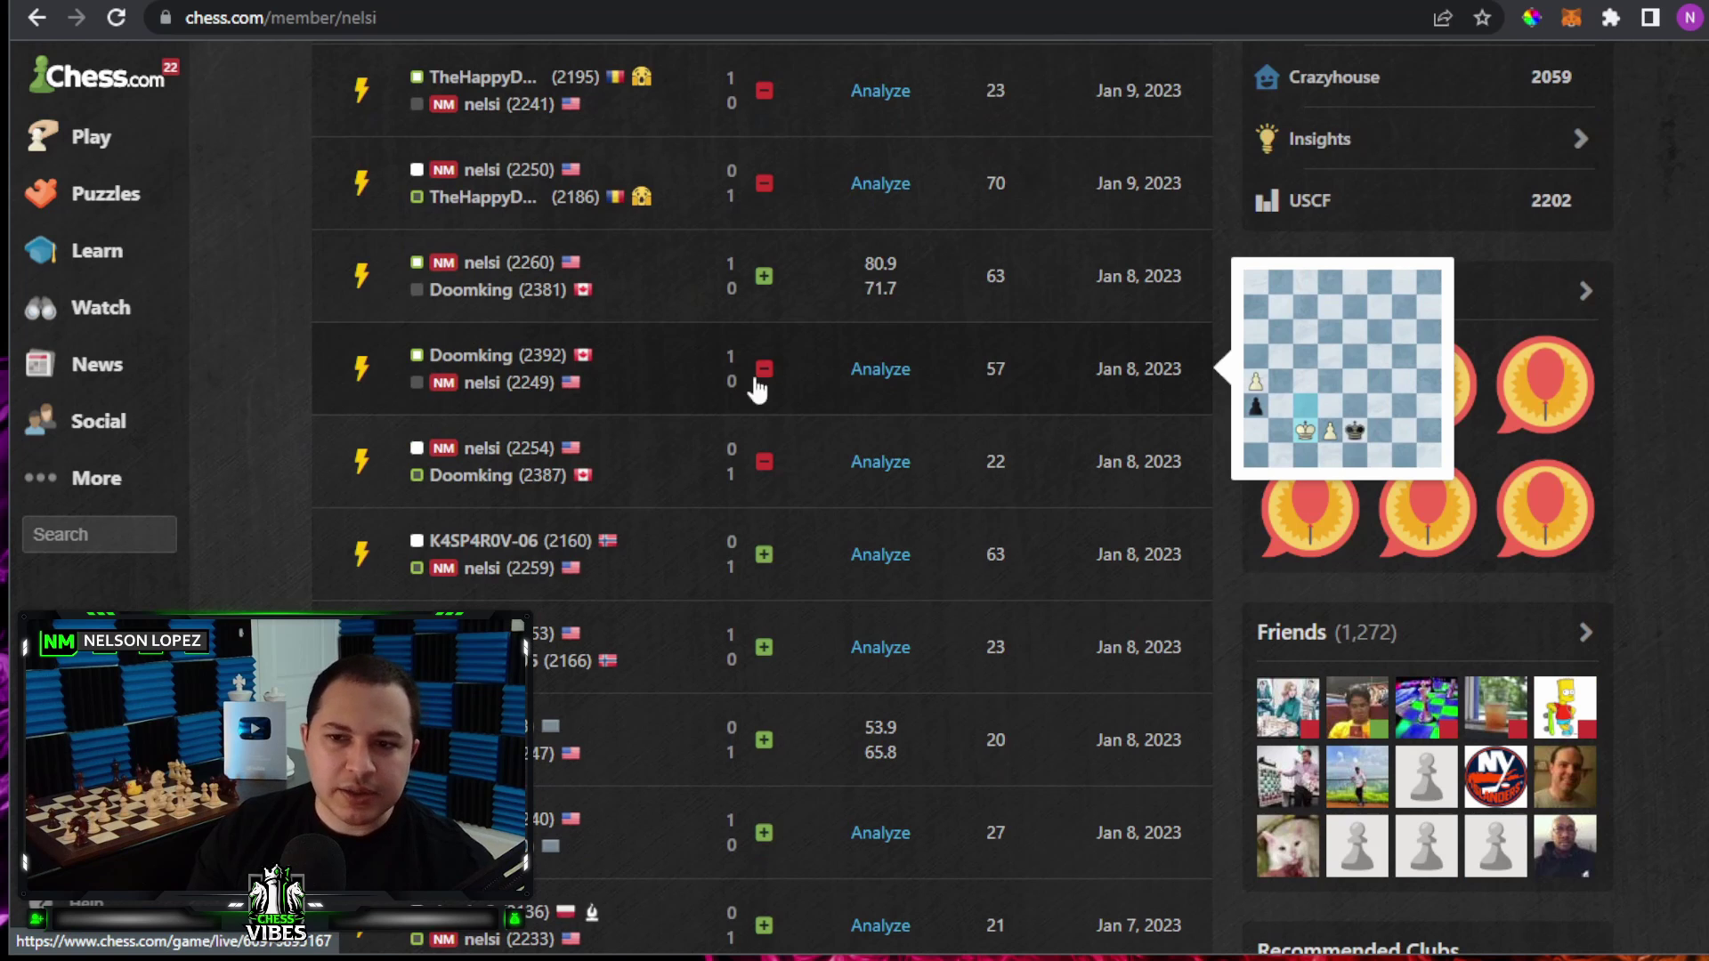
pyautogui.click(871, 372)
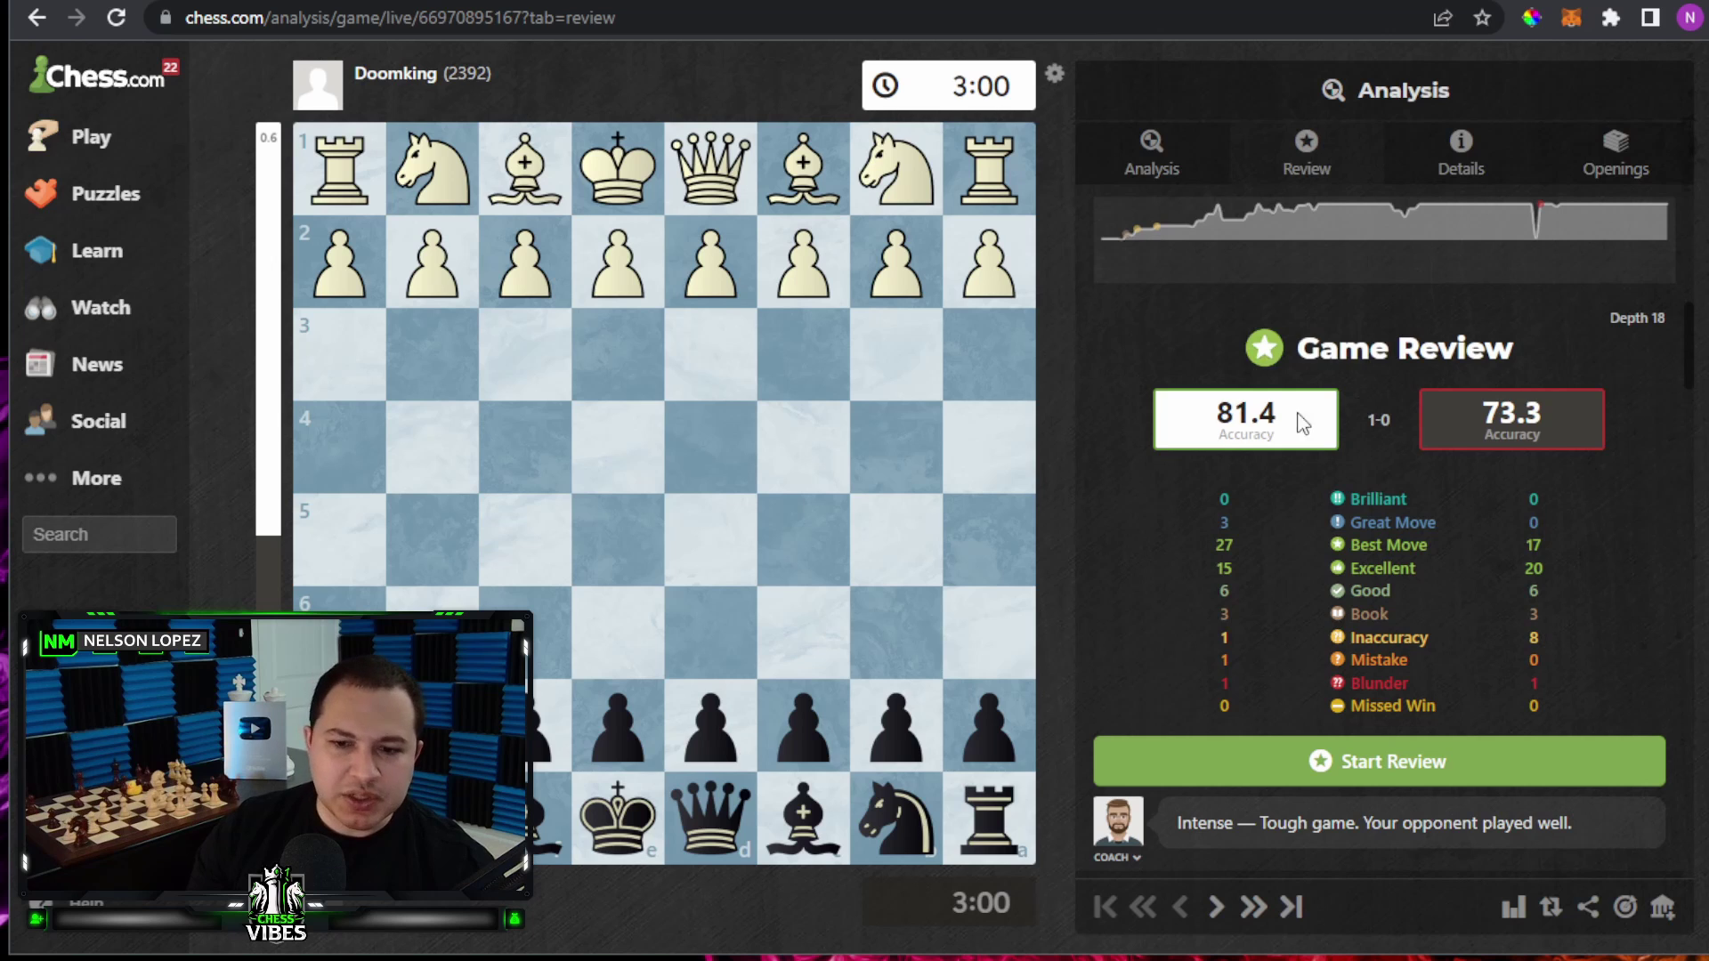
# Highlight the 81.4 and 73.3 accuracy scores, then start the move-by-move review
pyautogui.moveTo(1212, 418); pyautogui.dragTo(1270, 411)
pyautogui.moveTo(1482, 414); pyautogui.dragTo(1568, 412)
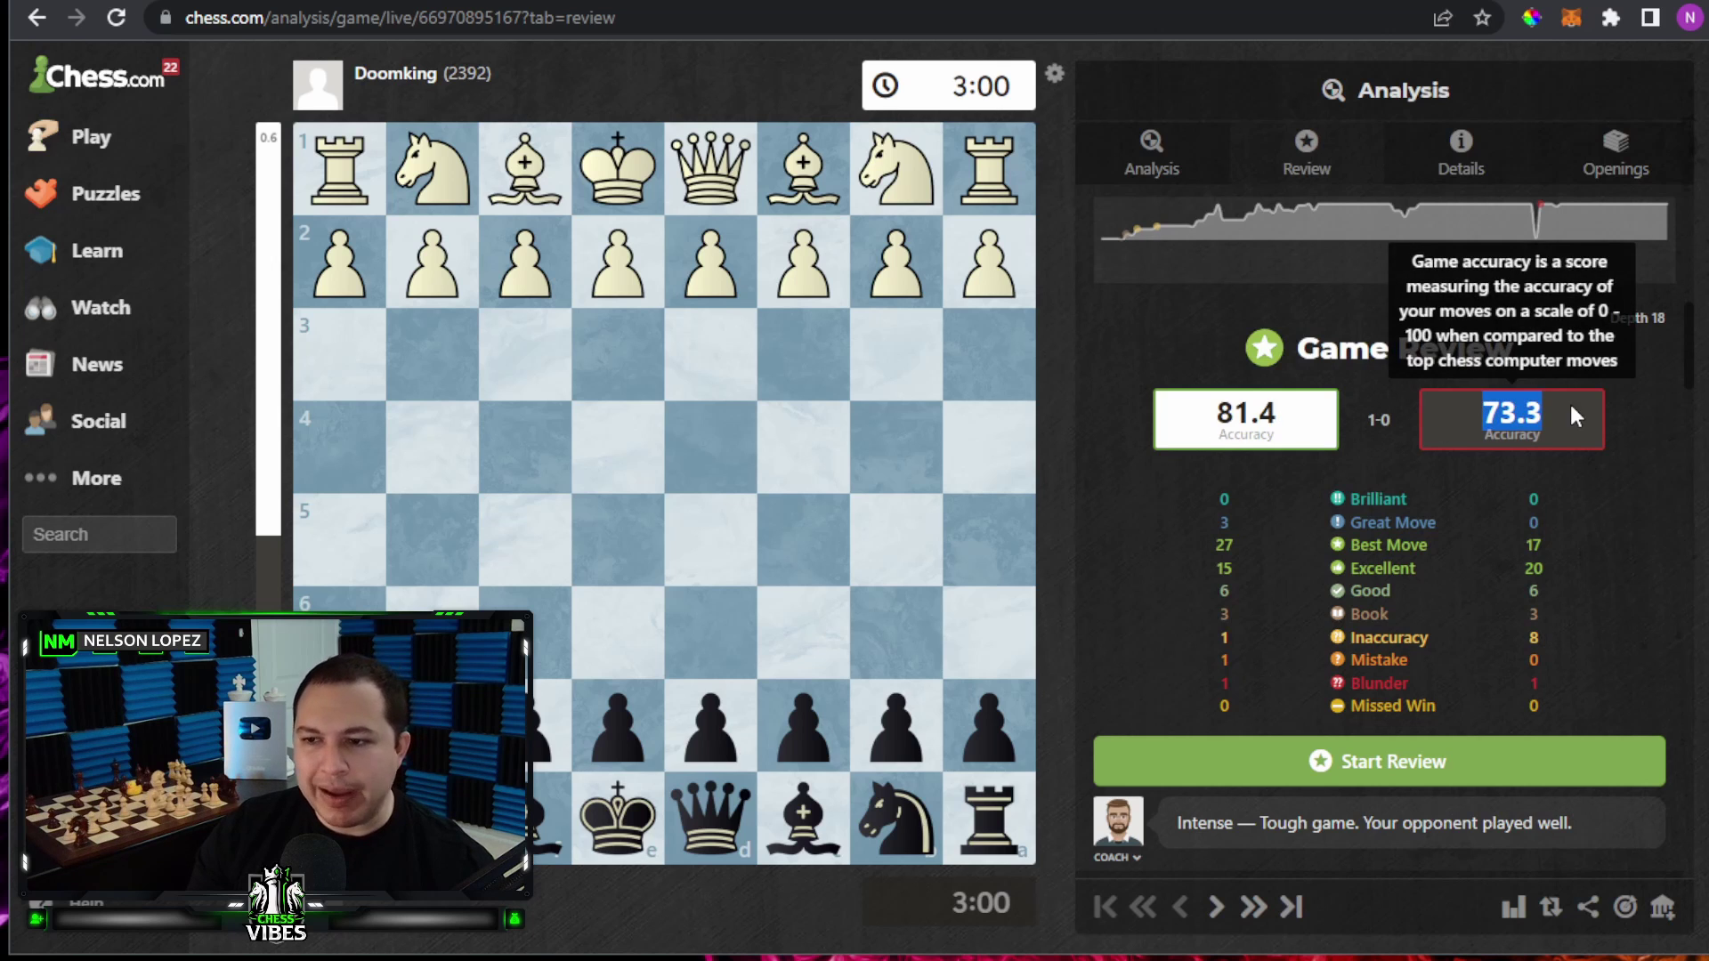
pyautogui.click(1539, 545)
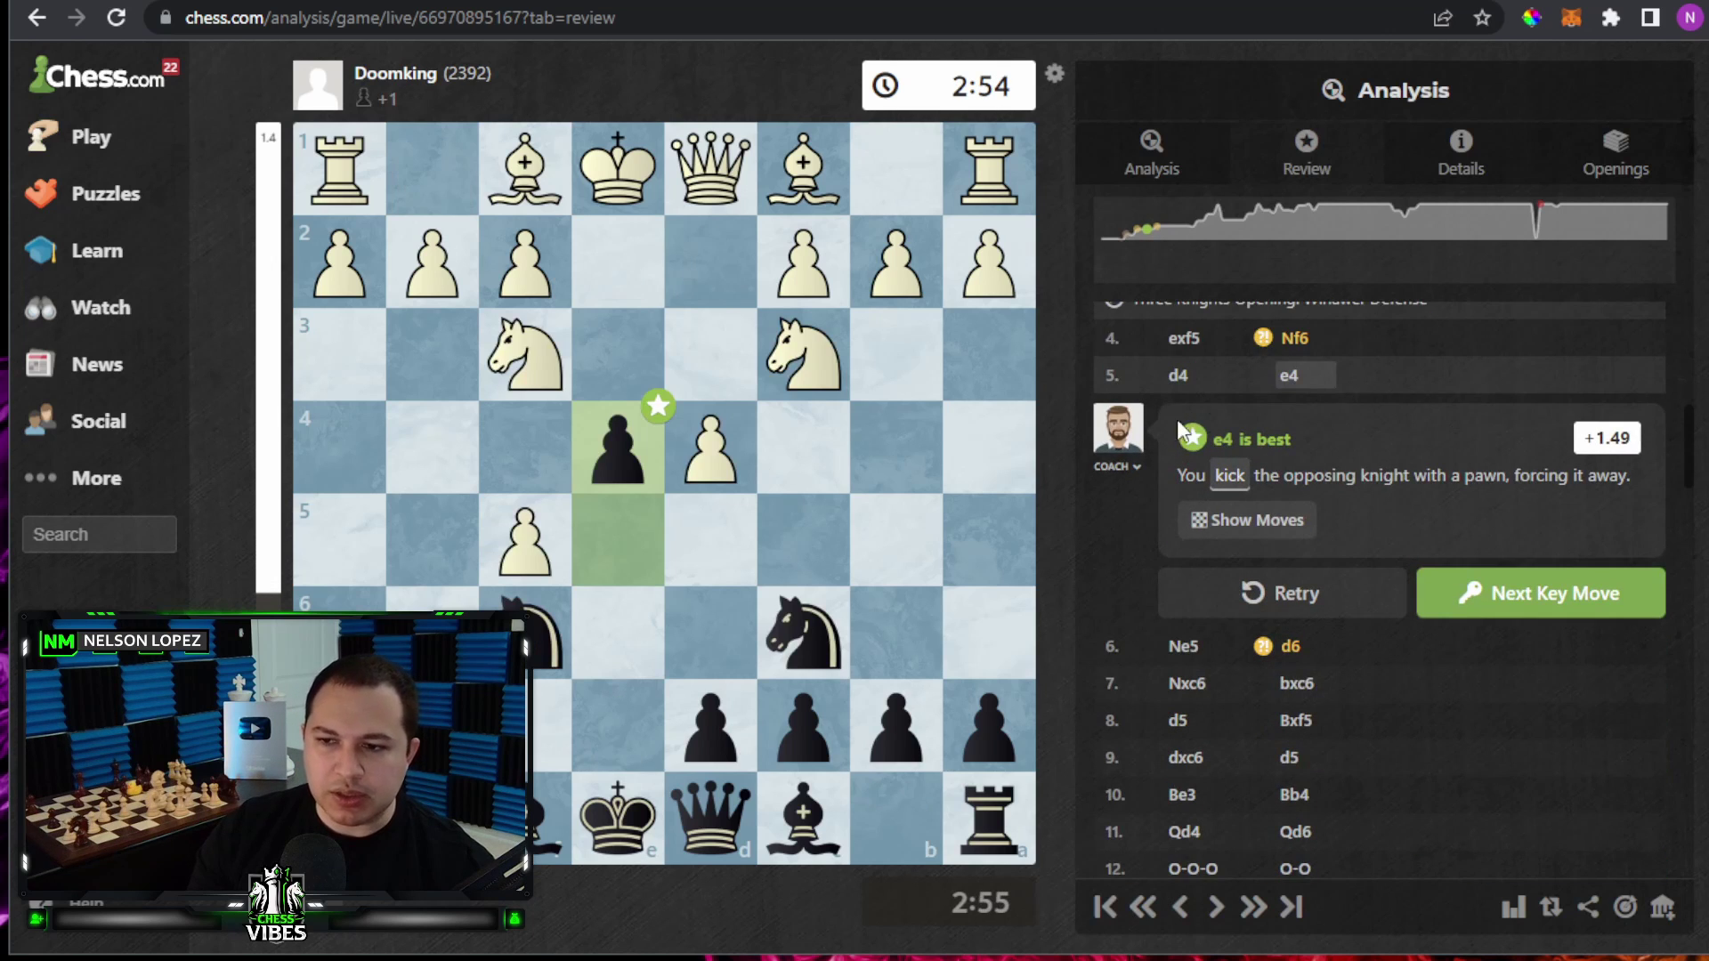
# Step through the review to Black's 11...Qd6 inaccuracy and open the engine analysis of that position
pyautogui.click(1216, 907)
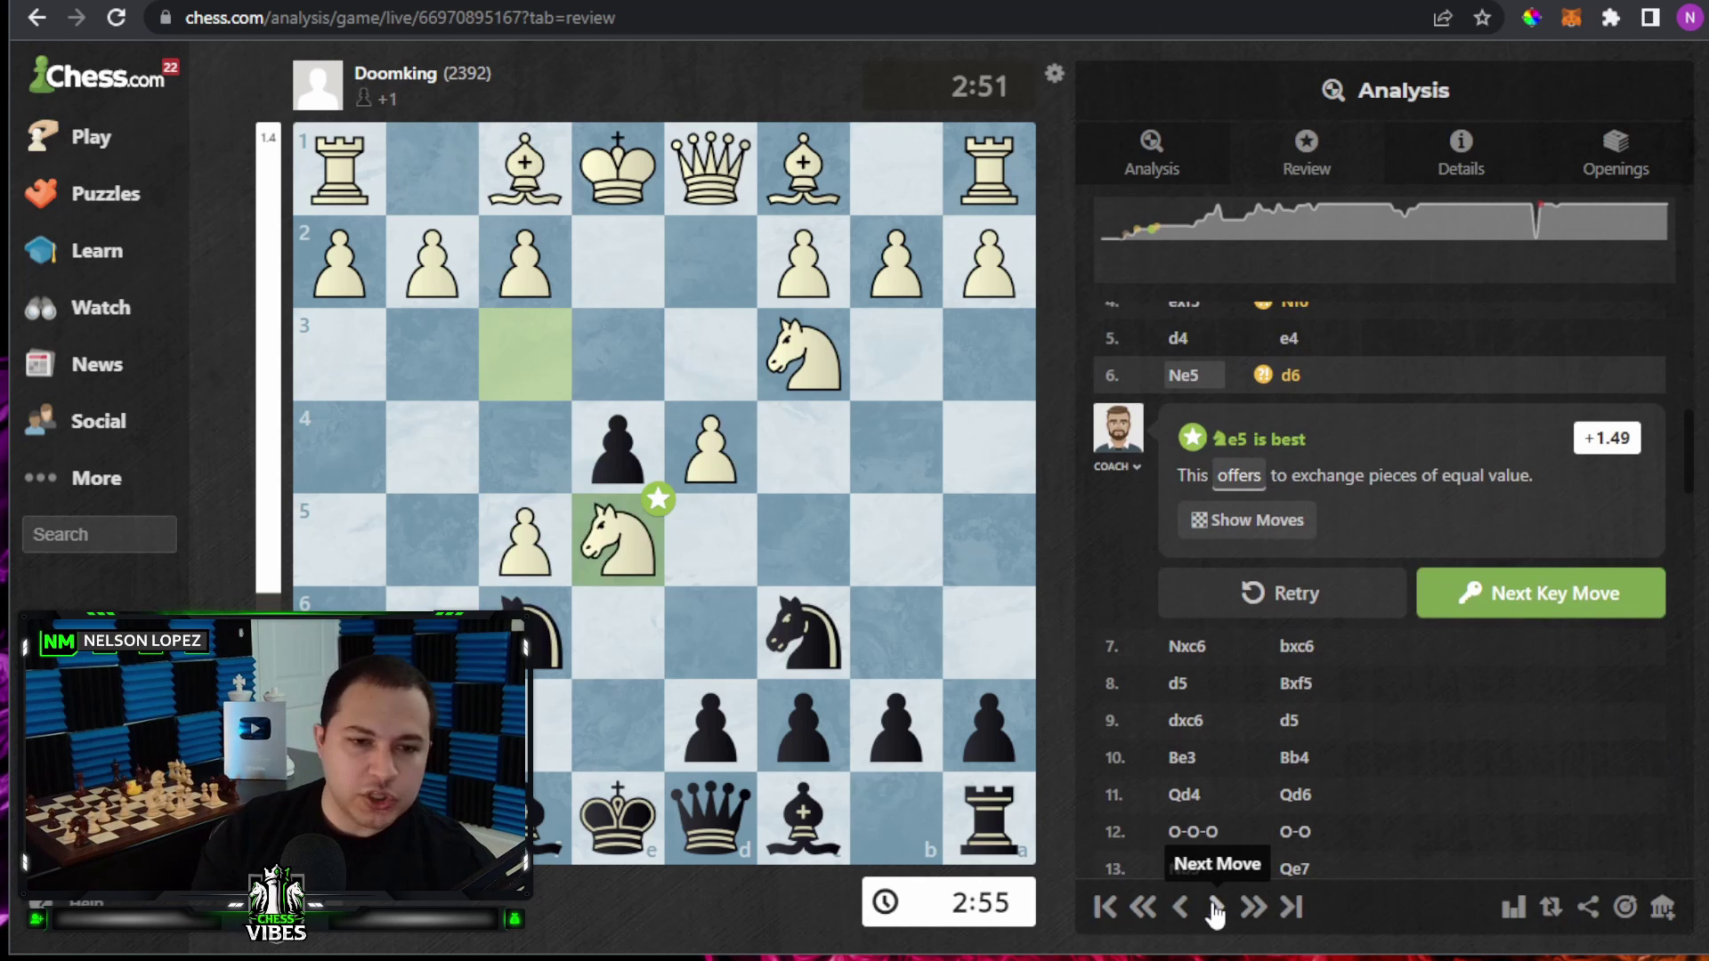
pyautogui.doubleClick(1216, 907)
pyautogui.click(1216, 907)
pyautogui.doubleClick(1216, 907)
pyautogui.click(1215, 907)
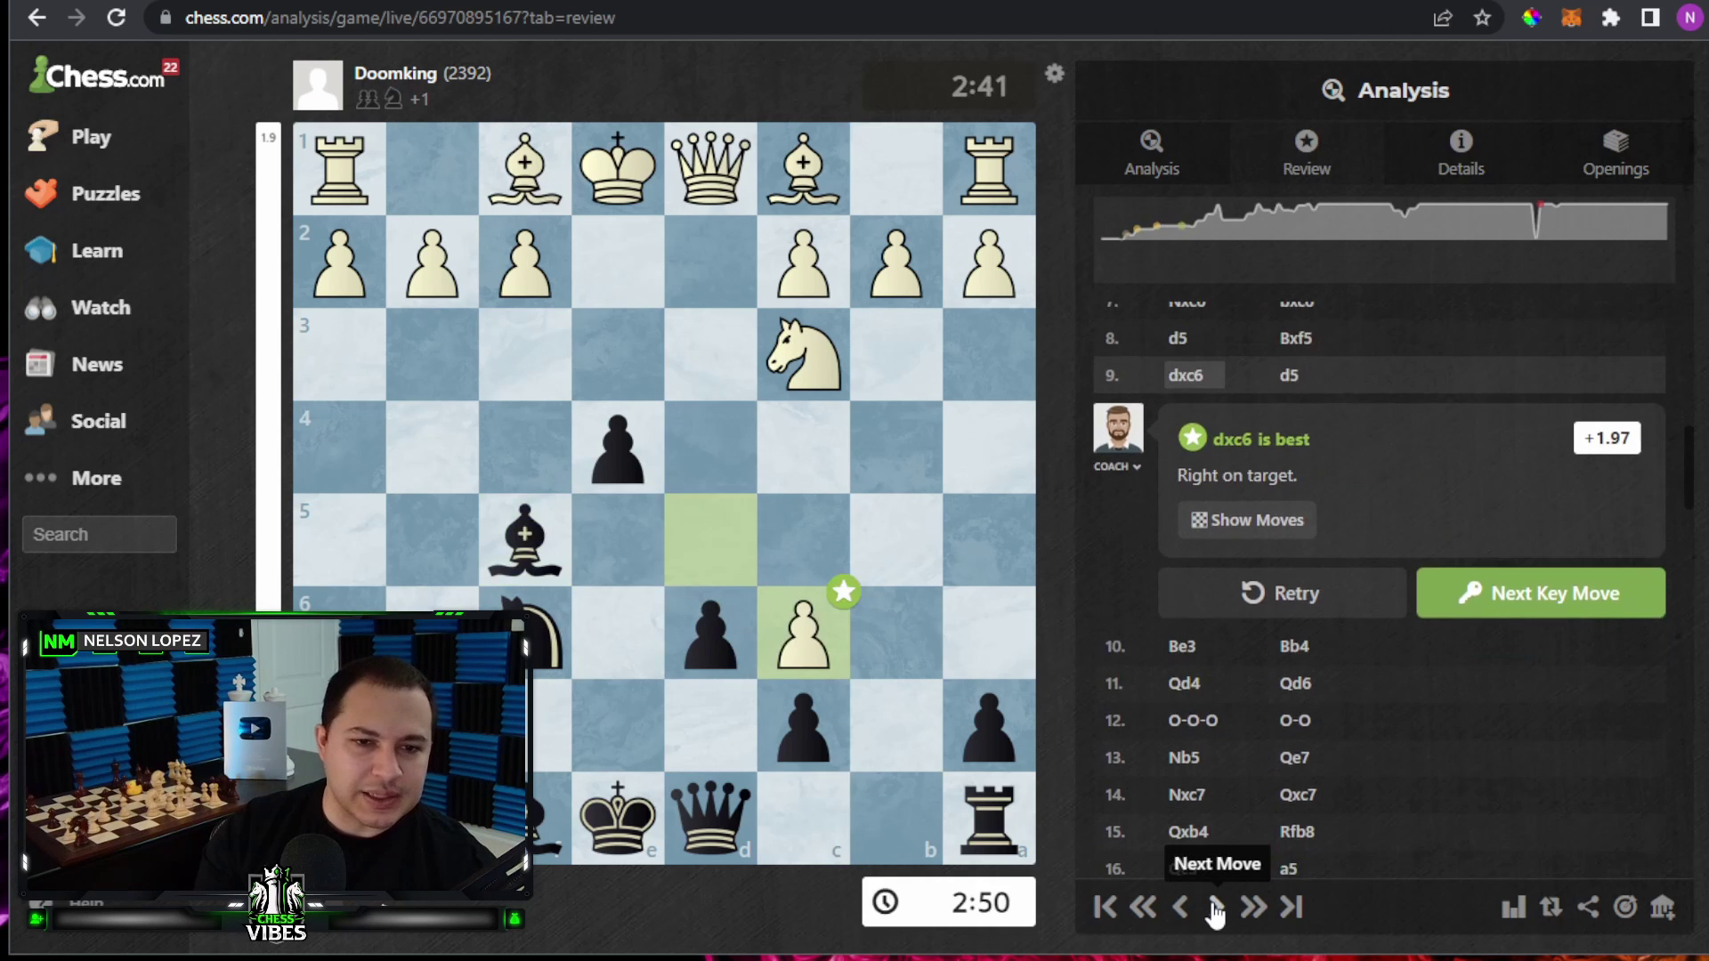
pyautogui.click(1215, 907)
pyautogui.tripleClick(1216, 907)
pyautogui.click(1216, 907)
pyautogui.doubleClick(1216, 907)
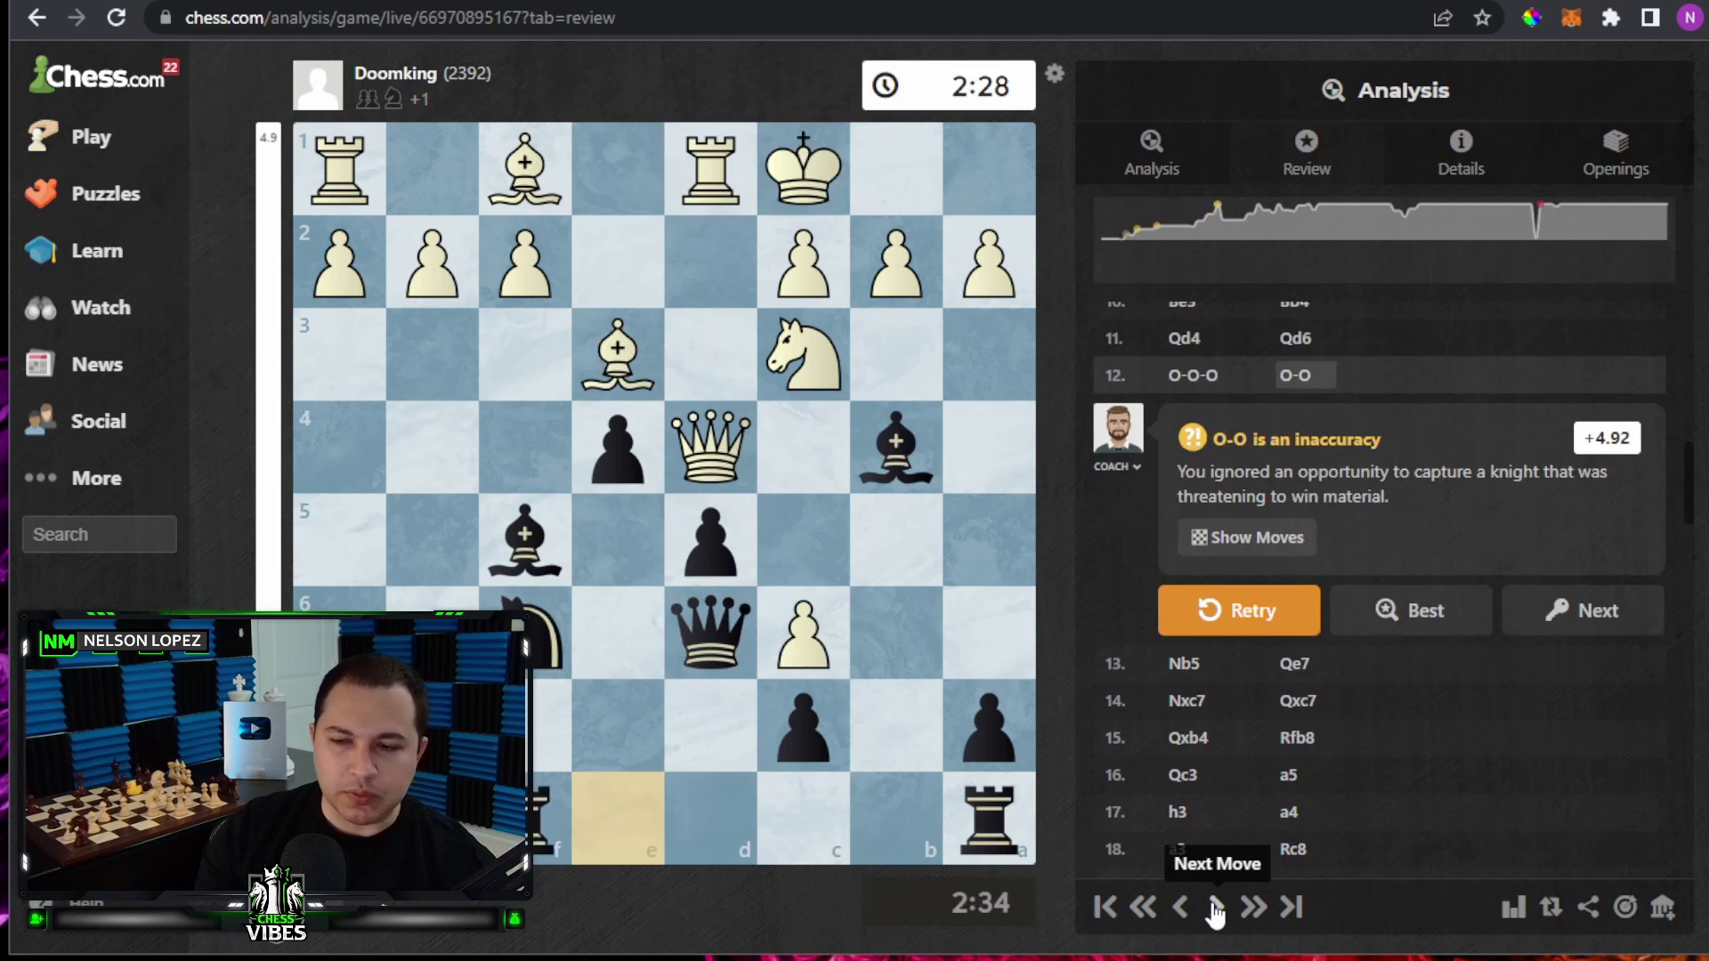
pyautogui.press('Left')
pyautogui.press('Left')
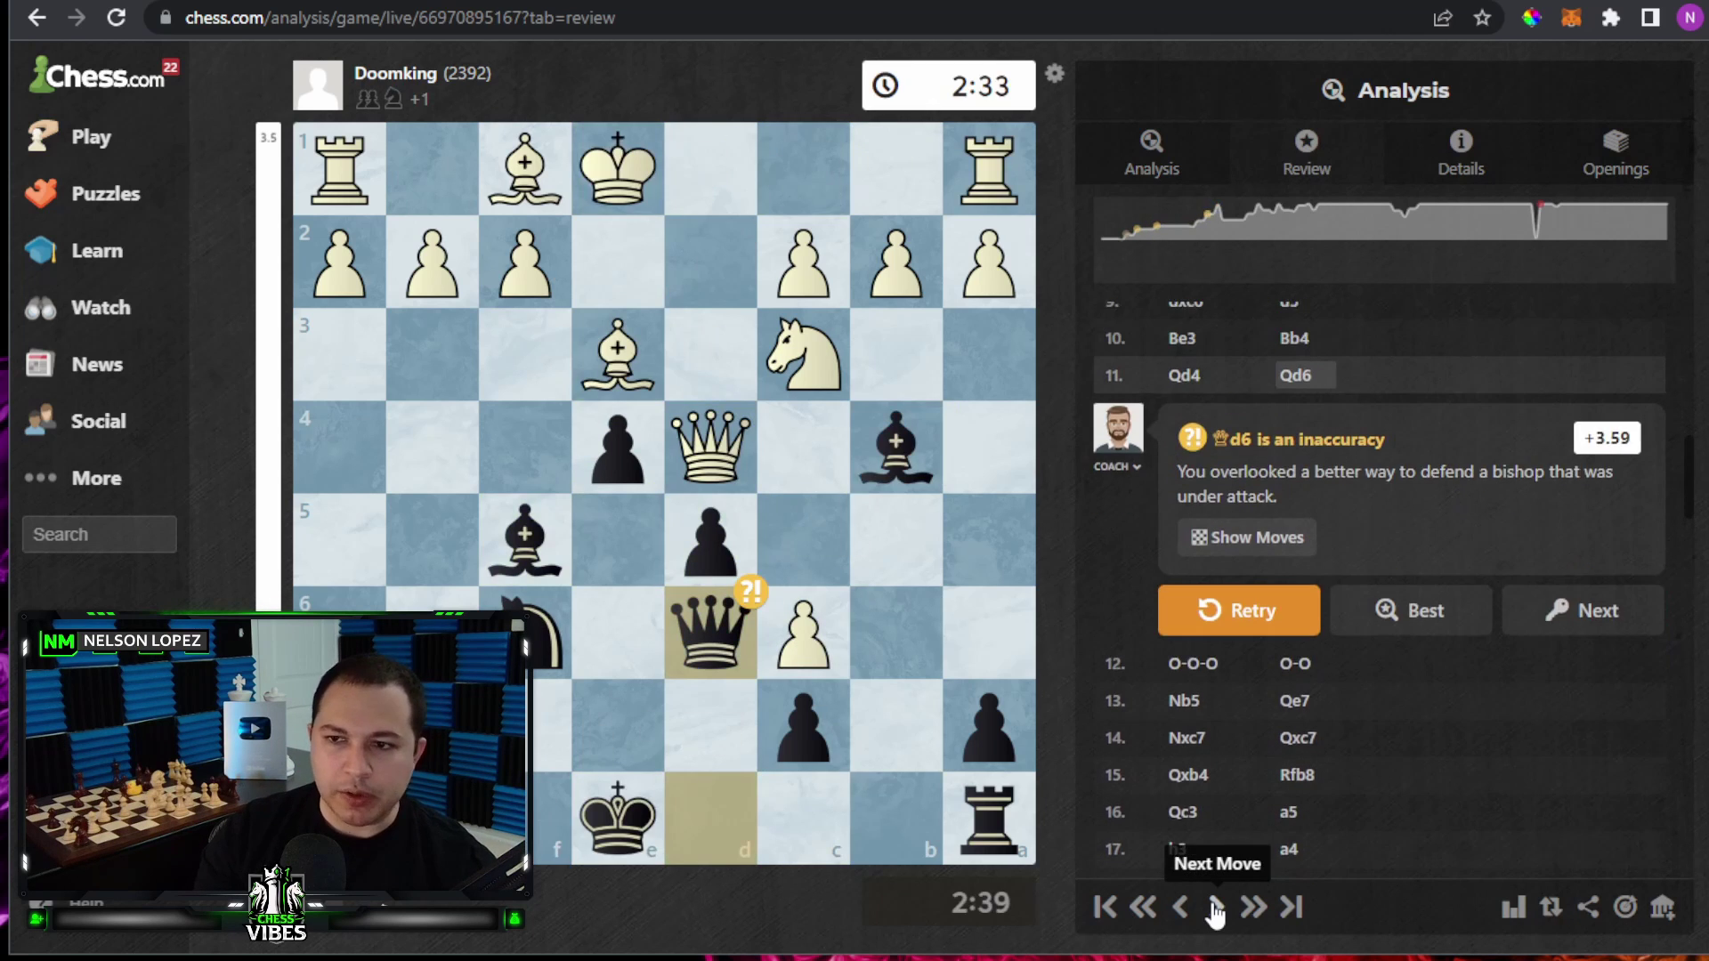
pyautogui.click(1151, 161)
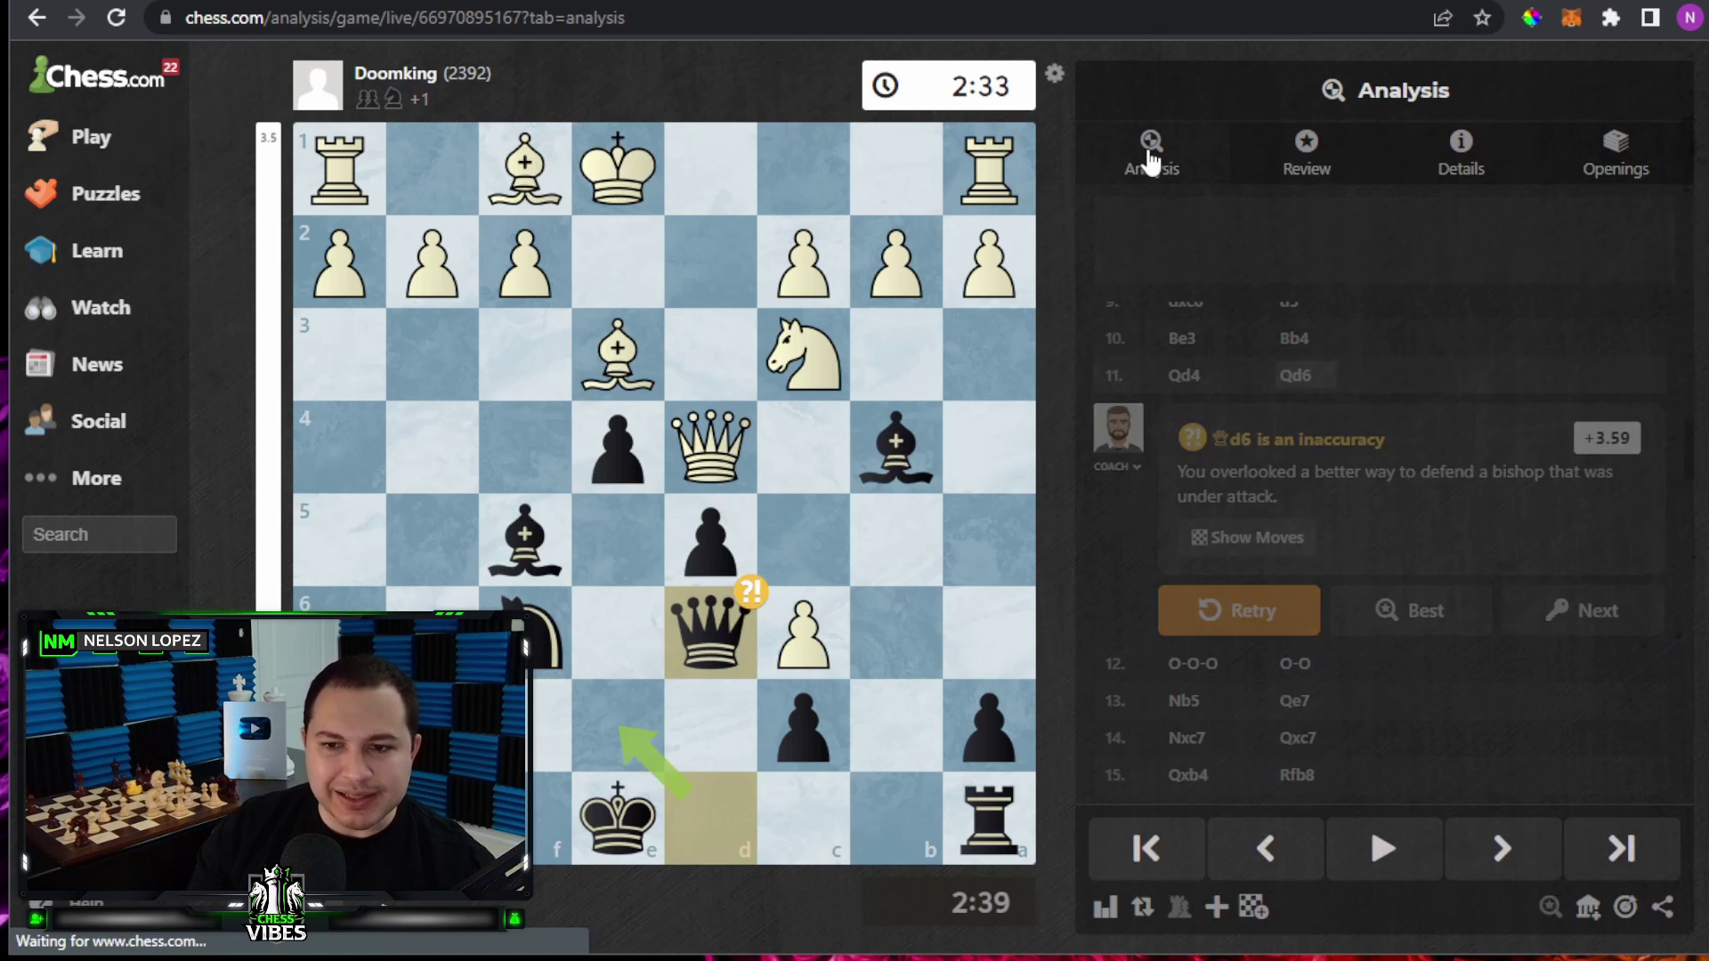